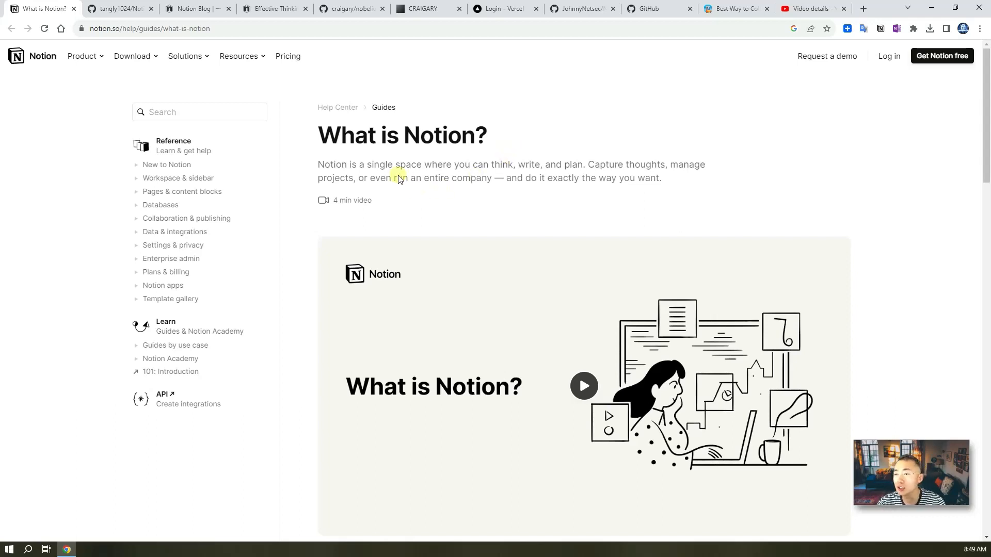
# - Skim the What is Notion? guide, then switch to the tangly1024/NotionNext GitHub tab
pyautogui.moveTo(394, 179); pyautogui.dragTo(495, 184)
pyautogui.click(513, 195)
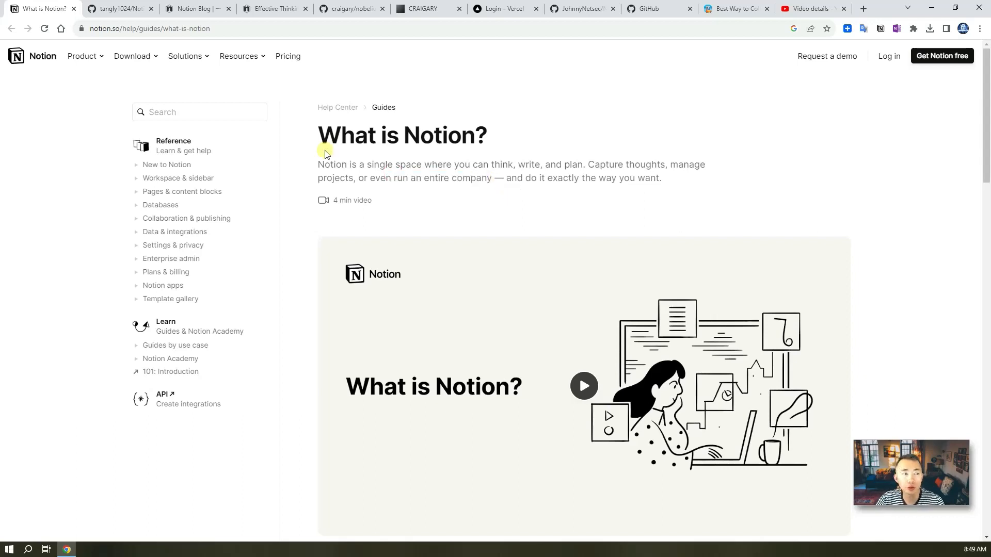
pyautogui.click(126, 9)
# - Compare the NotionNext repo, the CRAIGARY nobelium demo blog and the nobelium repo, then open the Notion Blog demo
pyautogui.scroll(10, 461, 196)
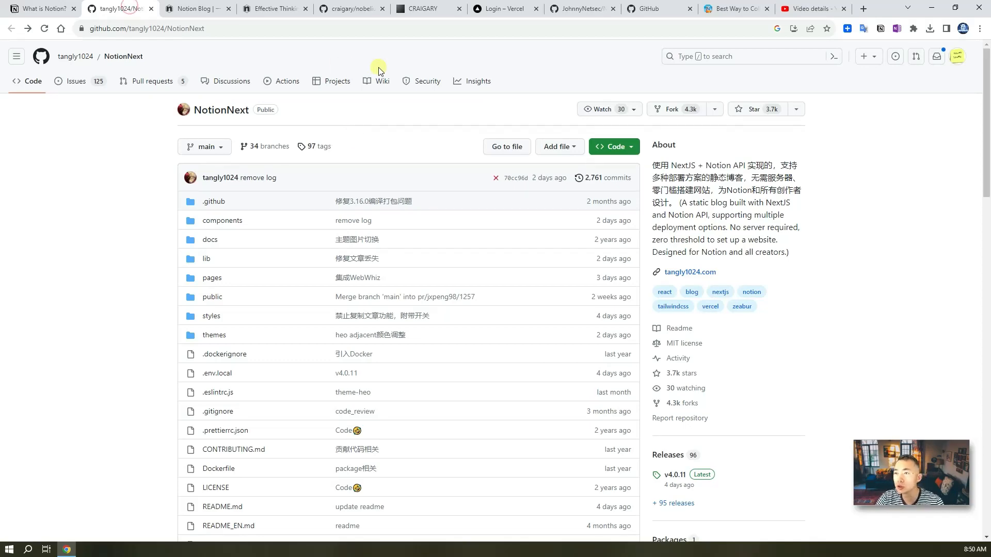
pyautogui.click(432, 10)
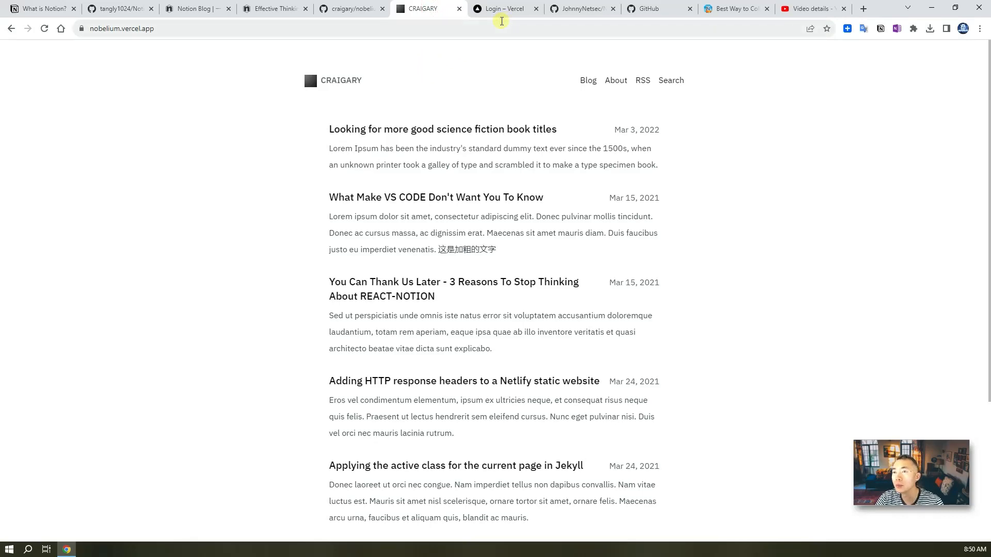
pyautogui.click(353, 9)
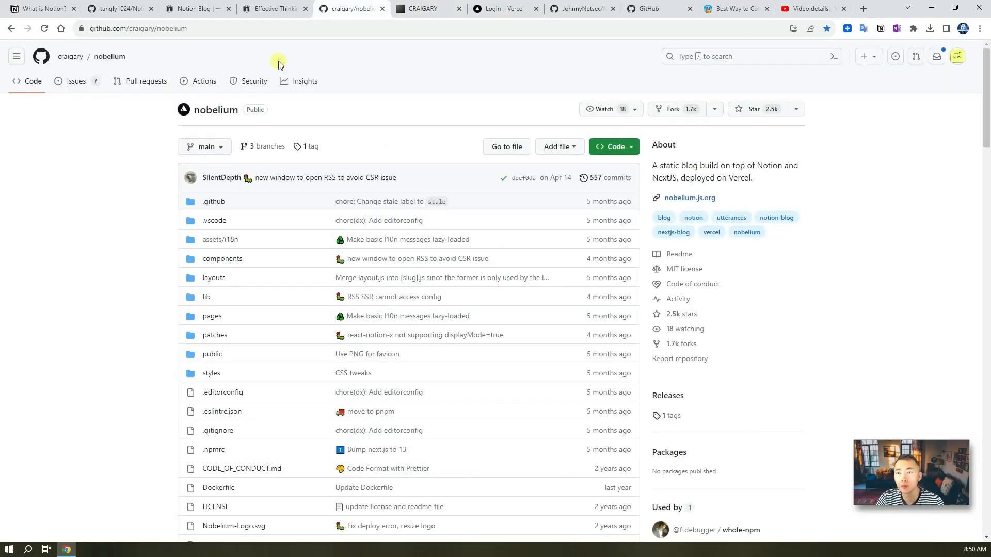
pyautogui.click(121, 9)
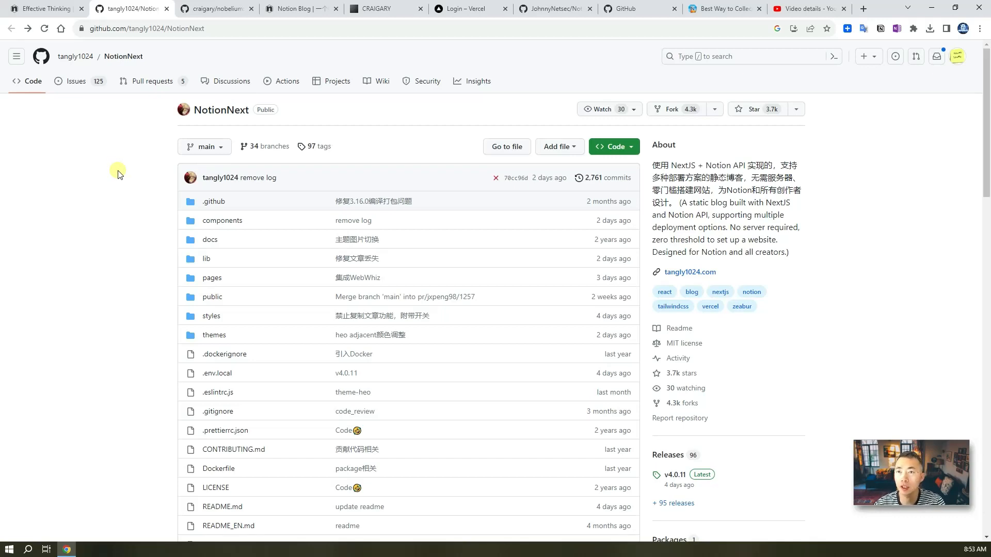
pyautogui.click(217, 6)
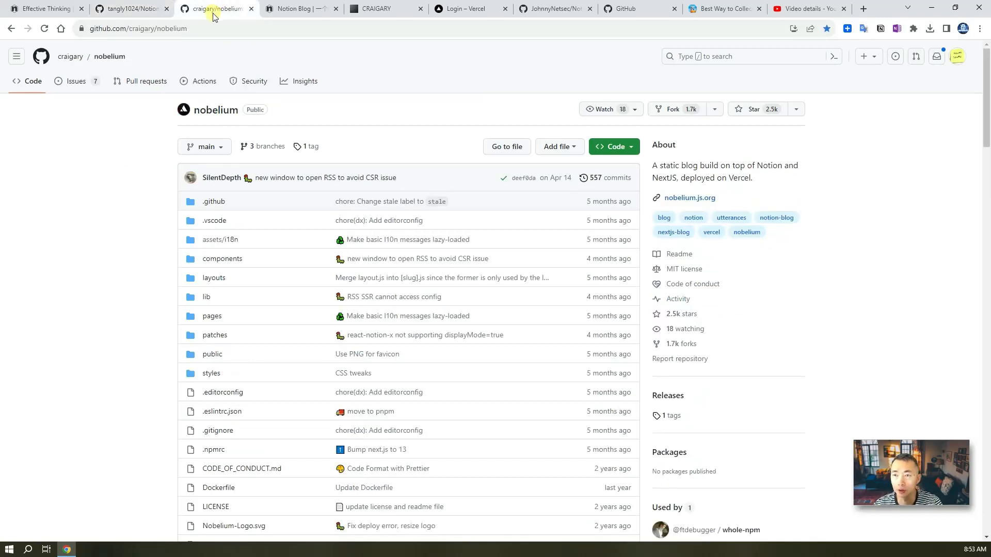
pyautogui.click(301, 11)
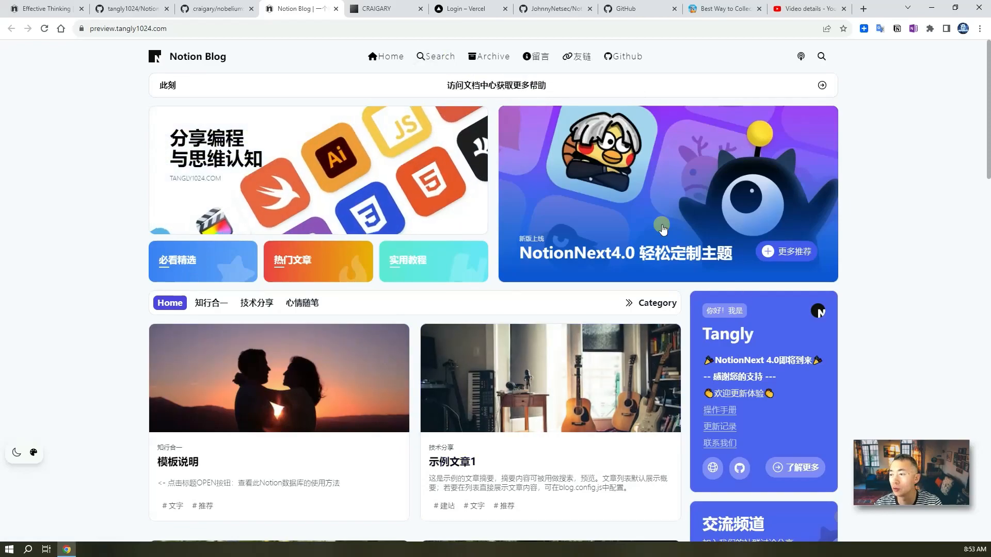
pyautogui.scroll(-8, 490, 259)
pyautogui.scroll(-16, 483, 299)
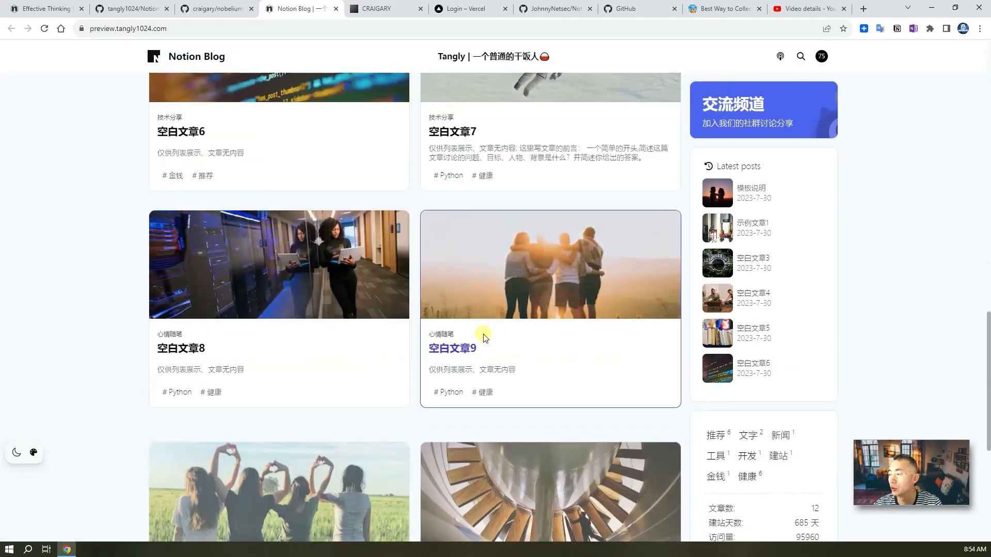
pyautogui.scroll(20, 484, 340)
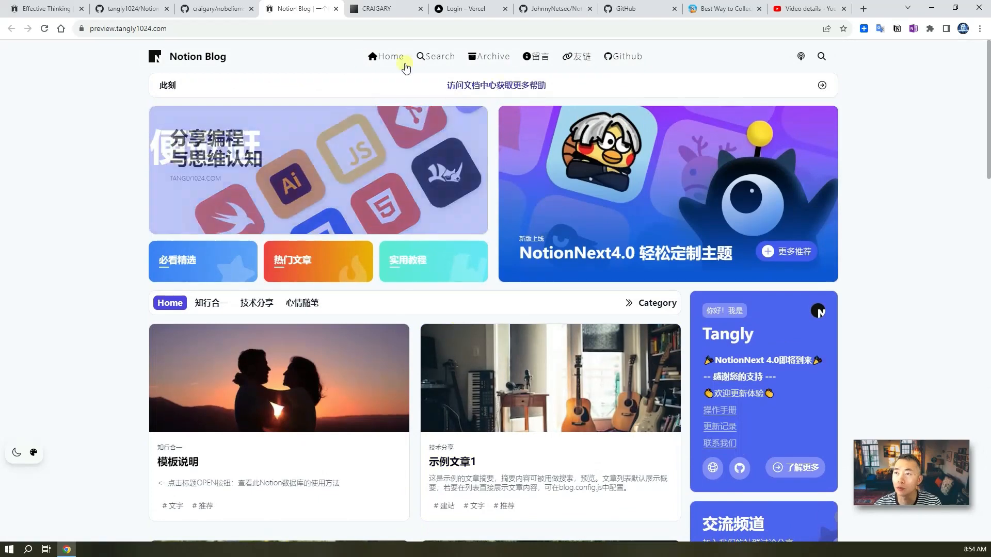
pyautogui.click(384, 16)
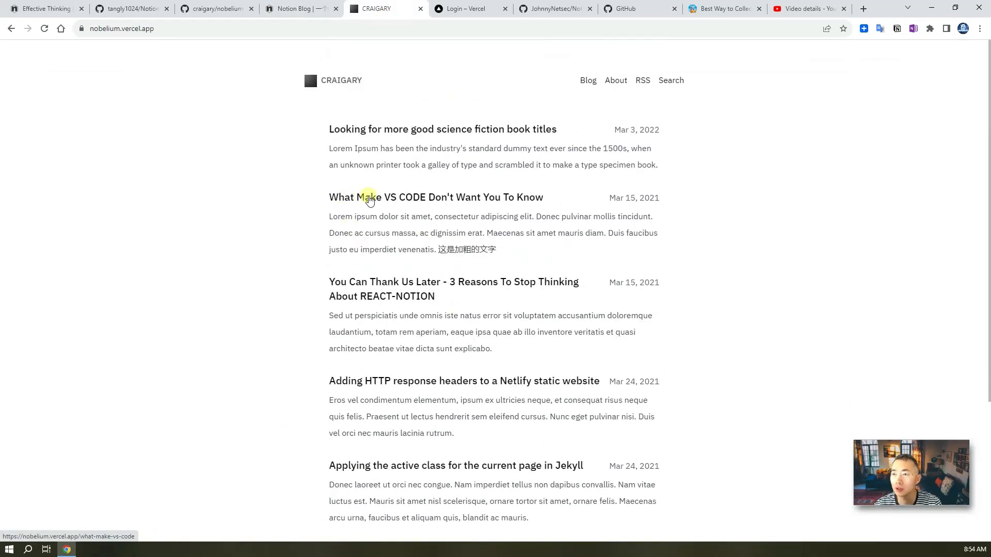
pyautogui.click(295, 9)
pyautogui.scroll(-12, 99, 256)
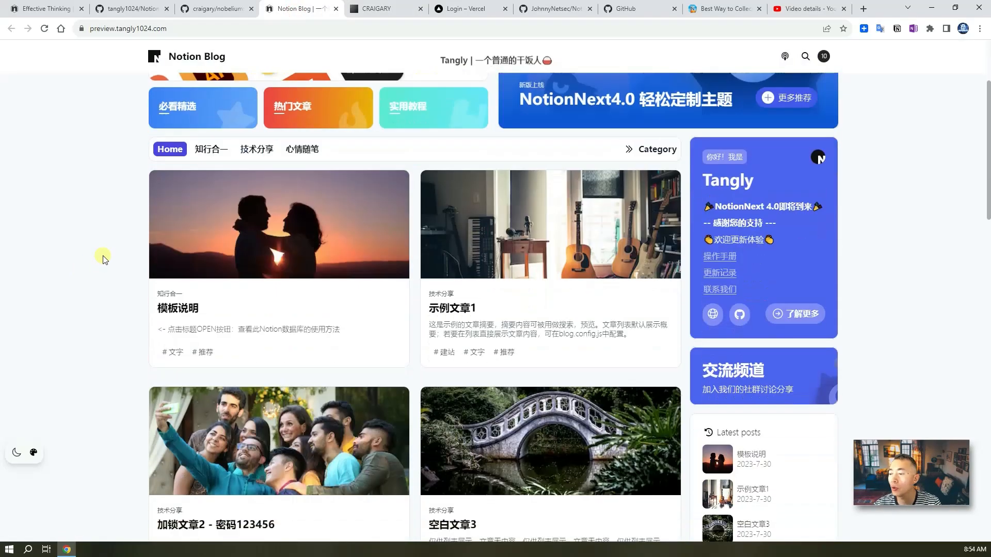
pyautogui.scroll(-10, 105, 265)
pyautogui.moveTo(15, 454)
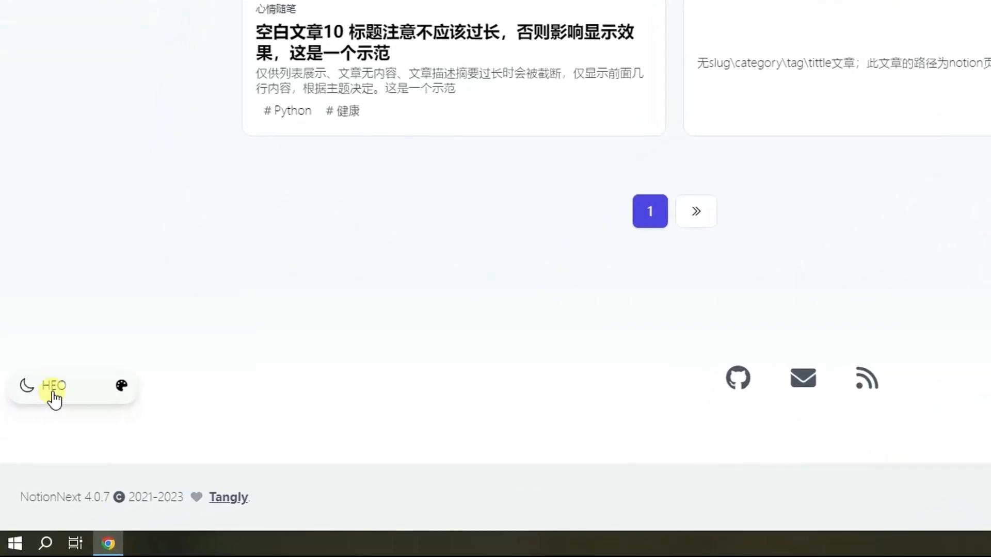
pyautogui.click(54, 386)
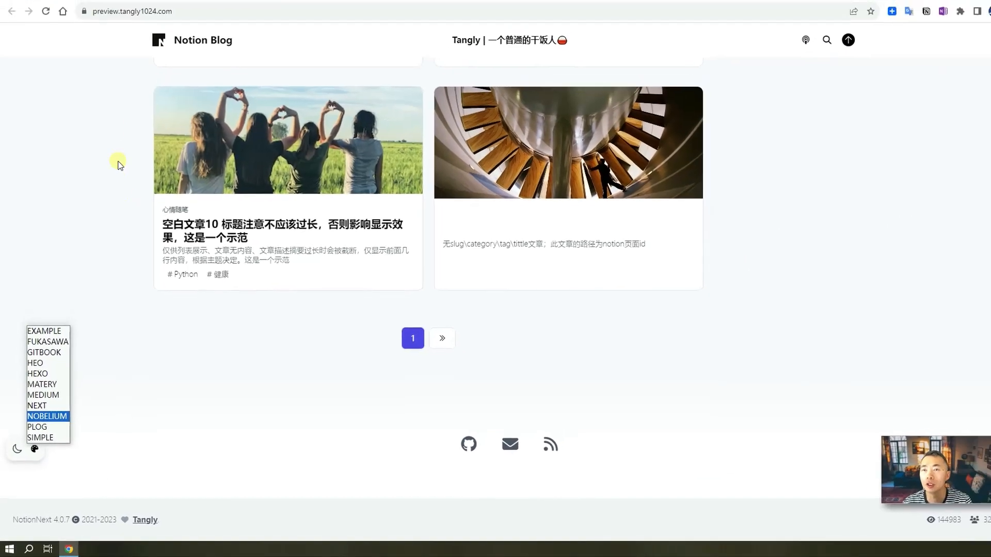
pyautogui.click(218, 13)
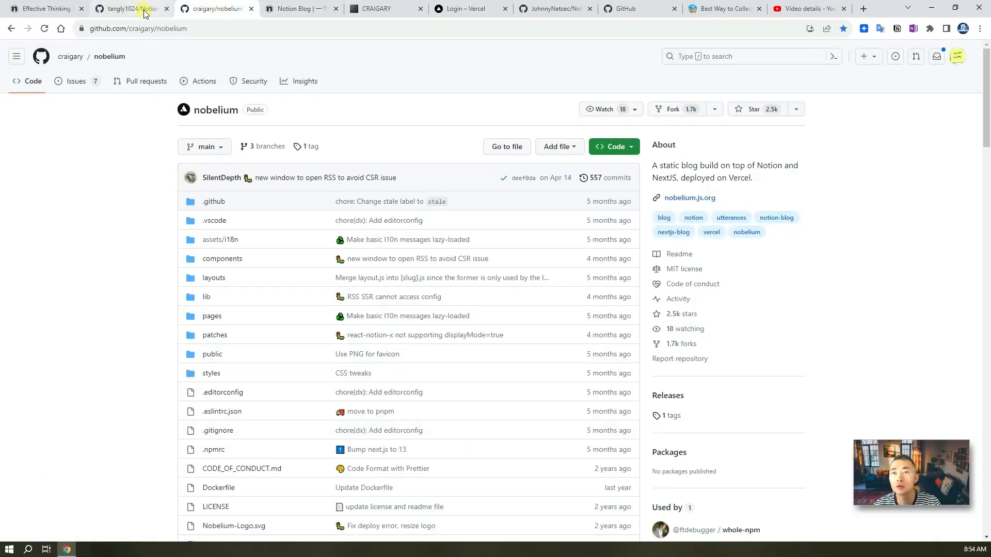
pyautogui.click(145, 13)
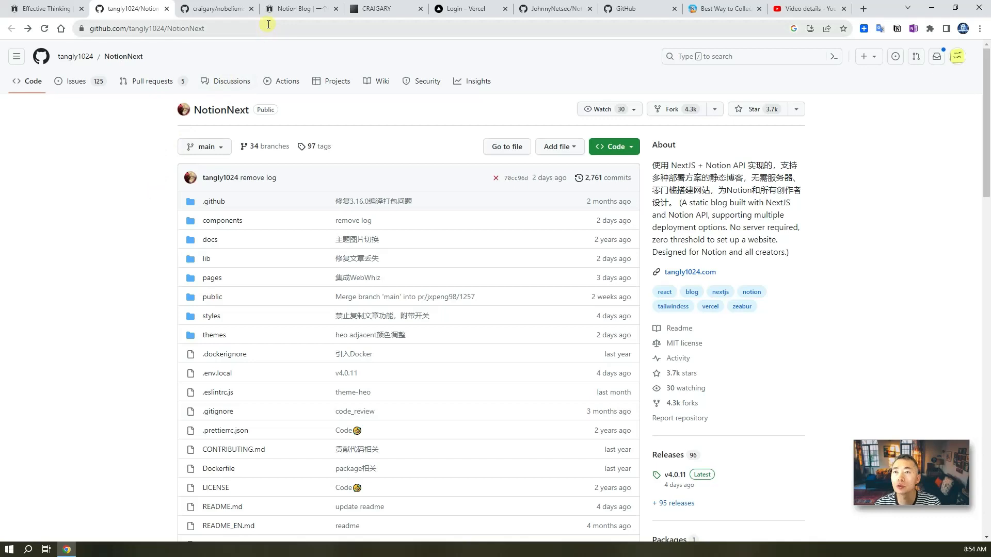
pyautogui.click(230, 13)
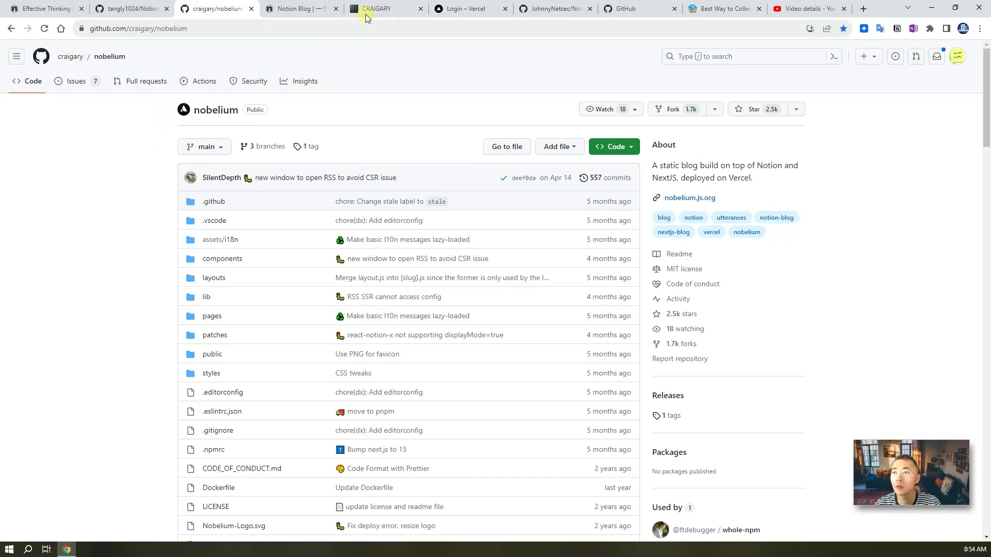
pyautogui.click(296, 9)
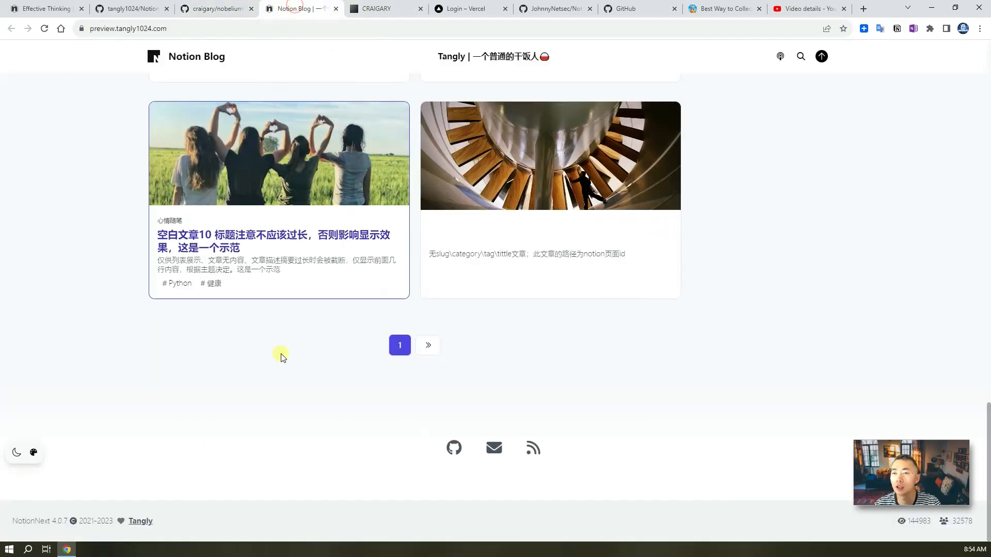
pyautogui.scroll(7, 60, 438)
pyautogui.scroll(10, 56, 438)
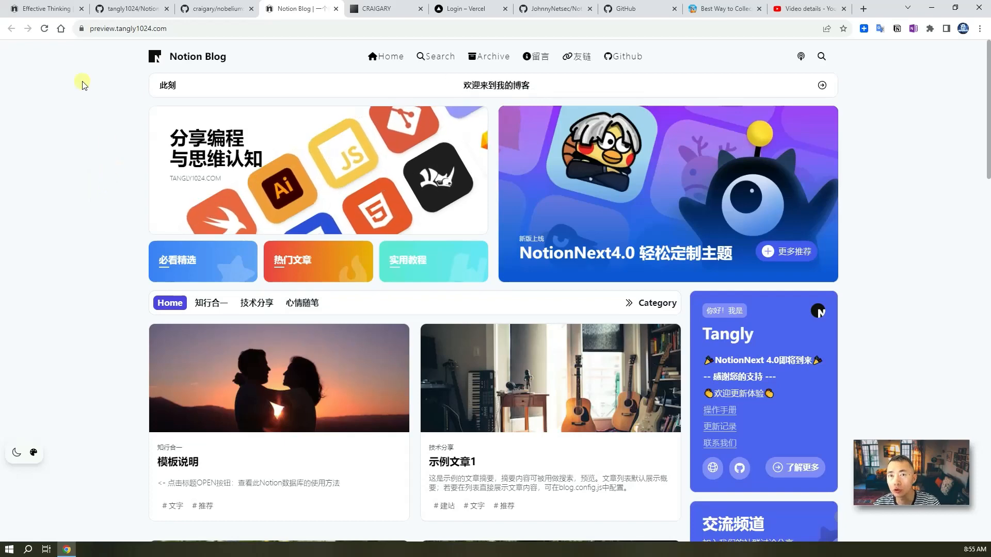
# - Scroll through the live Effective Thinking site at notion.51sec.org
pyautogui.click(62, 11)
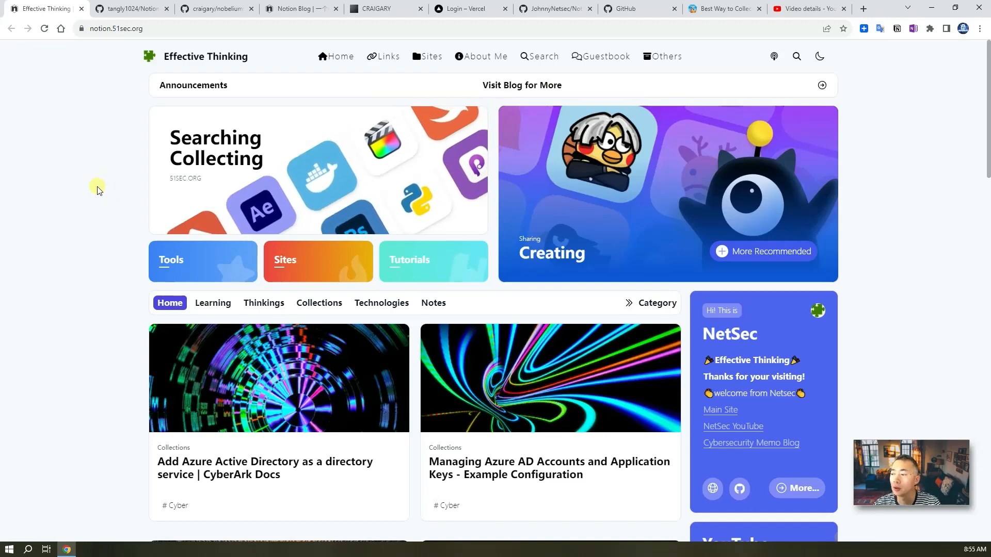
pyautogui.scroll(-2, 101, 188)
pyautogui.scroll(-3, 96, 194)
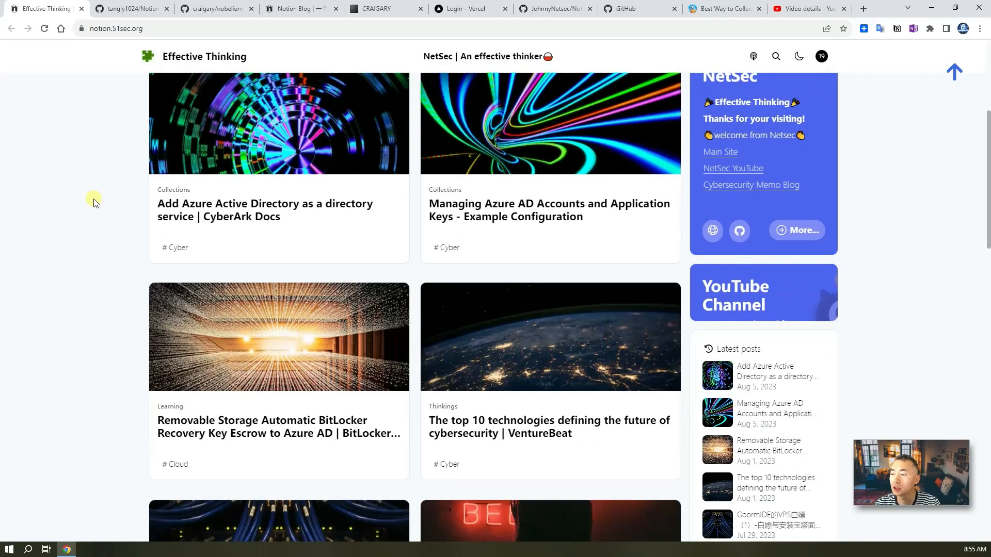
pyautogui.scroll(1, 94, 201)
pyautogui.scroll(4, 94, 202)
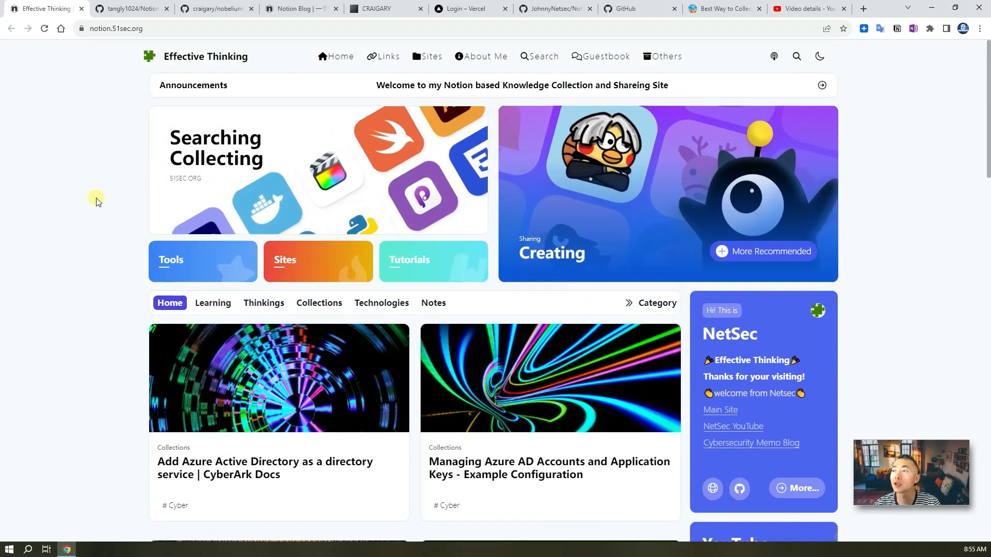
# - Review the forked NotionNext repository from the GitHub dashboard, then open the Notion-as-blog article
pyautogui.click(624, 9)
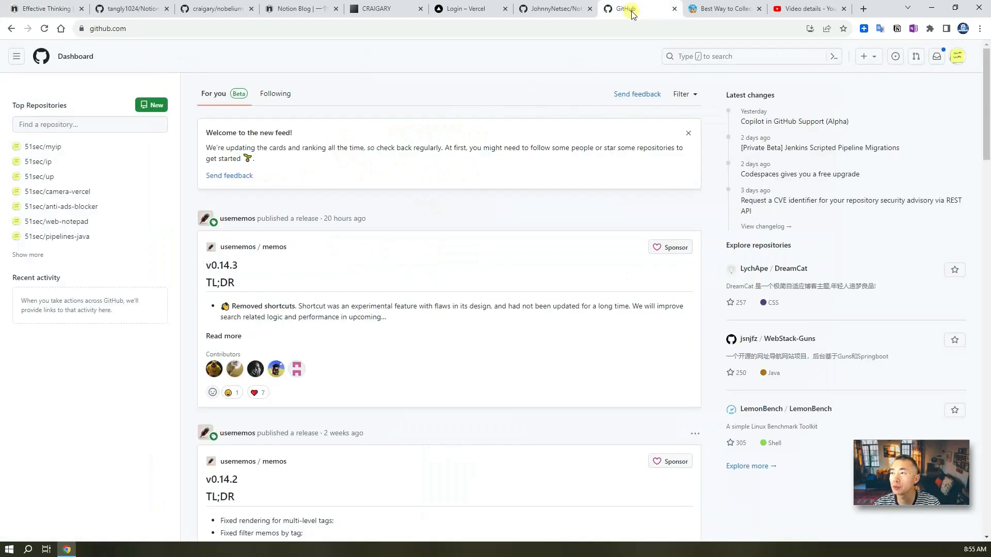
pyautogui.click(562, 9)
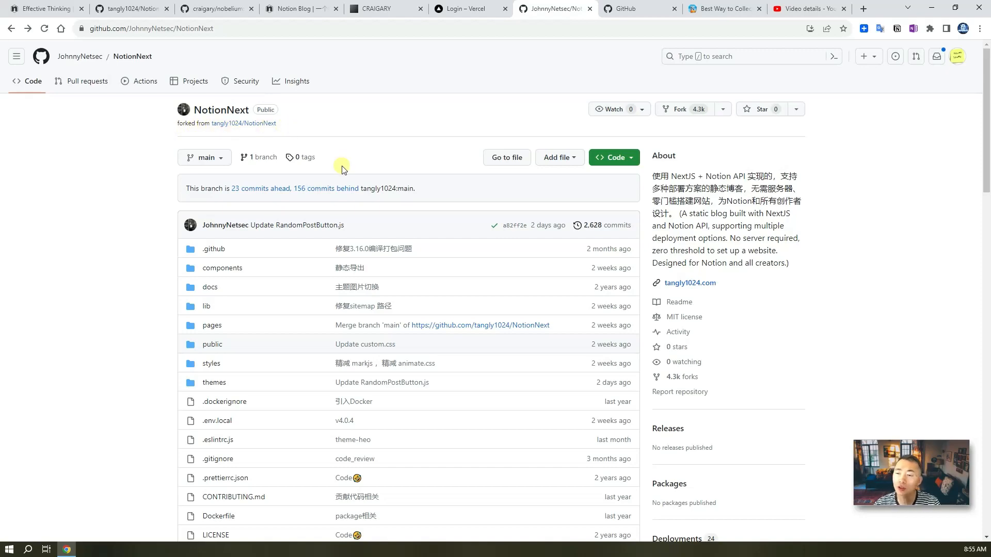
pyautogui.scroll(-4, 343, 168)
pyautogui.scroll(4, 342, 171)
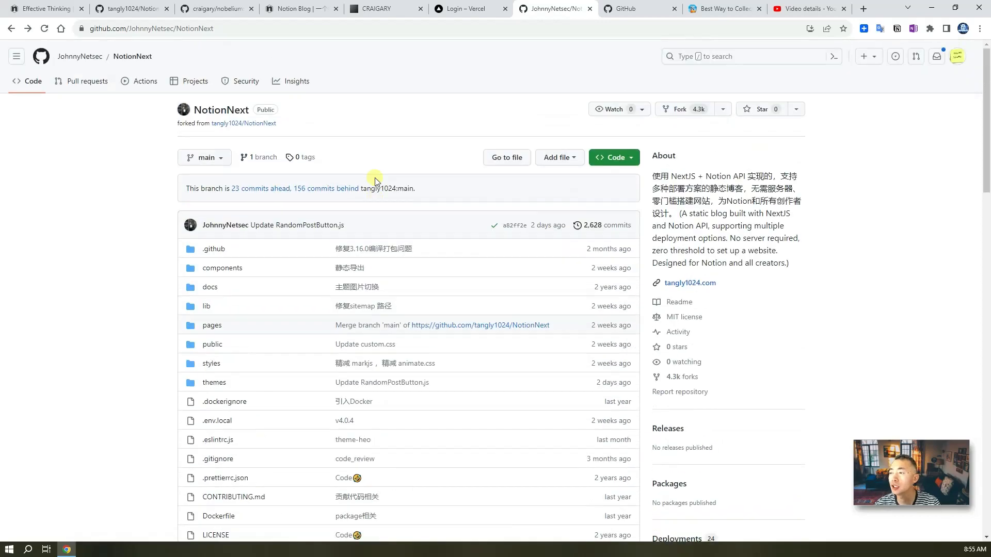
pyautogui.click(720, 9)
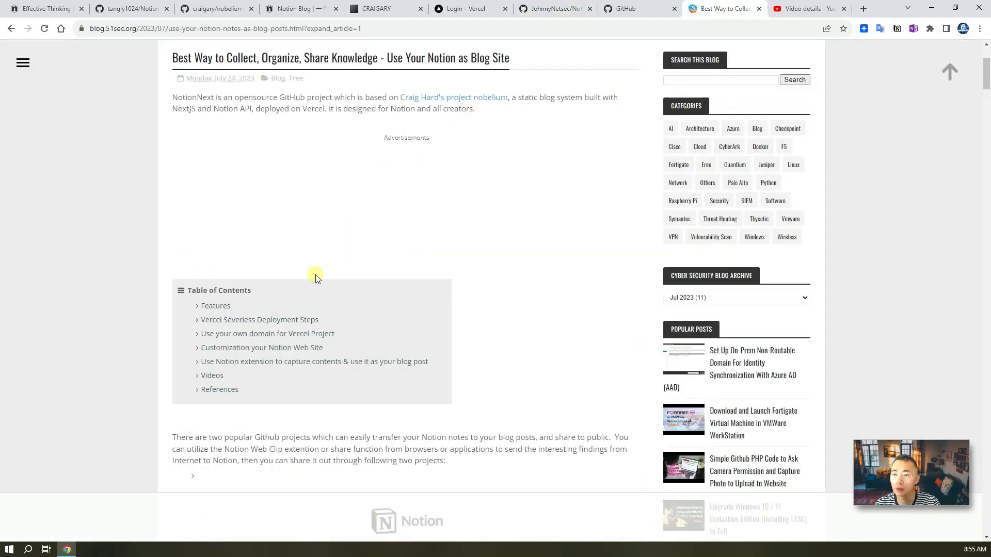
# - Scroll down the 'Best Way to Collect, Organize, Share Knowledge' article toward its deployment steps
pyautogui.scroll(-15, 315, 277)
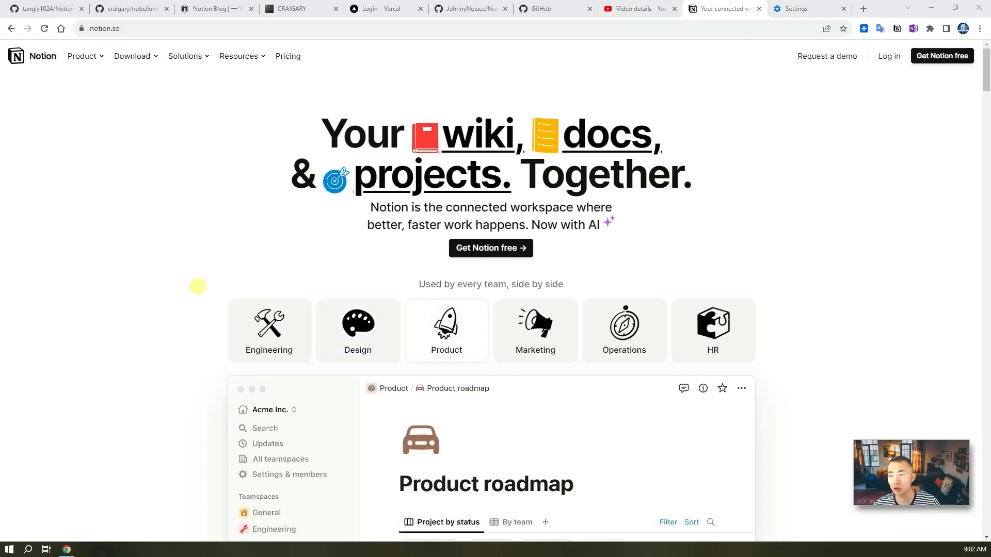
# - Sign up for Notion with a Google account and choose 'For personal use' during onboarding
pyautogui.click(511, 255)
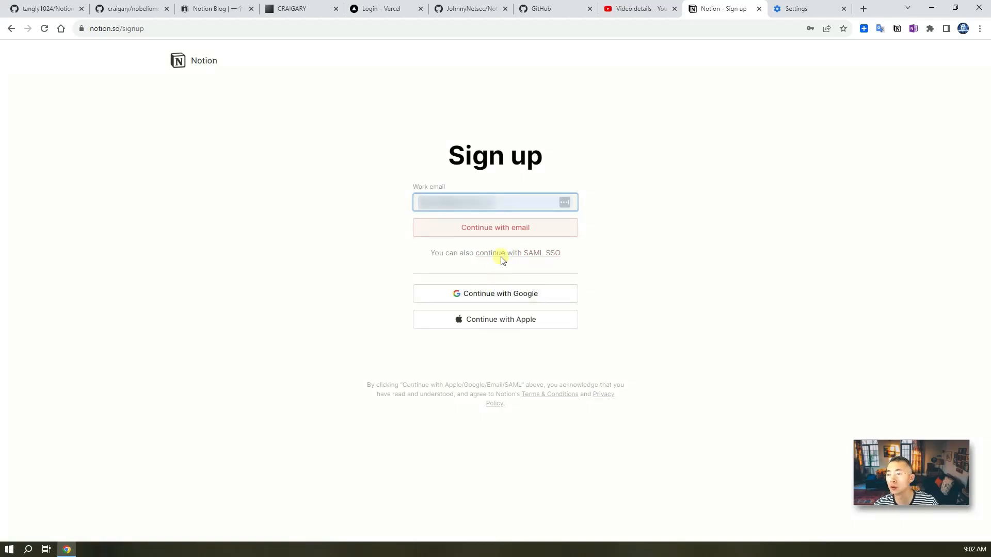
pyautogui.click(506, 295)
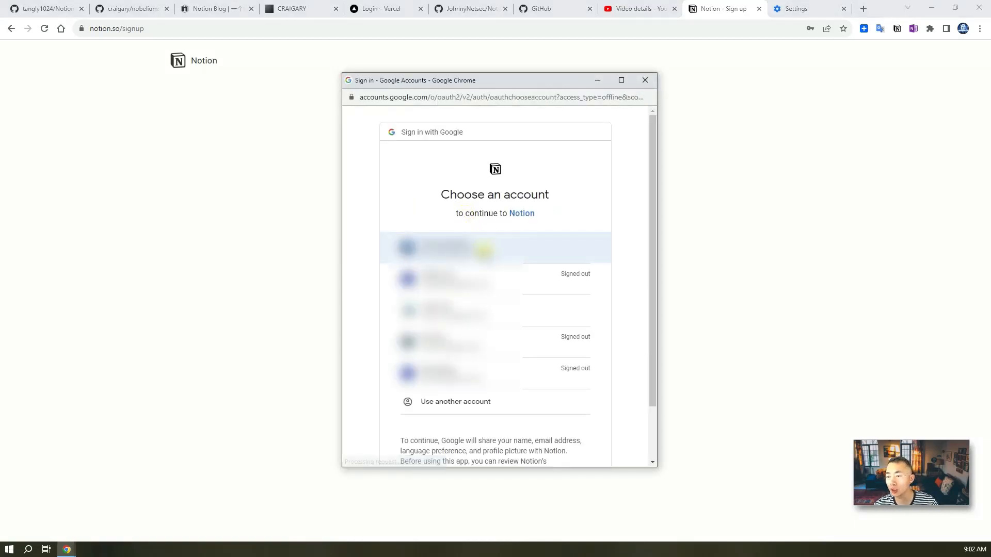
pyautogui.click(476, 310)
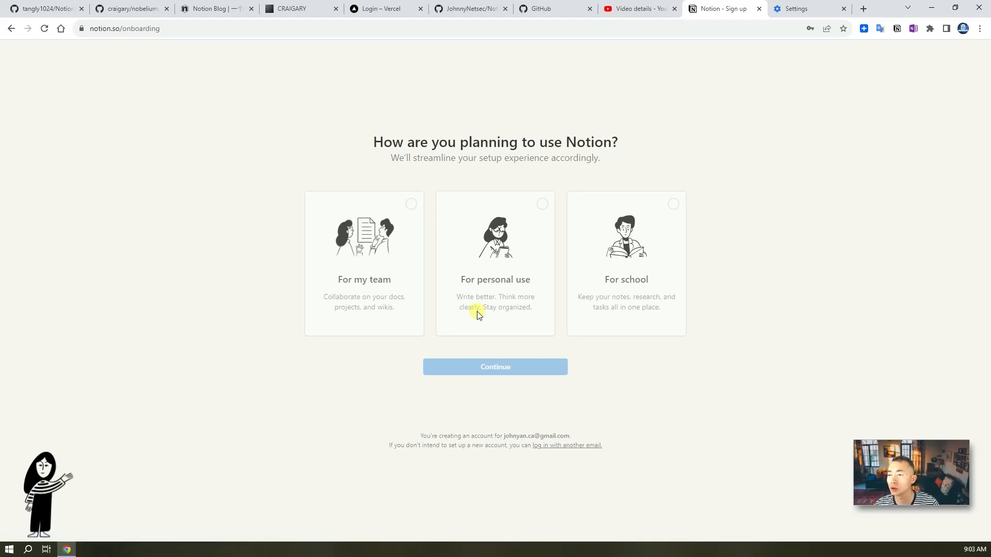
pyautogui.click(541, 206)
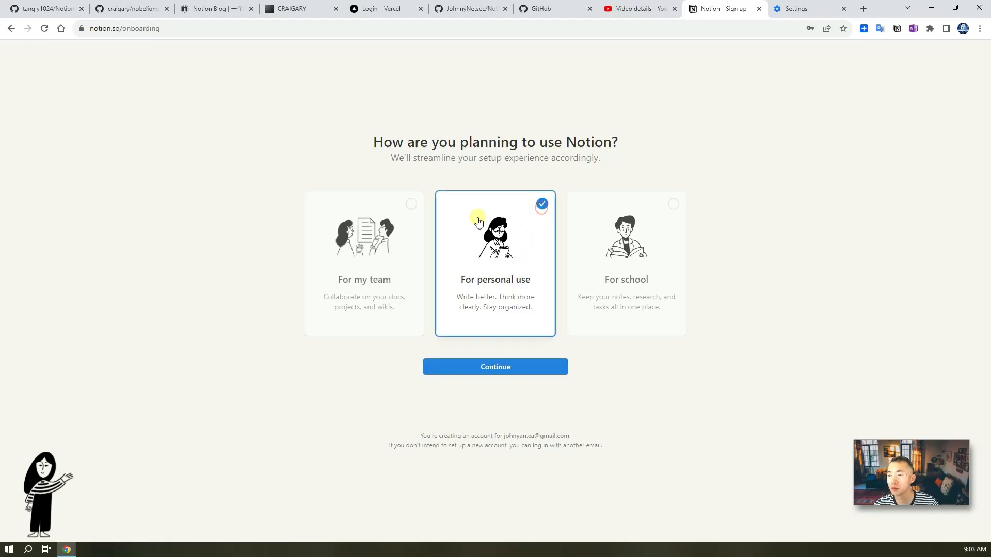
pyautogui.click(516, 368)
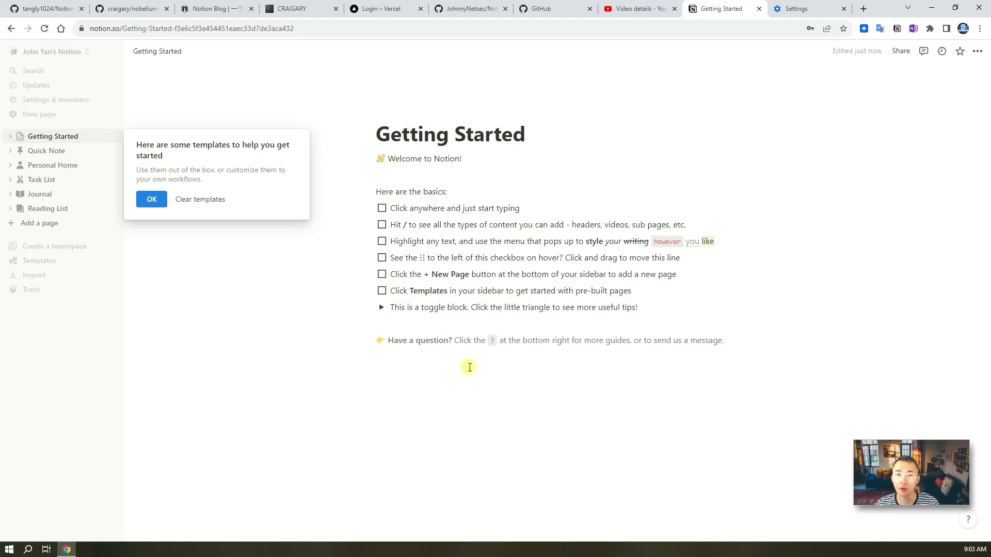
# - Dismiss the templates tip and load the pasted 51think.notion.site template page
pyautogui.click(153, 200)
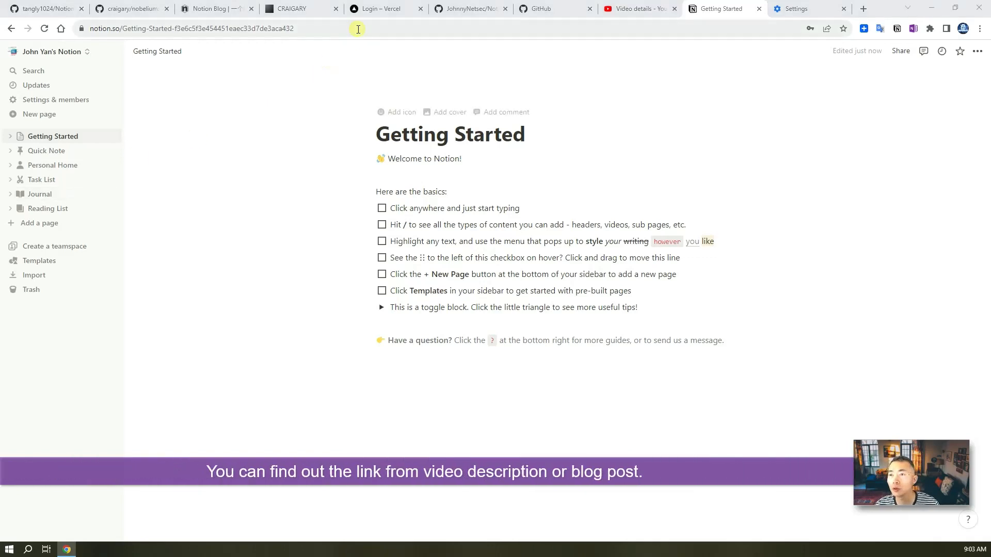
pyautogui.click(349, 31)
pyautogui.write('https://51think.notion.site/6a16d7fc702649b4aac2382259fb7391')
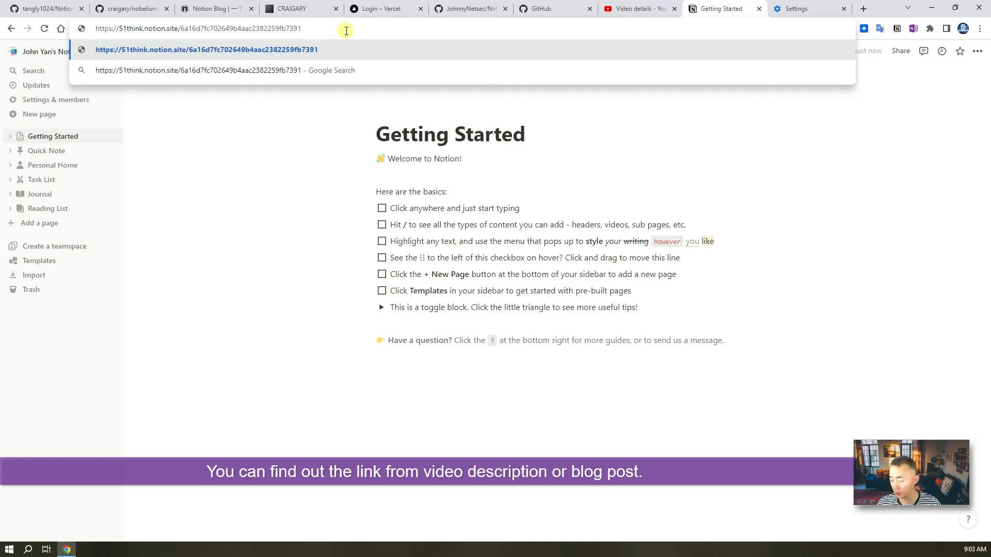
pyautogui.press('Return')
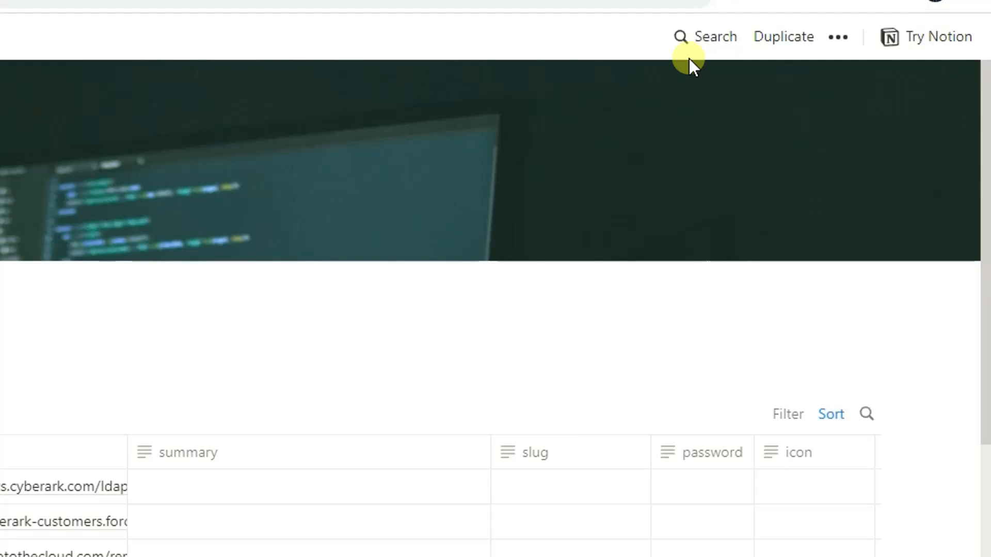
# - Duplicate the Effective Thinking template, with its 55-post blog database, into your workspace
pyautogui.click(790, 41)
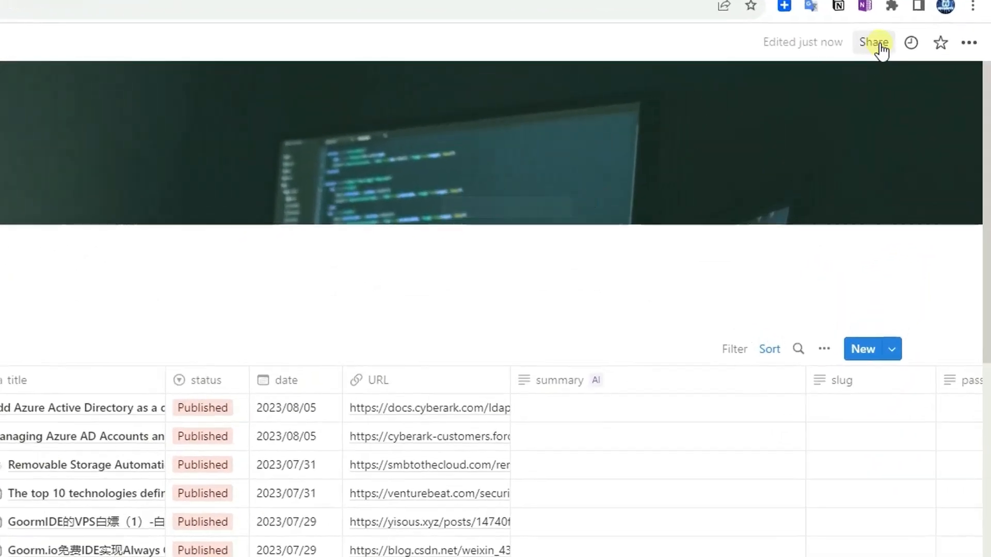
# - Publish the Effective Thinking page to the web and copy its public link into Notepad
pyautogui.click(878, 45)
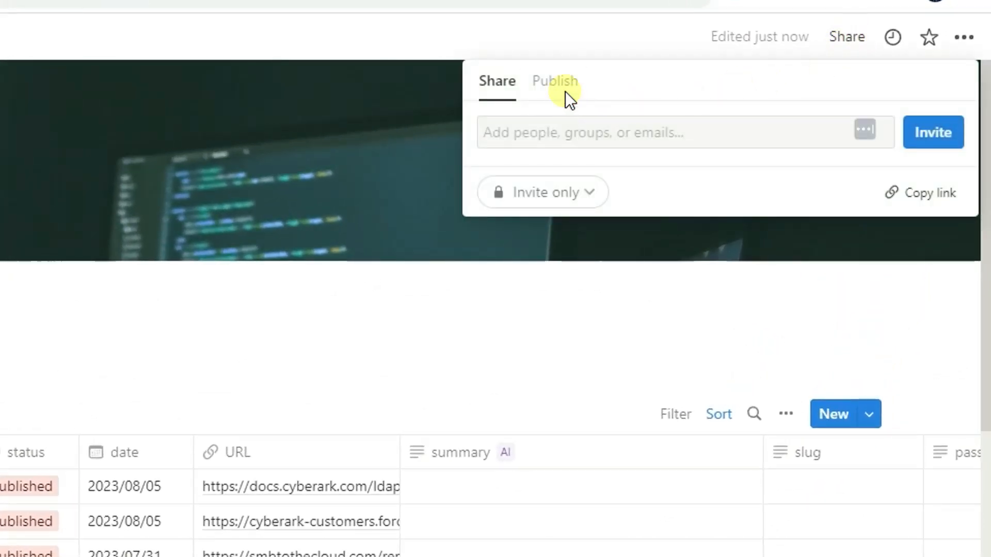
pyautogui.click(565, 88)
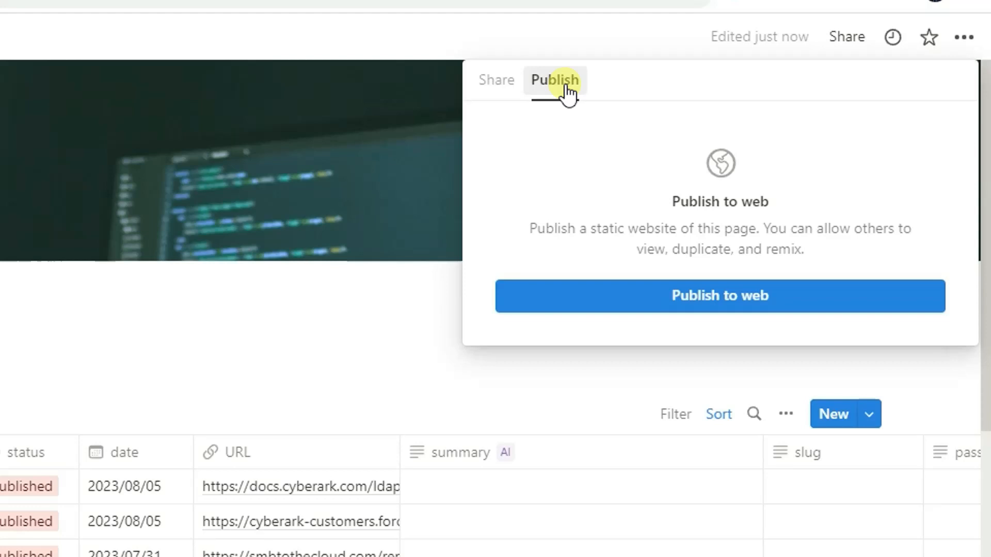
pyautogui.click(667, 302)
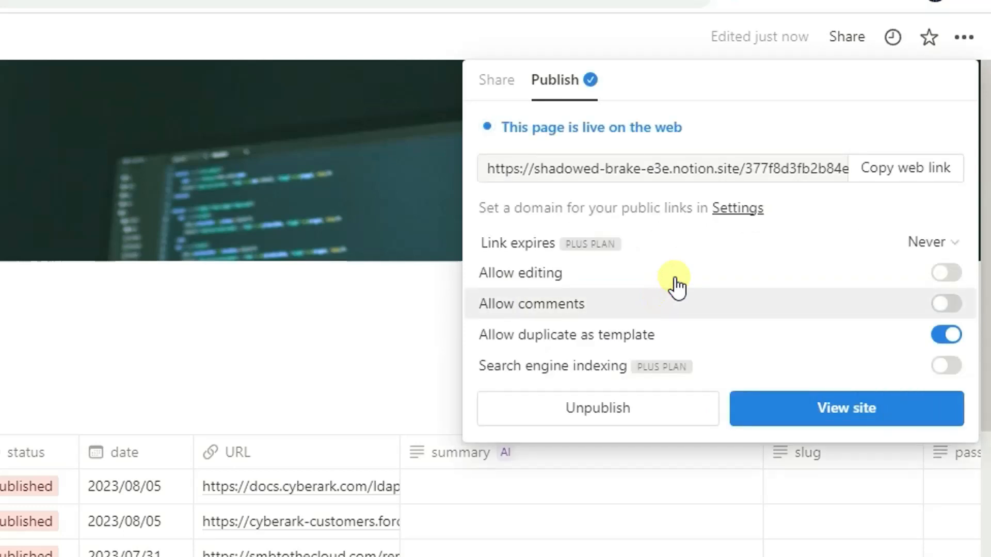
pyautogui.click(919, 166)
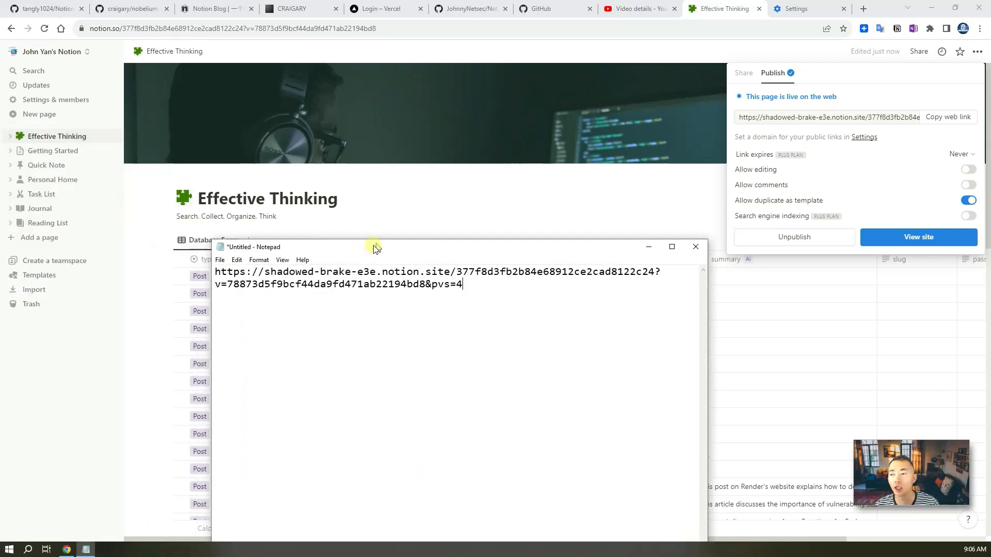
pyautogui.moveTo(376, 248); pyautogui.dragTo(317, 178)
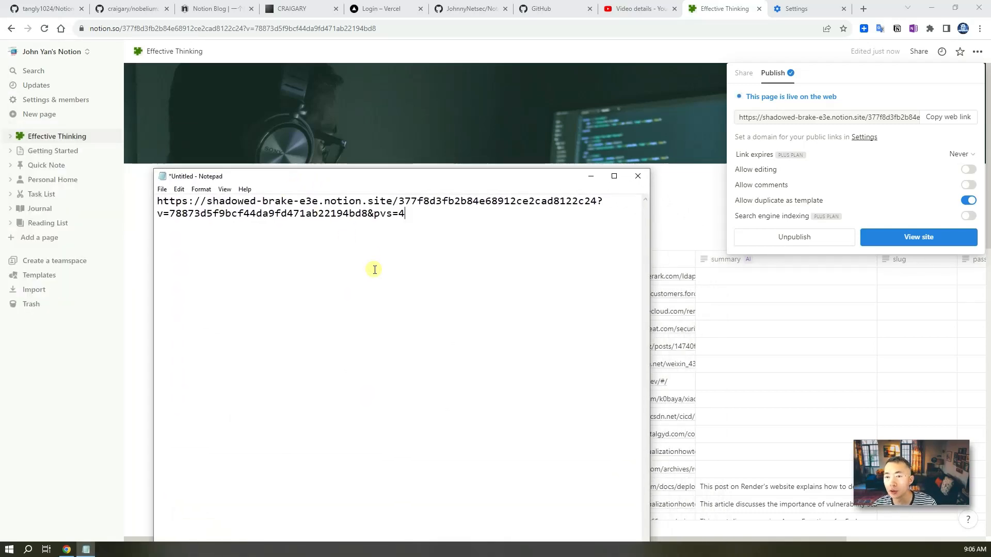
# - Select the page ID between 'notion.site/' and '?' in the link, then minimize Notepad
pyautogui.moveTo(398, 201); pyautogui.dragTo(599, 201)
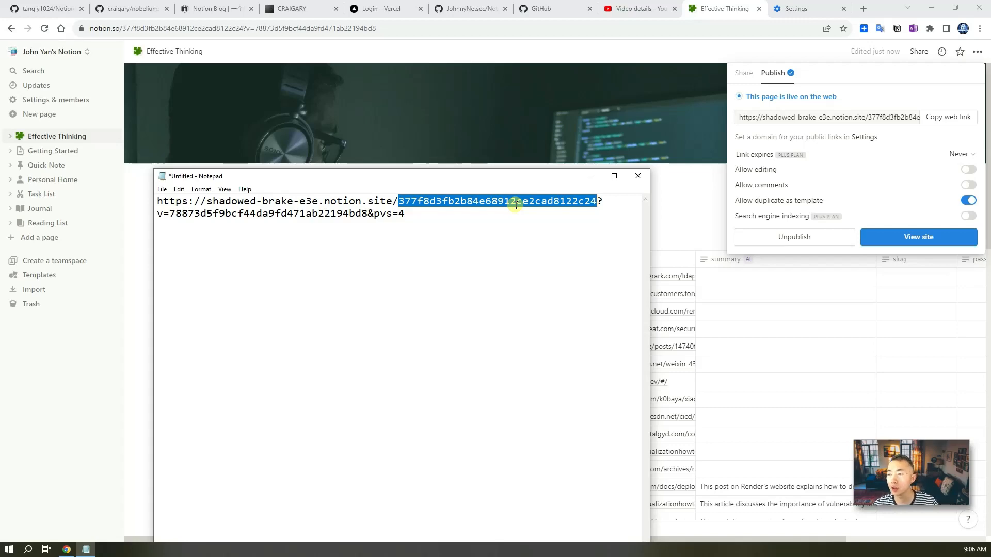
pyautogui.click(592, 176)
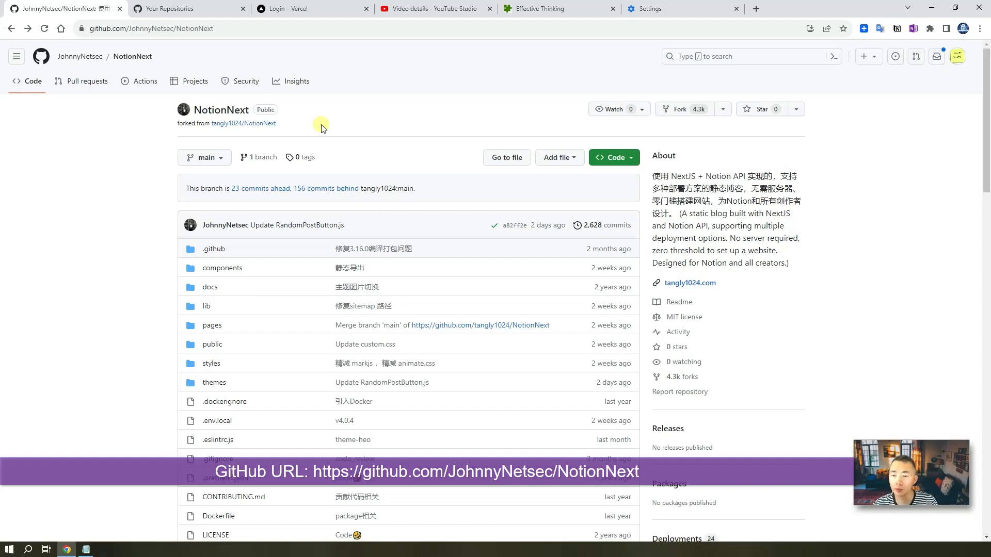
# - Fork NotionNext into your own account, keeping the default owner and repository name
pyautogui.scroll(-2, 476, 398)
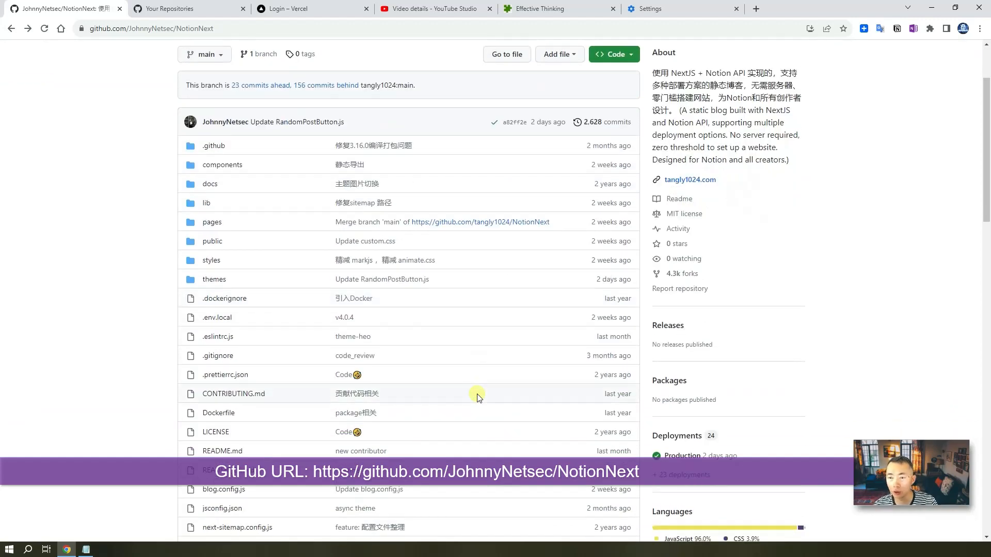
pyautogui.scroll(1, 449, 392)
pyautogui.scroll(-3, 416, 412)
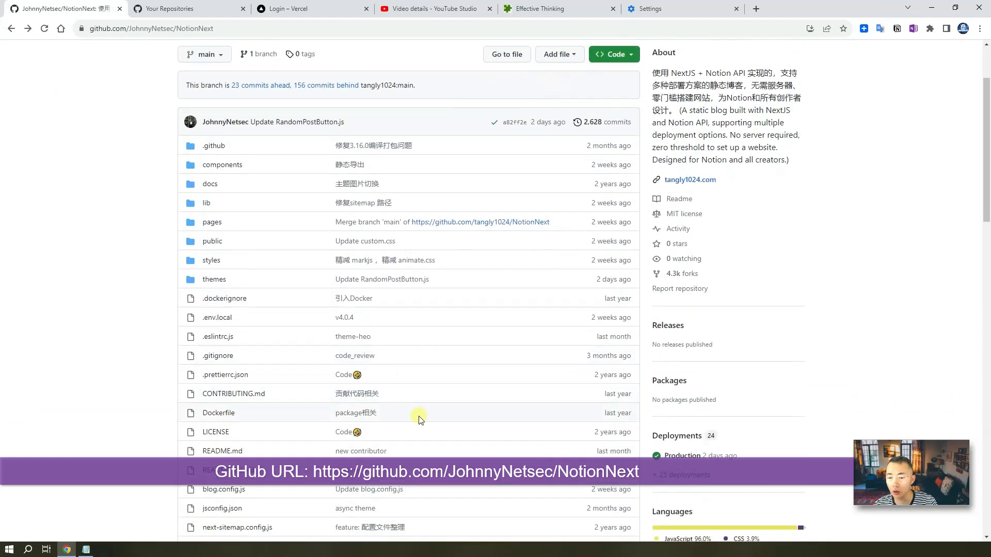
pyautogui.scroll(3, 419, 420)
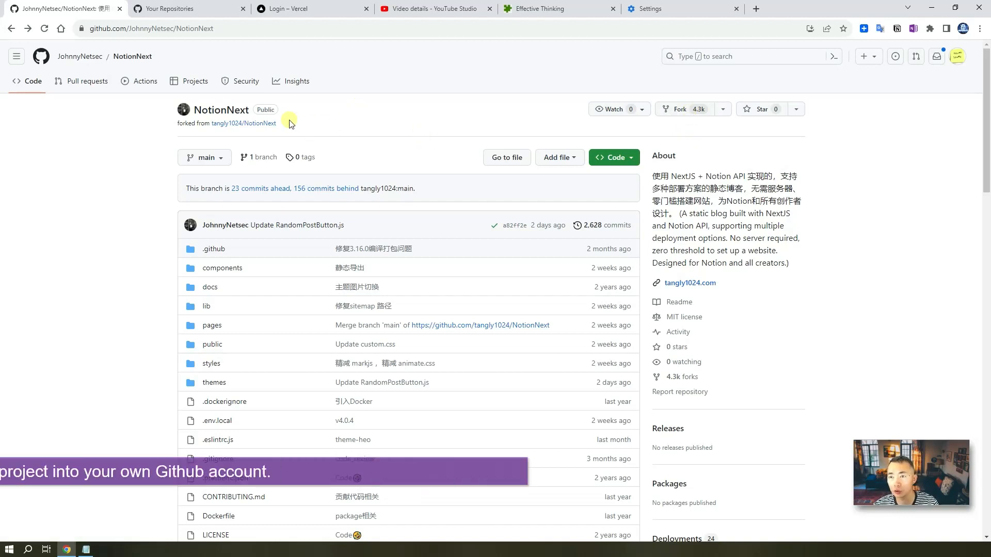
pyautogui.click(692, 117)
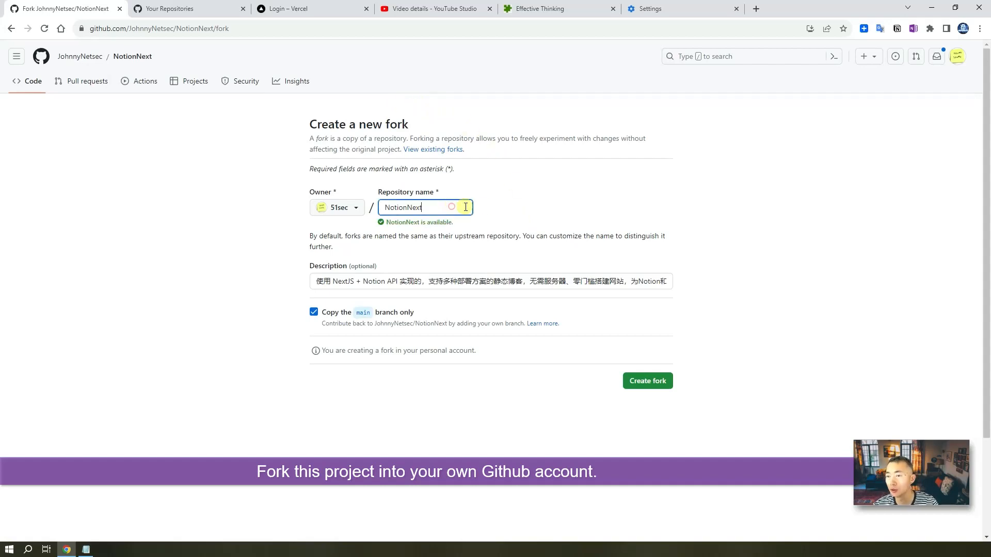
pyautogui.click(659, 382)
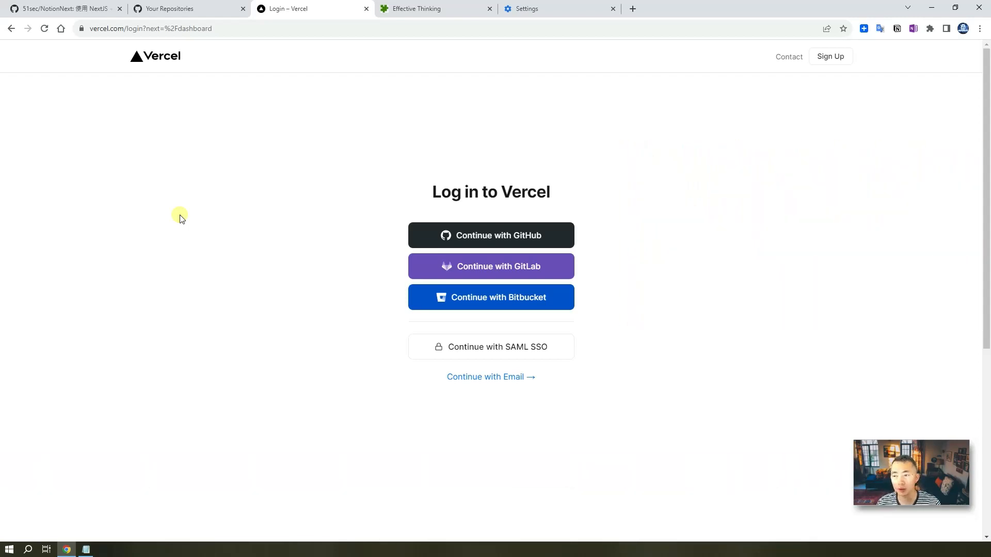
# - Sign in to Vercel with GitHub and import the NotionNext repository as a new project
pyautogui.click(528, 235)
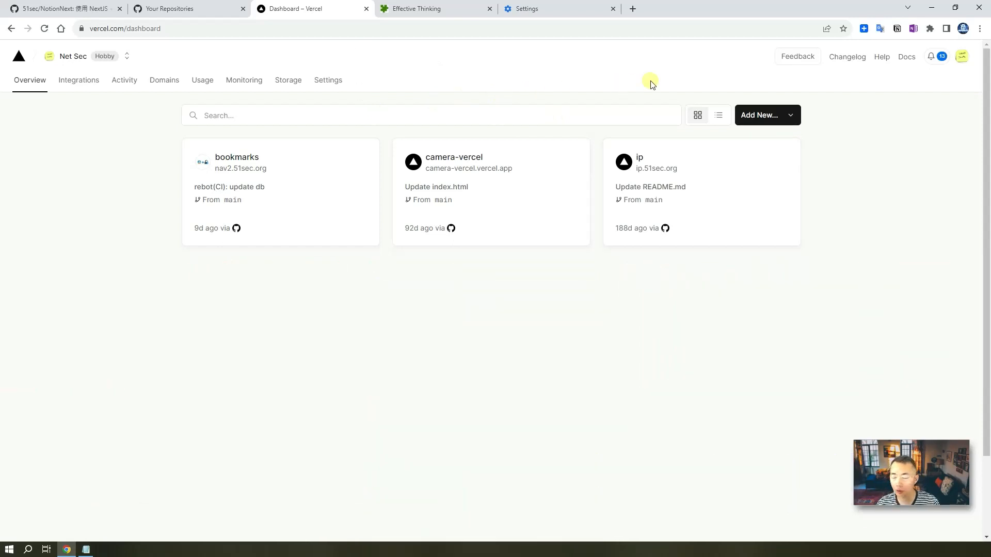
pyautogui.click(789, 116)
pyautogui.click(774, 145)
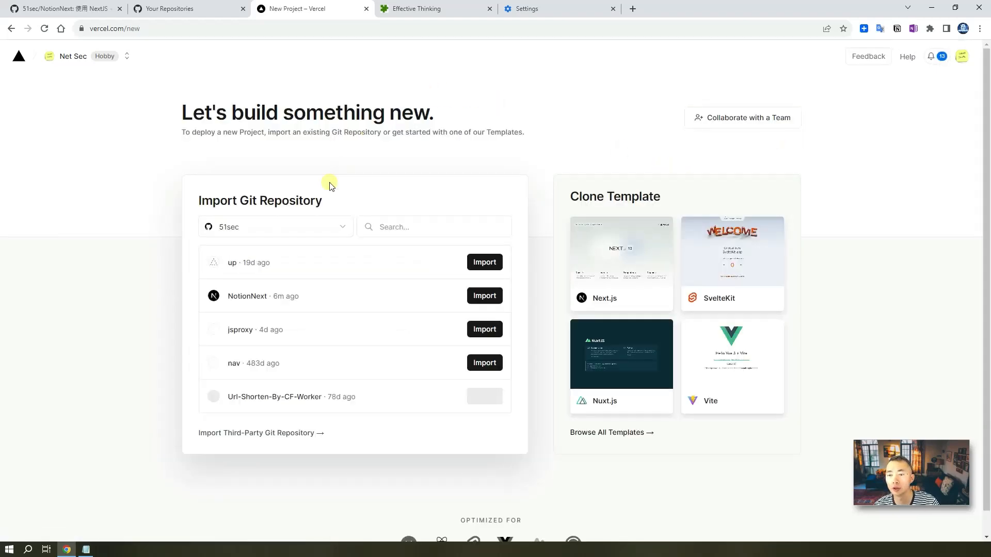
pyautogui.click(283, 229)
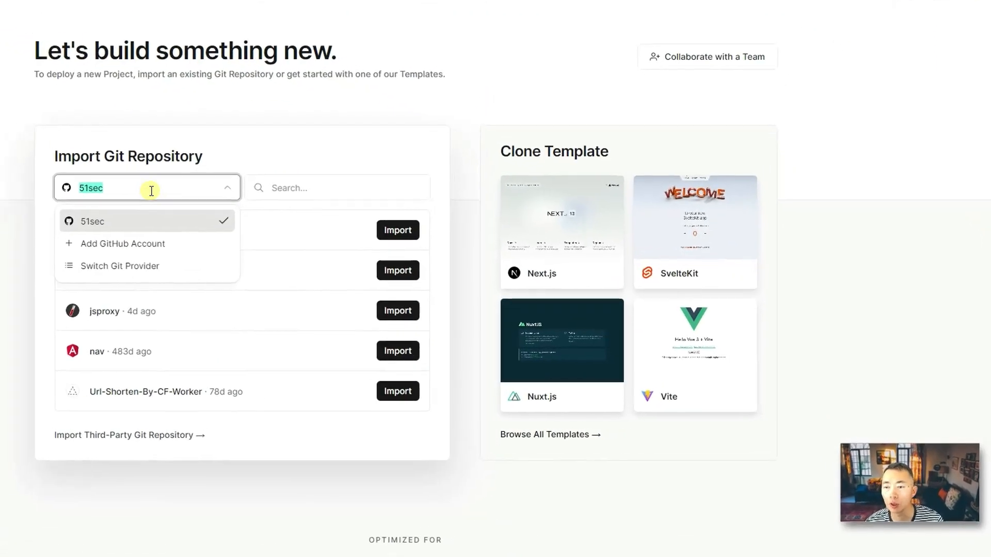
pyautogui.click(206, 115)
pyautogui.click(306, 181)
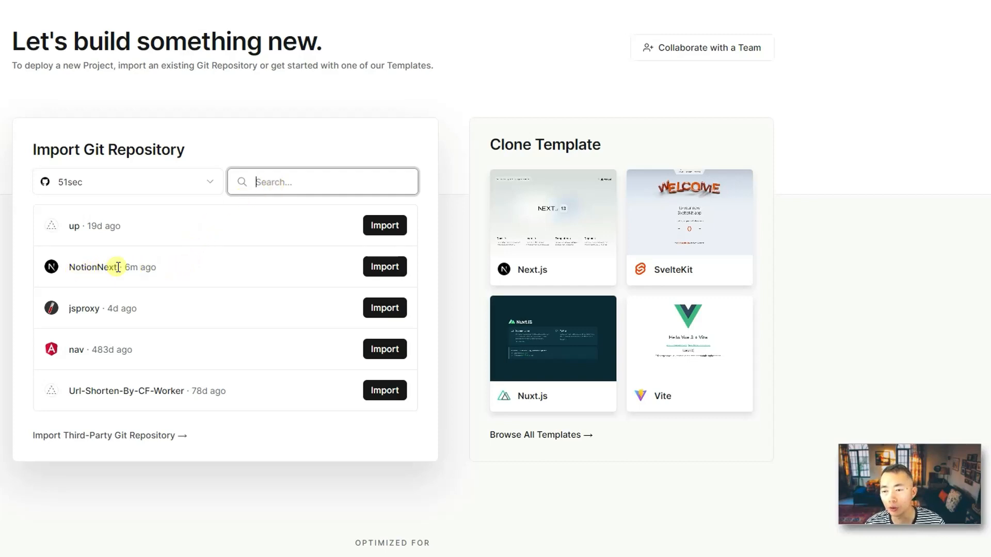
pyautogui.click(384, 266)
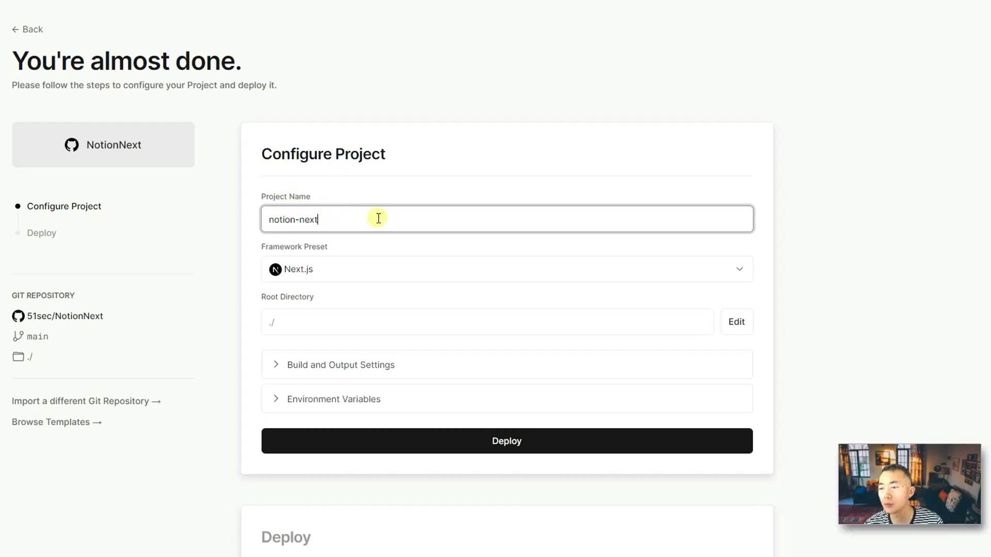
# - Paste the Notion page ID copied from Notepad as a new environment variable's value
pyautogui.scroll(-3, 222, 326)
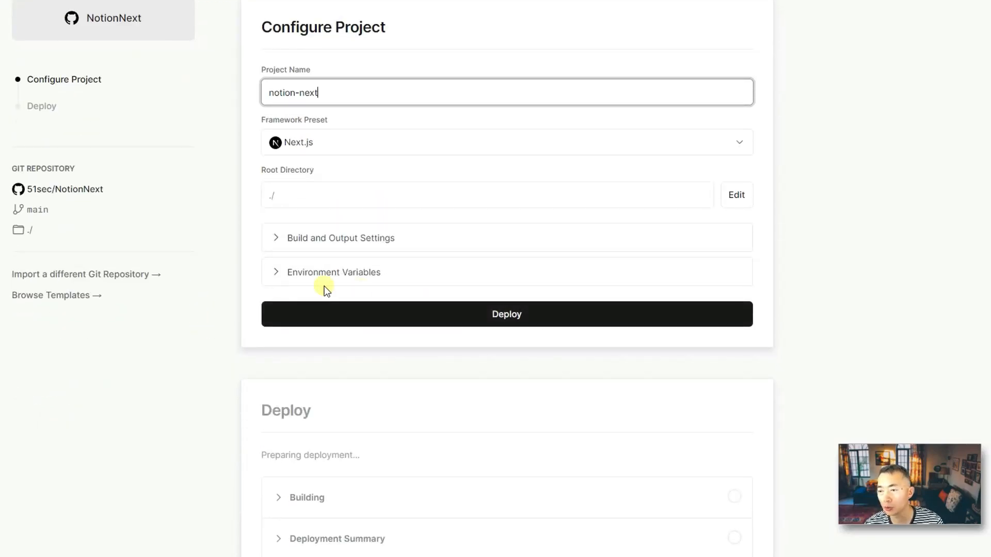
pyautogui.click(275, 272)
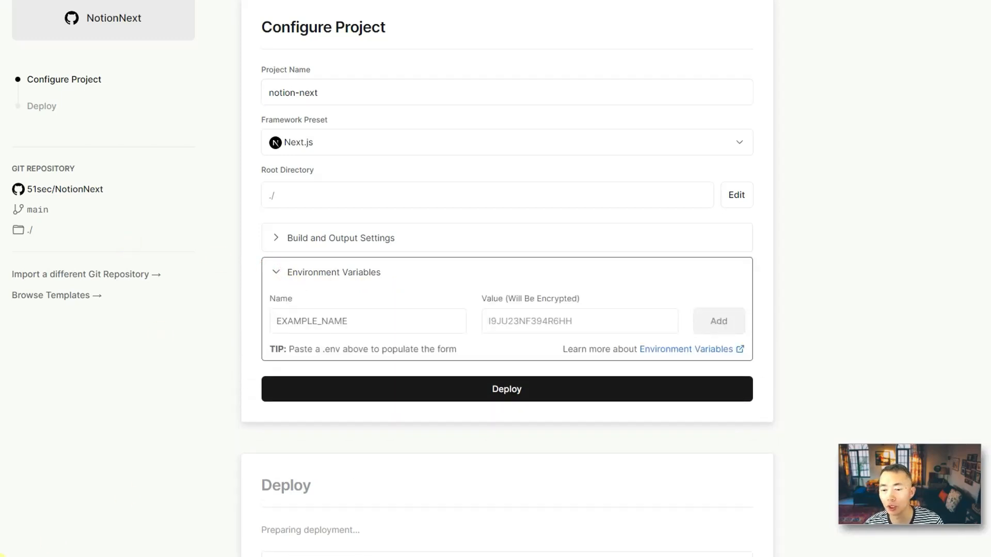
pyautogui.hotkey('alt', 'Tab')
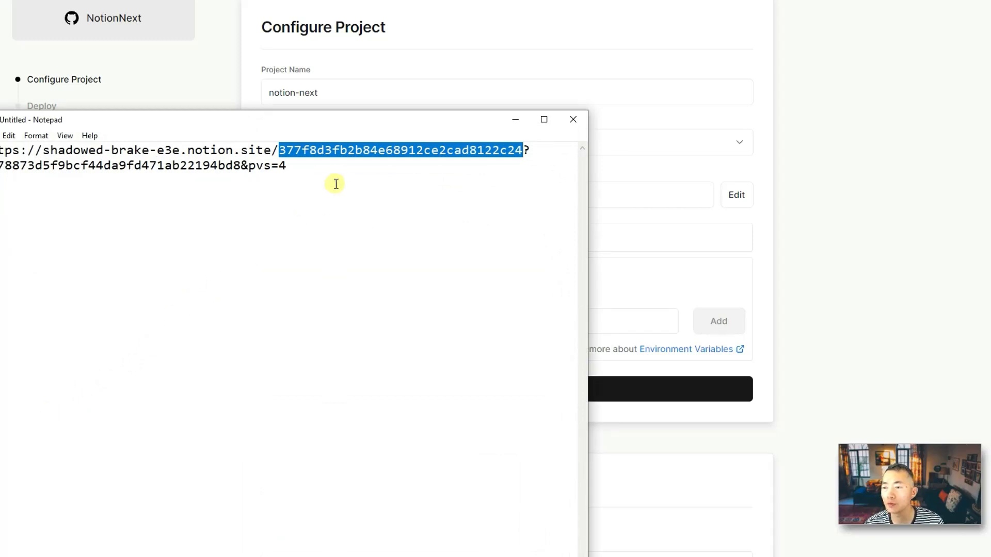
pyautogui.rightClick(382, 150)
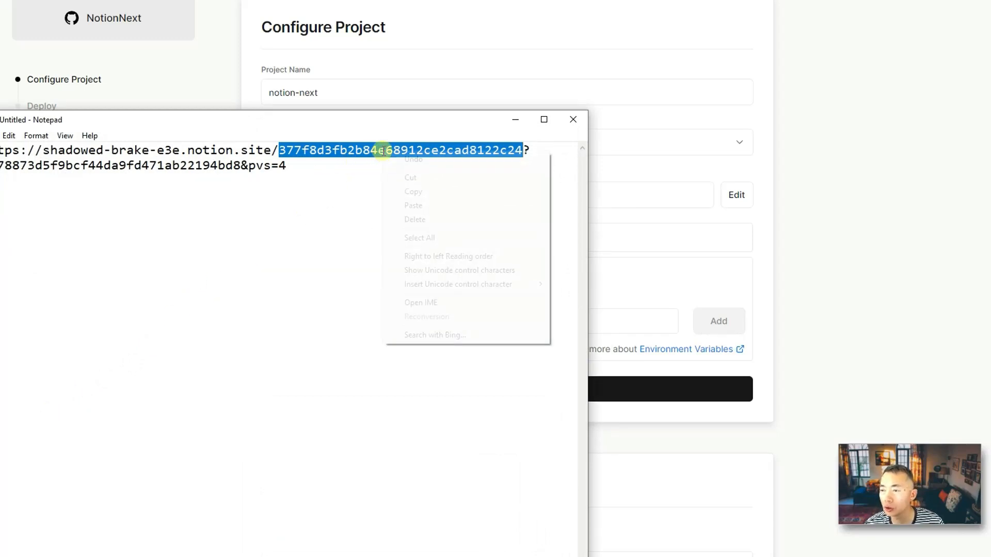
pyautogui.click(405, 189)
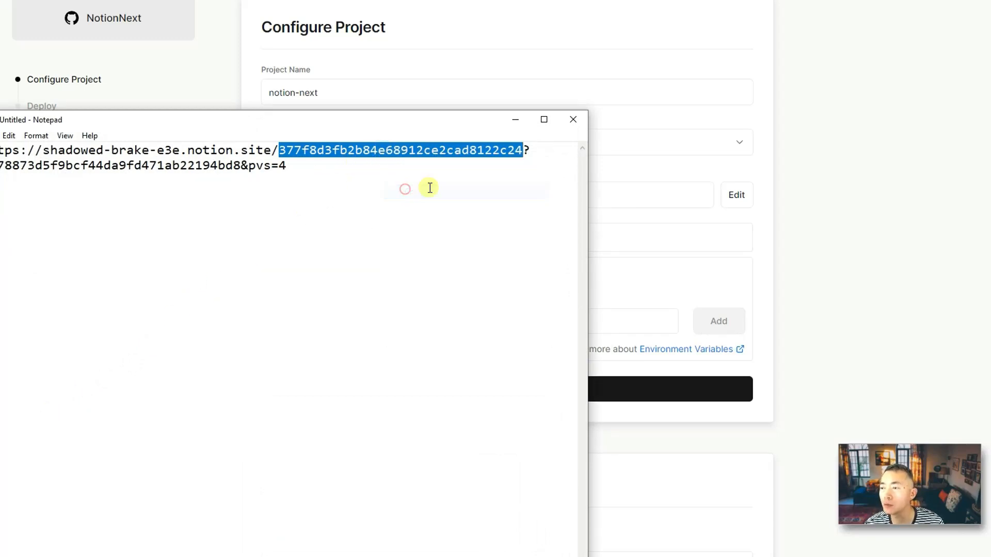
pyautogui.click(515, 120)
pyautogui.click(515, 320)
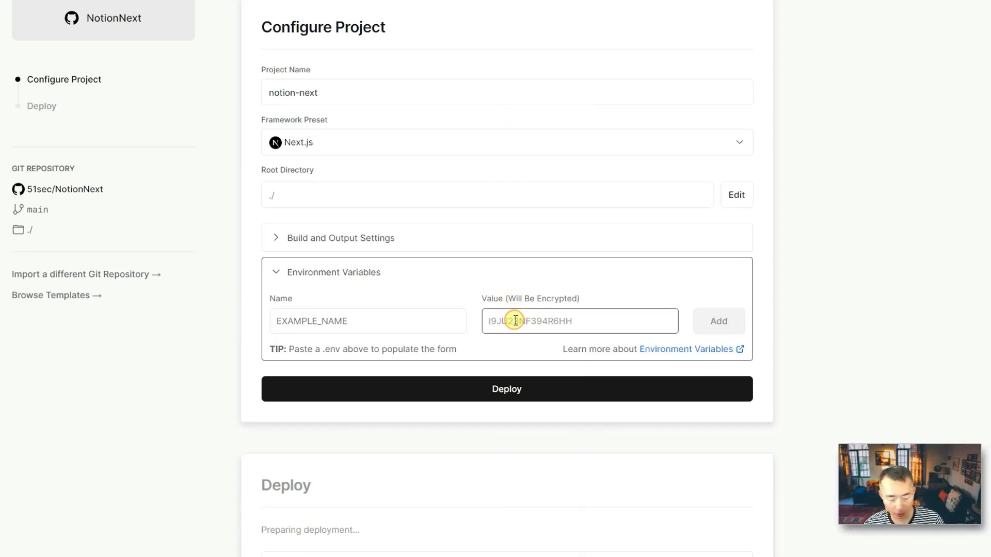
pyautogui.hotkey('ctrl', 'v')
# - Name the variable NOTION_PAGE_ID and select its value to check against the notes
pyautogui.click(359, 322)
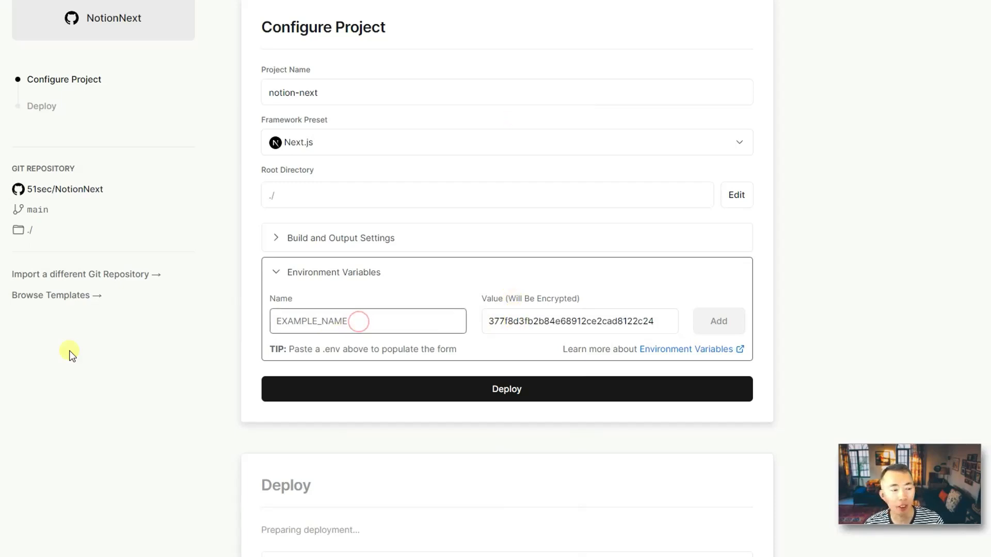
pyautogui.write('NOTION_')
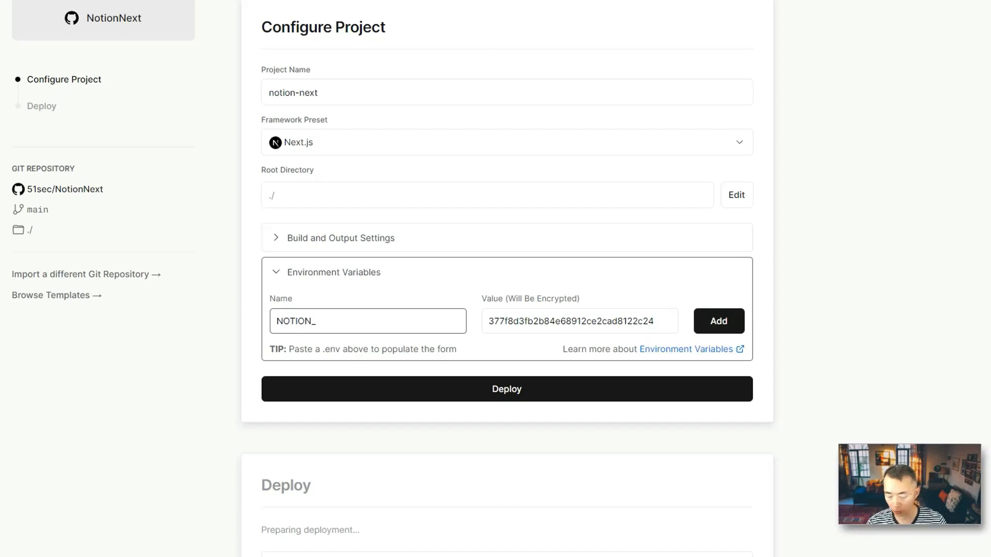
pyautogui.write('PAGE_')
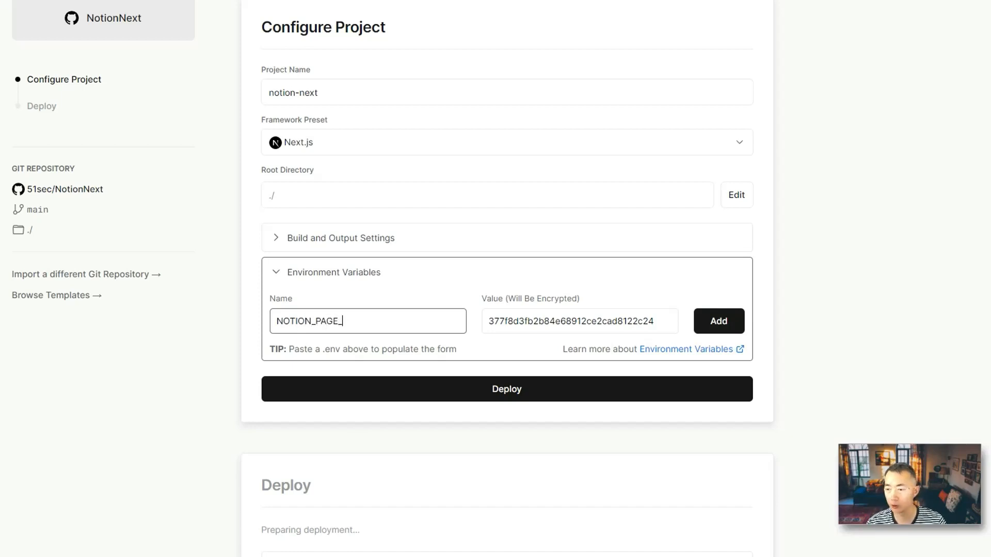
pyautogui.write('ID')
pyautogui.hotkey('ctrl', 'a')
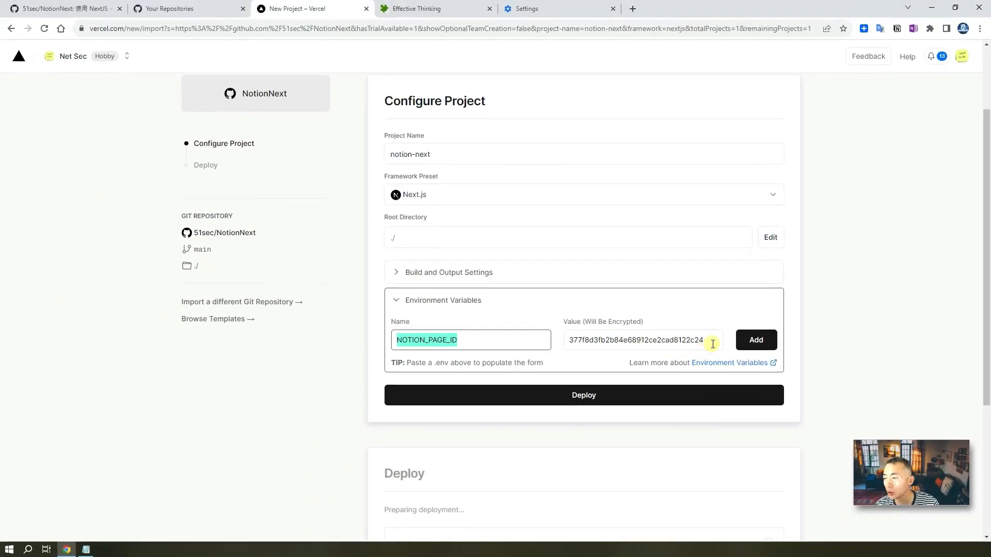
pyautogui.moveTo(712, 344); pyautogui.dragTo(560, 340)
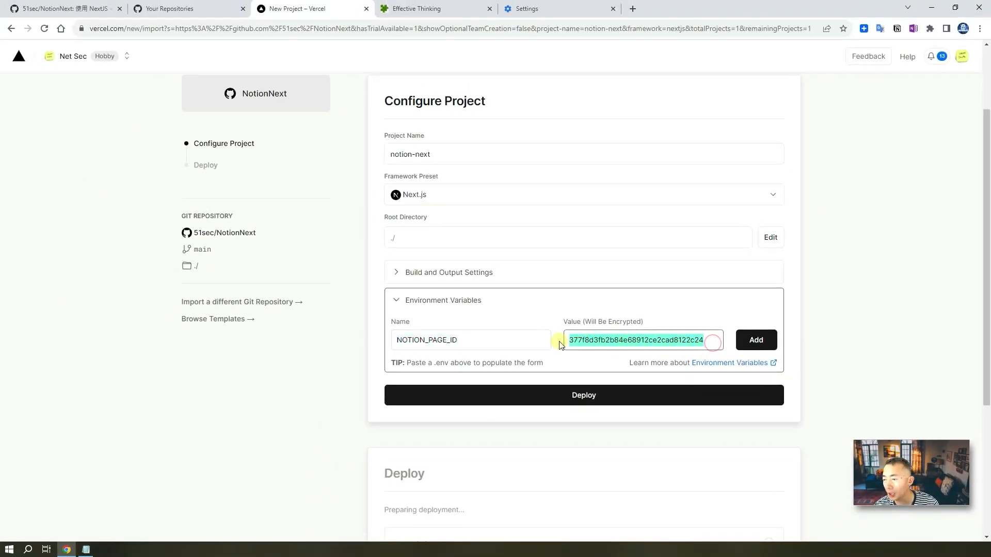
pyautogui.click(85, 550)
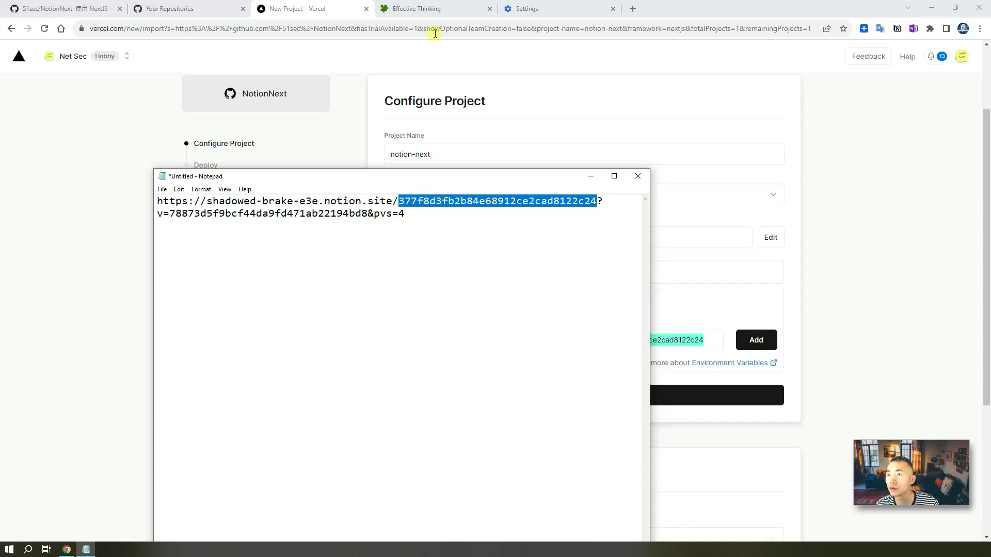
# - Copy only the page ID portion of the published Notion URL from Notepad
pyautogui.click(453, 9)
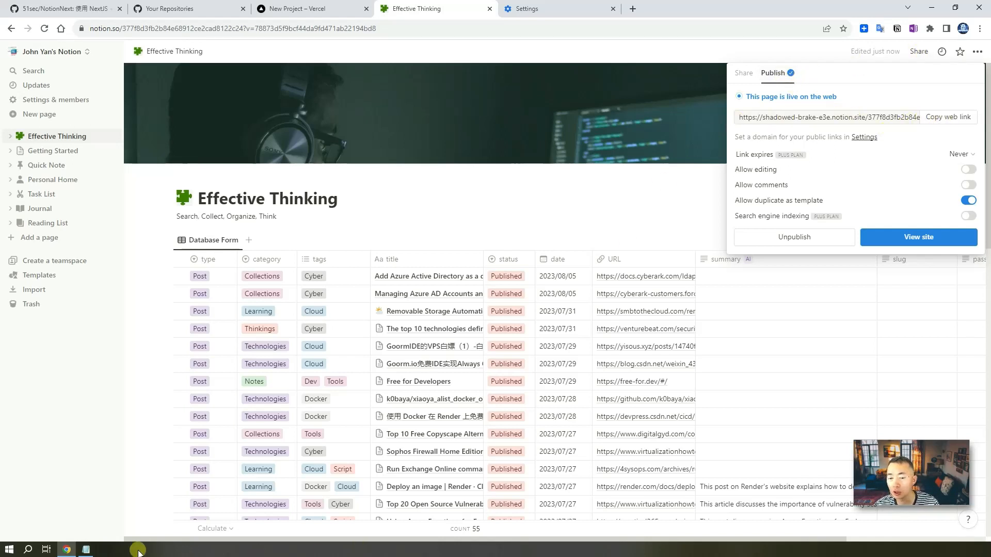
pyautogui.click(86, 550)
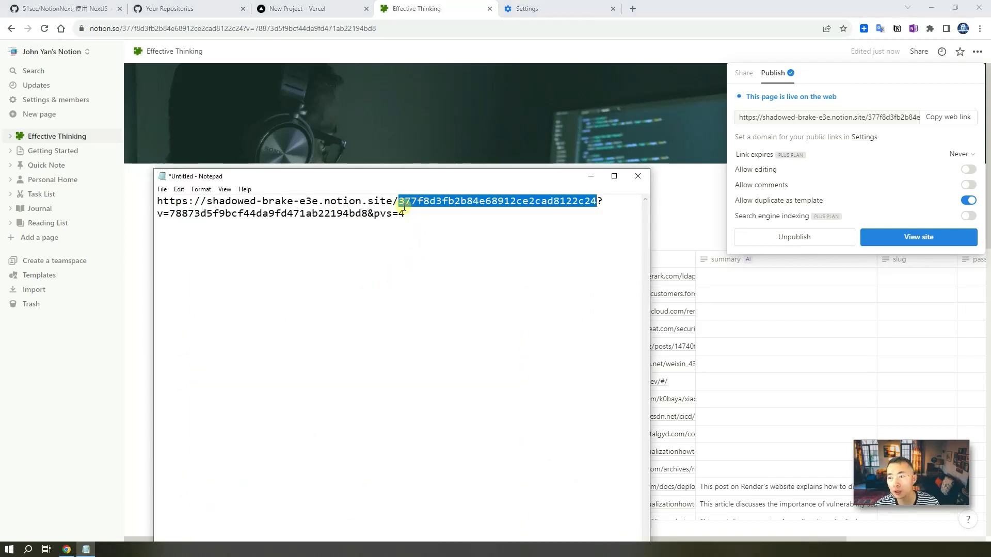
pyautogui.moveTo(399, 201); pyautogui.dragTo(601, 202)
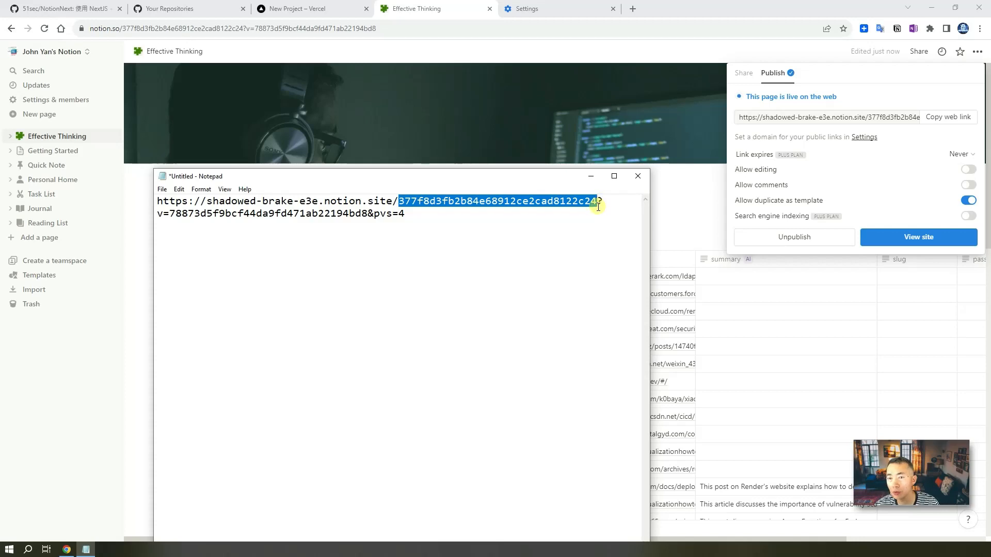
pyautogui.rightClick(532, 203)
pyautogui.click(553, 235)
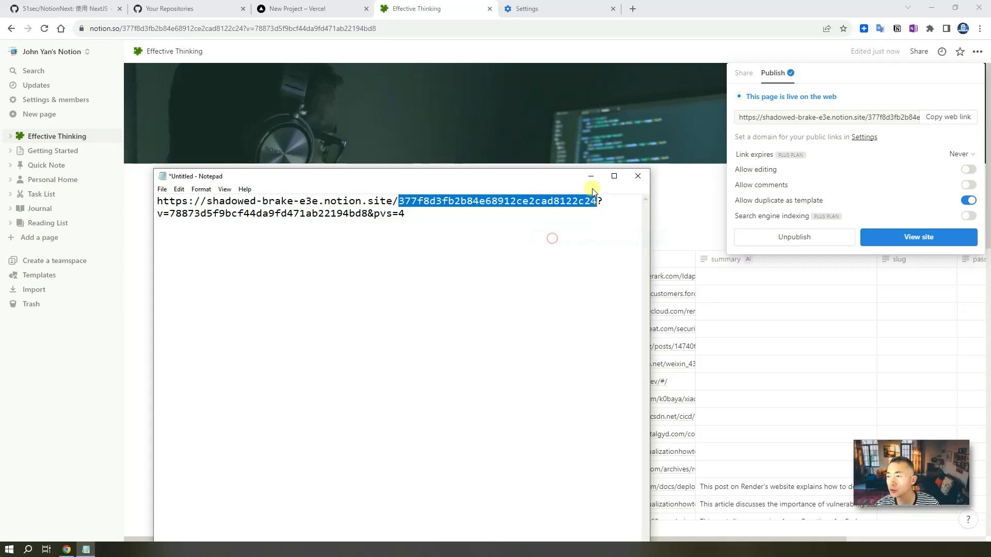
pyautogui.click(592, 176)
pyautogui.click(294, 9)
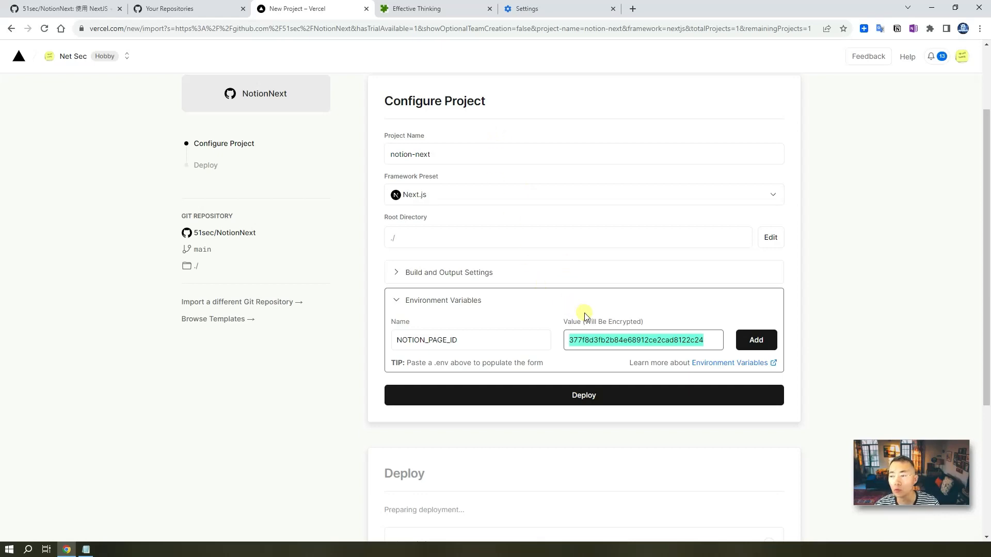
# - Confirm the NOTION_PAGE_ID variable name and deploy the notion-next project
pyautogui.click(460, 339)
pyautogui.doubleClick(461, 339)
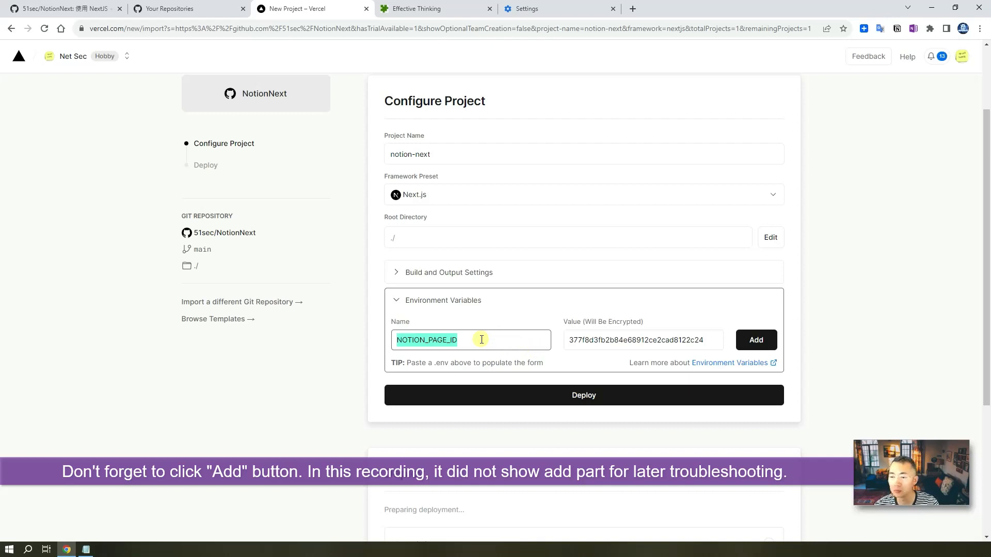
pyautogui.click(522, 395)
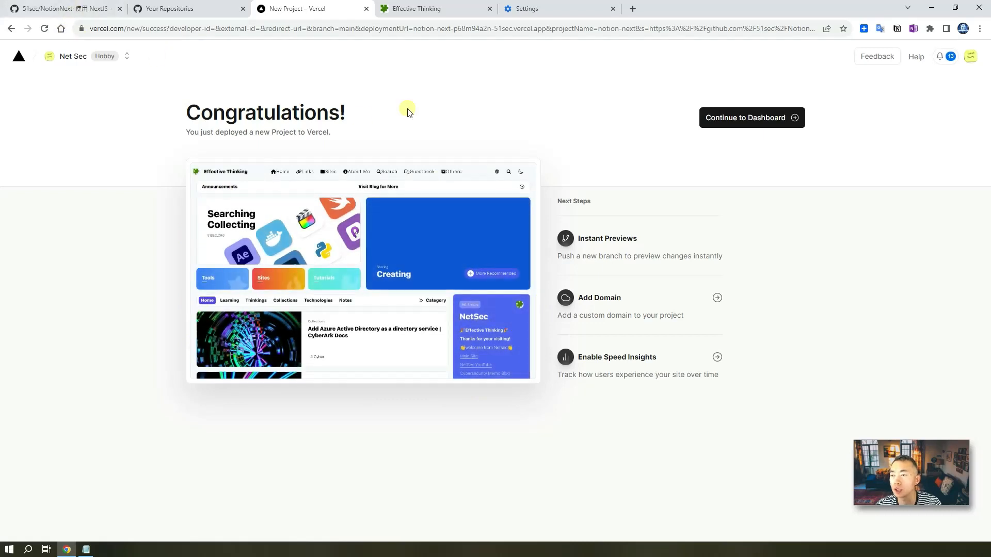
# - Go to the notion-next dashboard and open notion-next-snowy-theta.vercel.app in a new tab
pyautogui.click(733, 125)
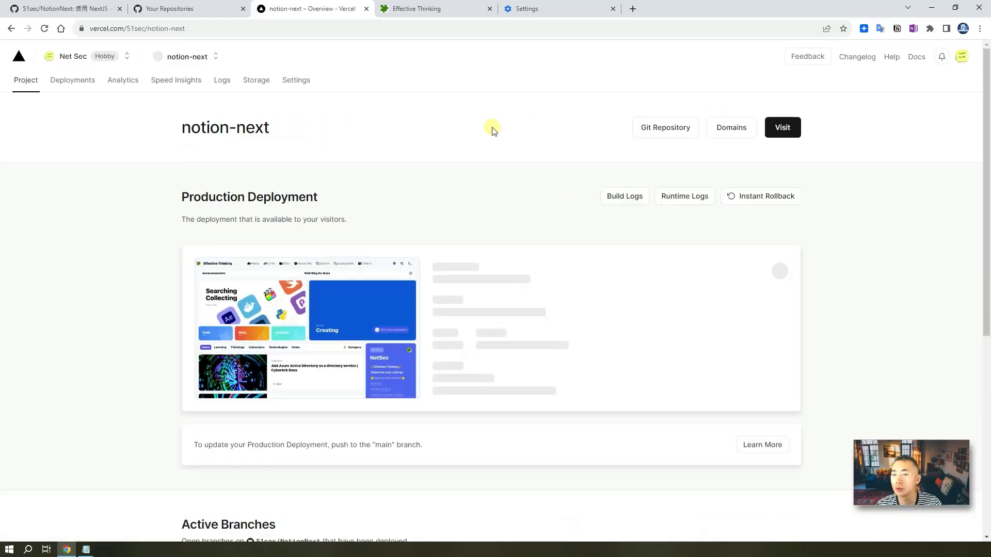
pyautogui.scroll(-1, 498, 188)
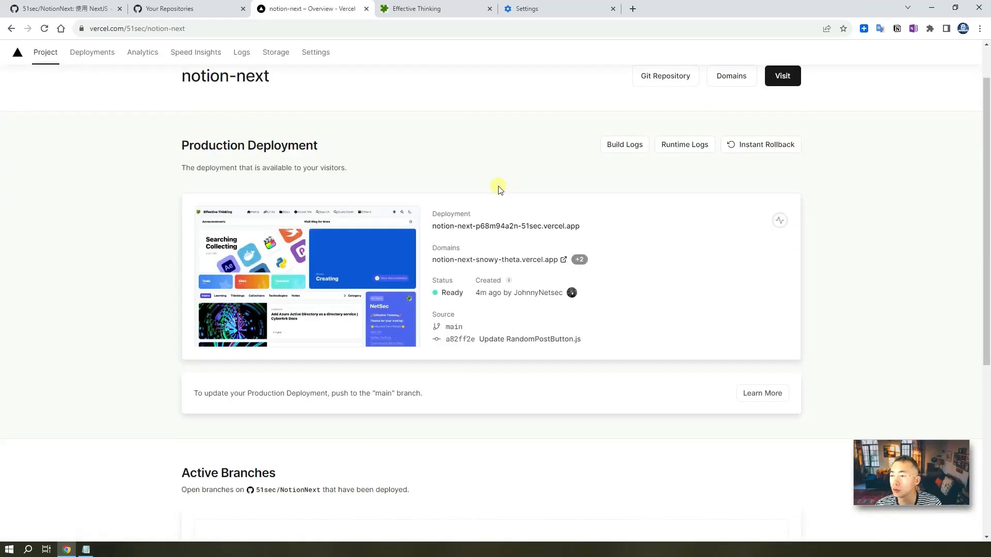
pyautogui.rightClick(485, 265)
pyautogui.click(508, 272)
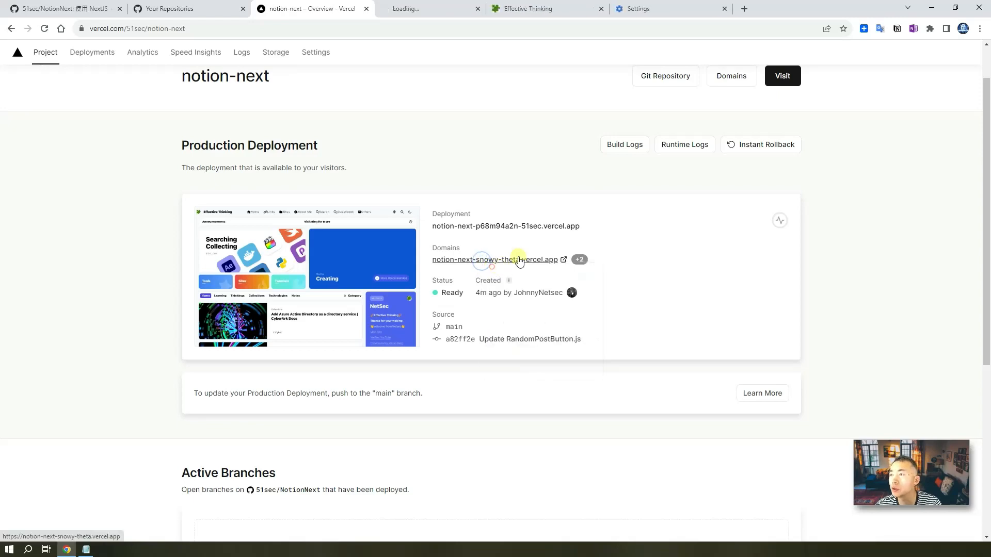
# - Browse the Effective Thinking home page and its posts on notion-next-snowy-theta.vercel.app
pyautogui.click(418, 14)
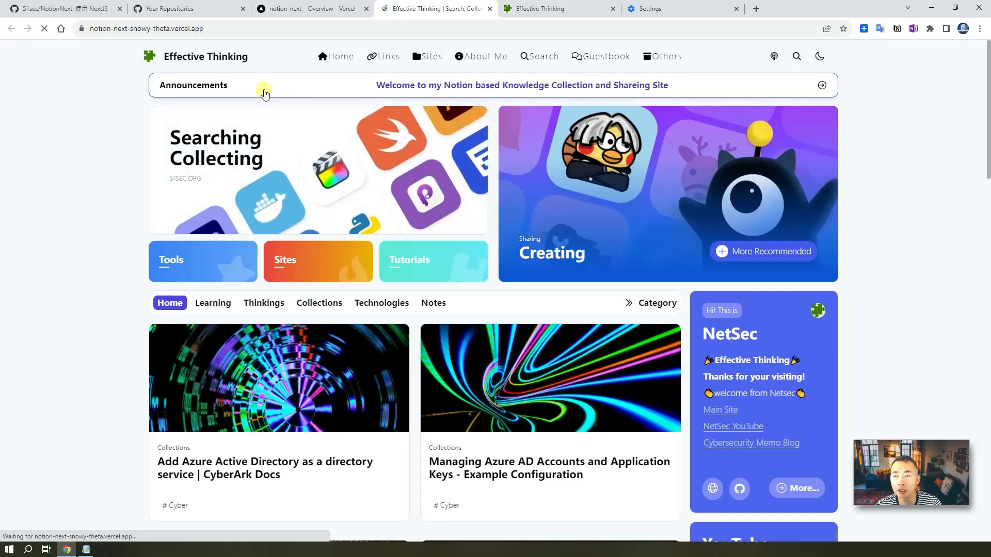
pyautogui.scroll(-2, 361, 251)
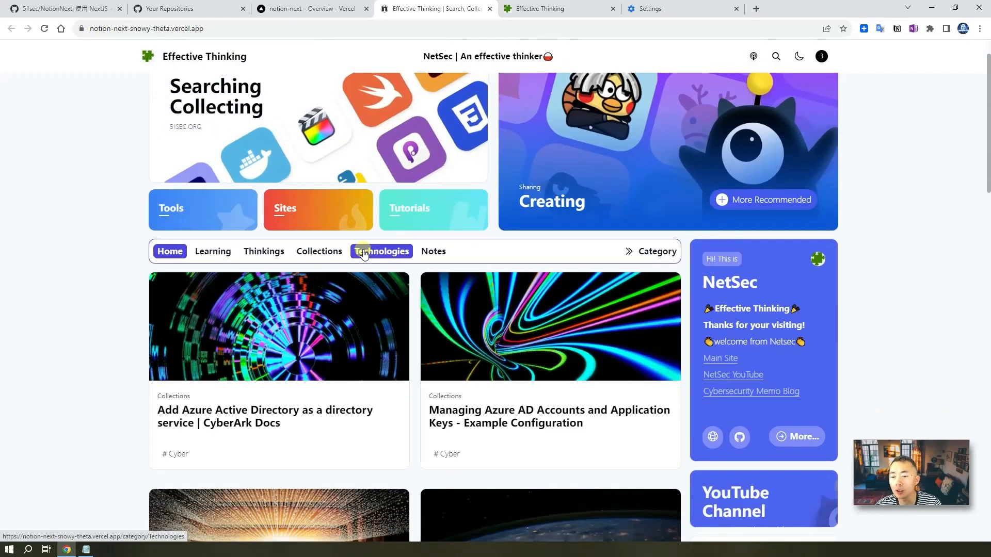
pyautogui.scroll(2, 363, 250)
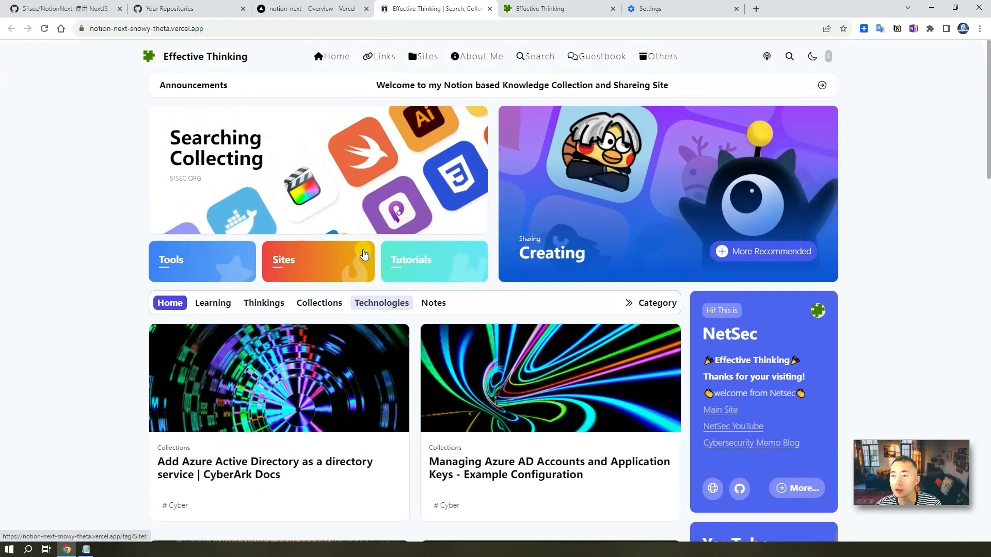
pyautogui.scroll(-5, 364, 253)
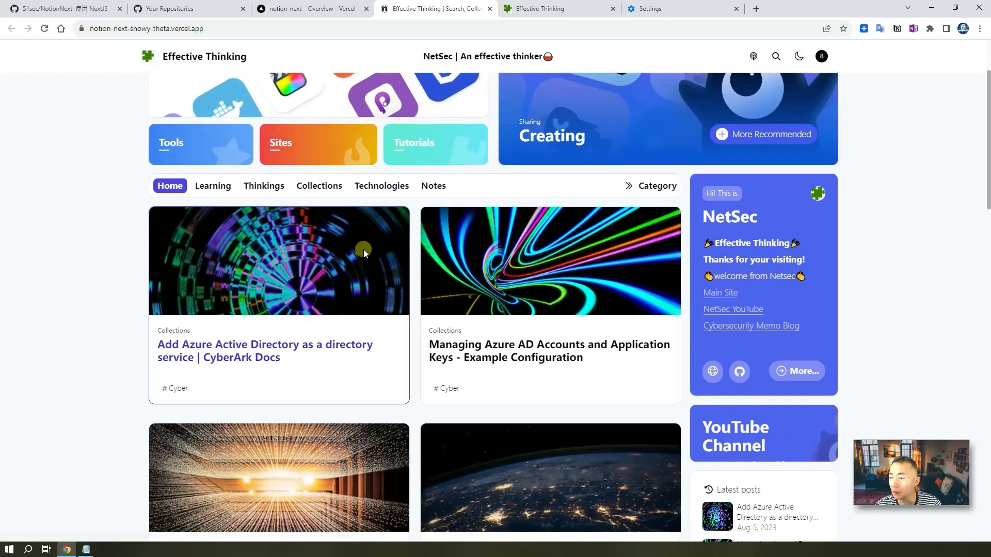
pyautogui.scroll(-1, 363, 252)
pyautogui.scroll(-4, 363, 251)
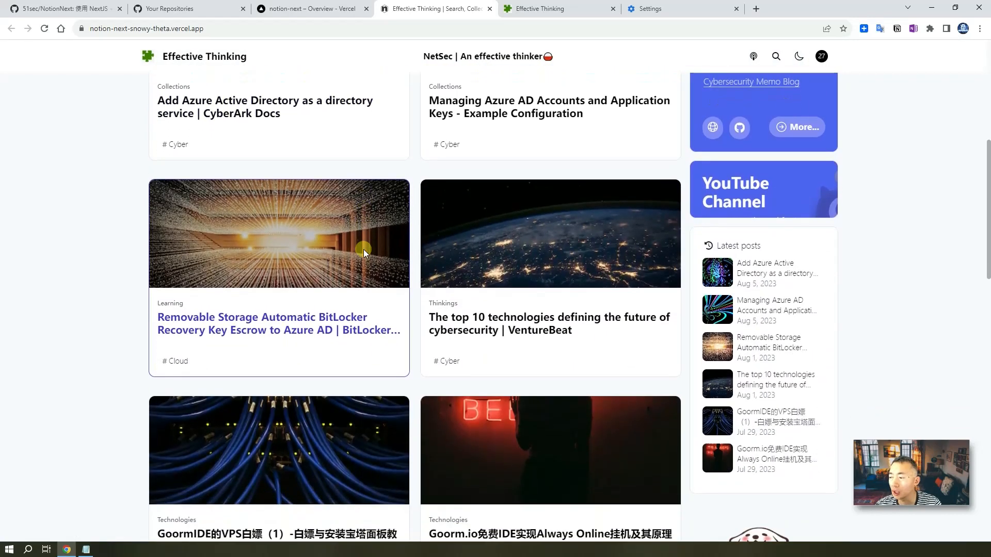
pyautogui.scroll(8, 364, 249)
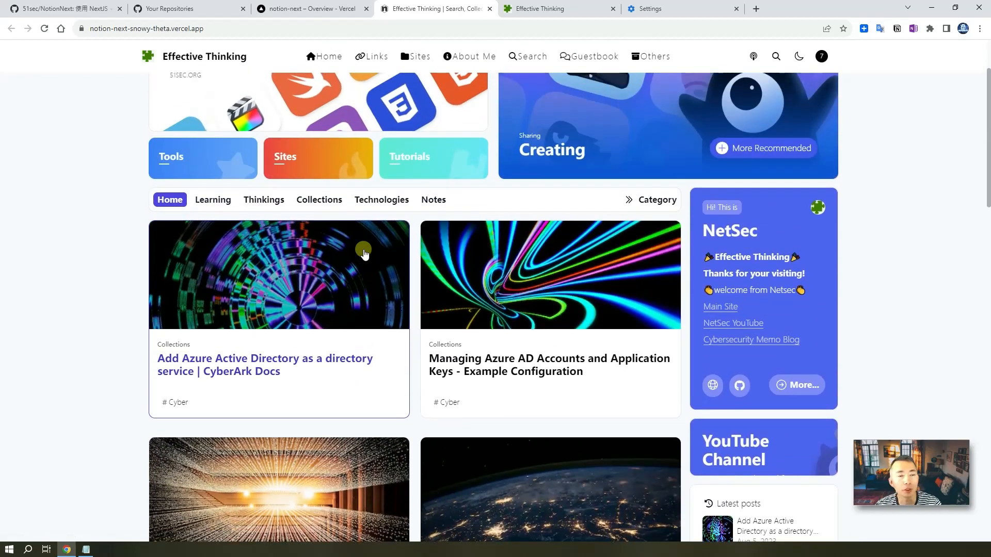
pyautogui.scroll(2, 363, 251)
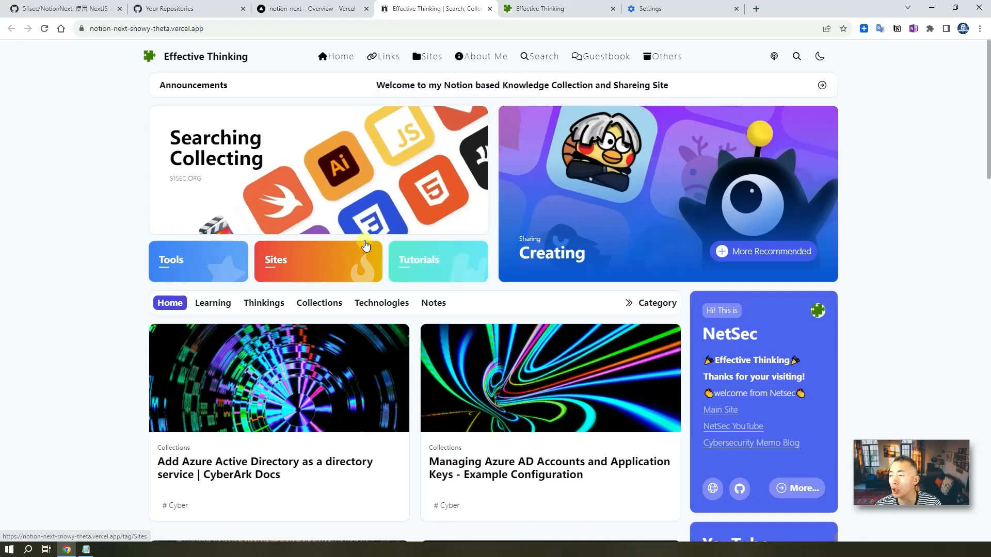
# - Open the notion-next project's Settings and go to its Domains page
pyautogui.click(319, 8)
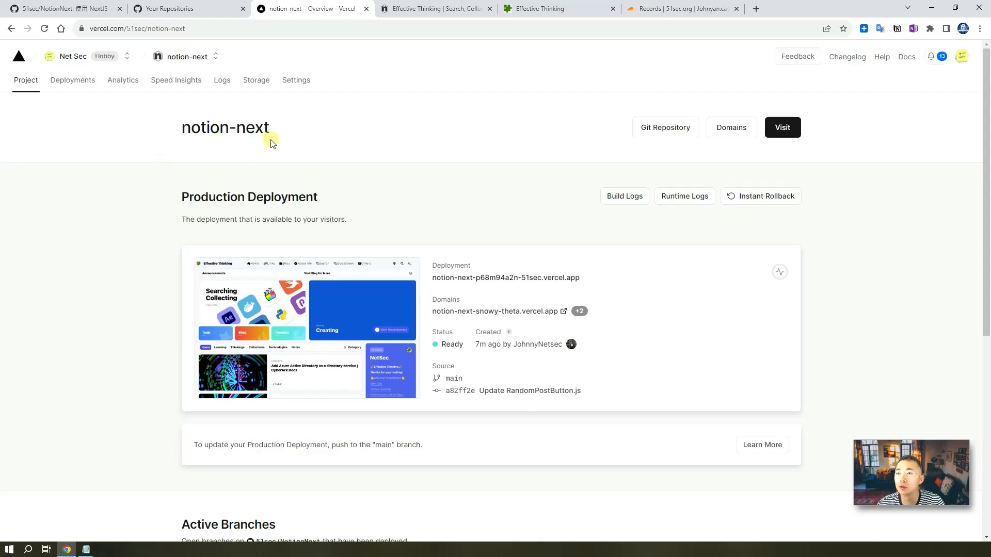
pyautogui.click(304, 85)
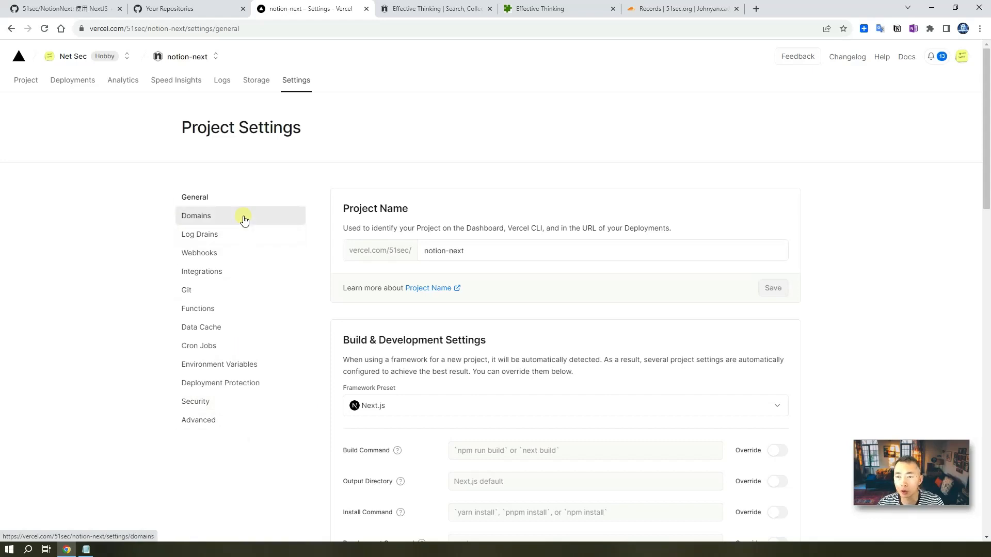
pyautogui.click(244, 219)
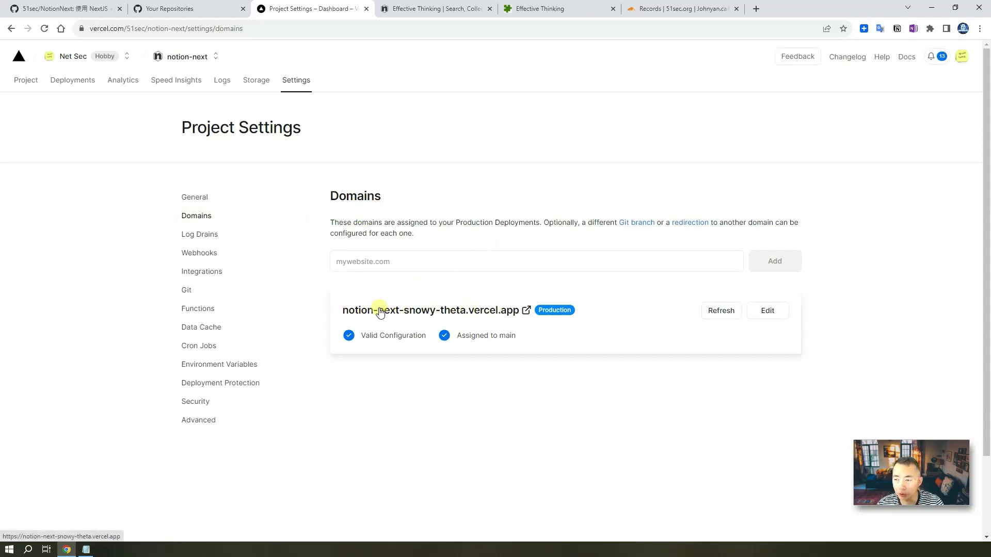
# - Change the notion-next-snowy-theta.vercel.app domain to 51notes.vercel.app and save it
pyautogui.click(765, 311)
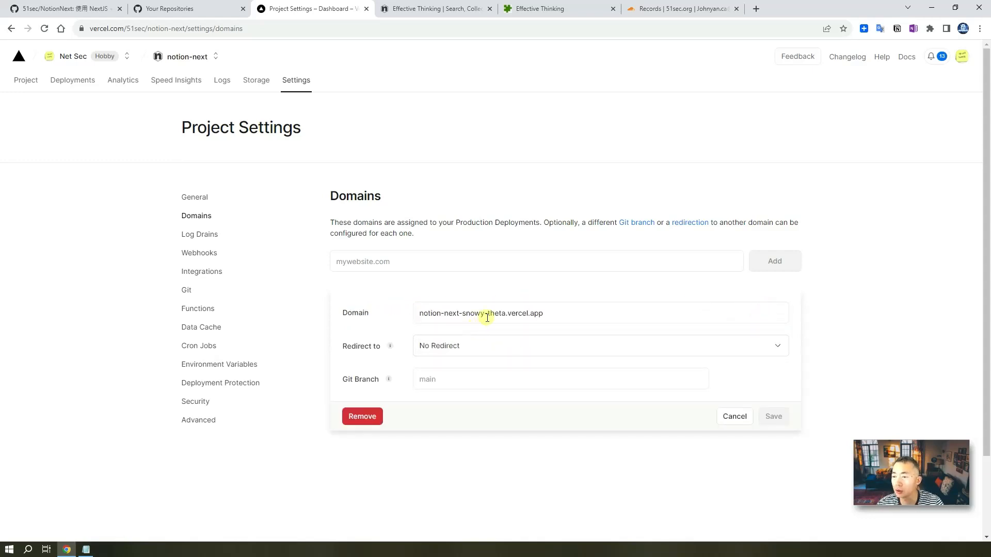
pyautogui.moveTo(505, 314); pyautogui.dragTo(316, 317)
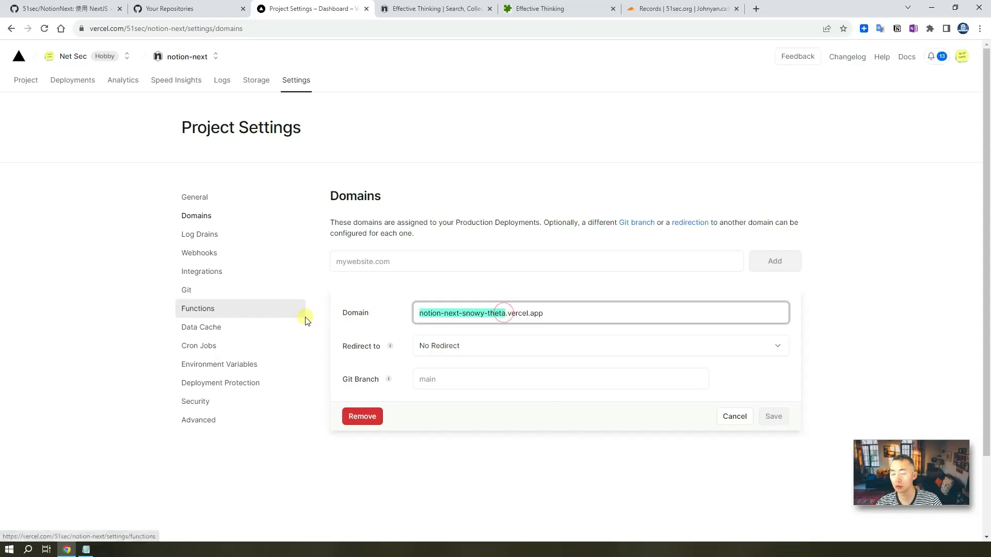
pyautogui.write('51notes')
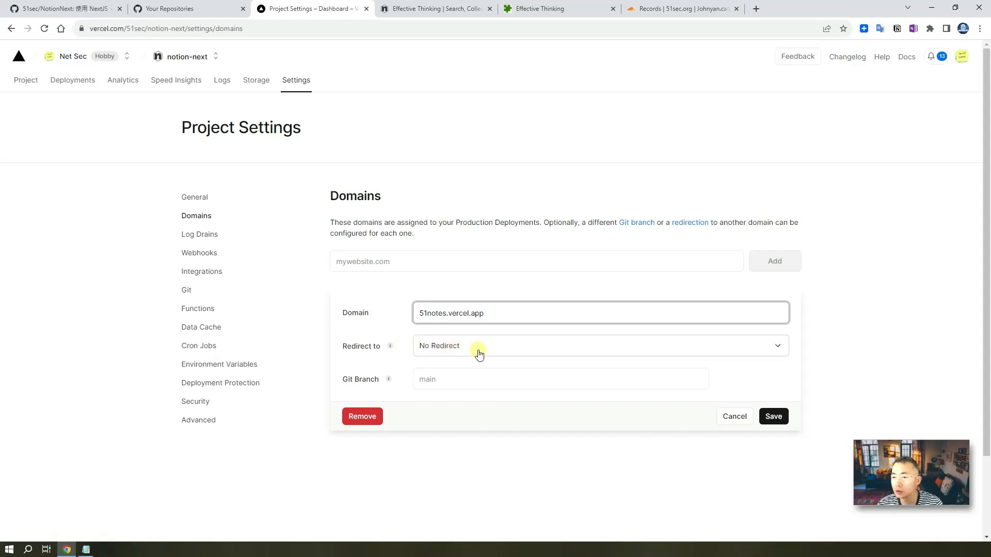
pyautogui.click(770, 413)
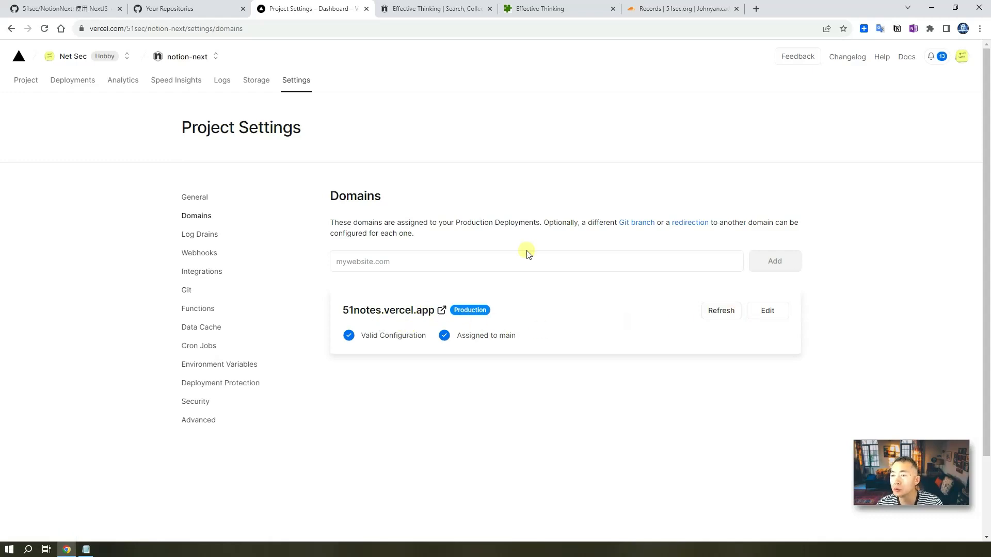
# - Add notes.51sec.org as a custom domain for the project
pyautogui.click(508, 269)
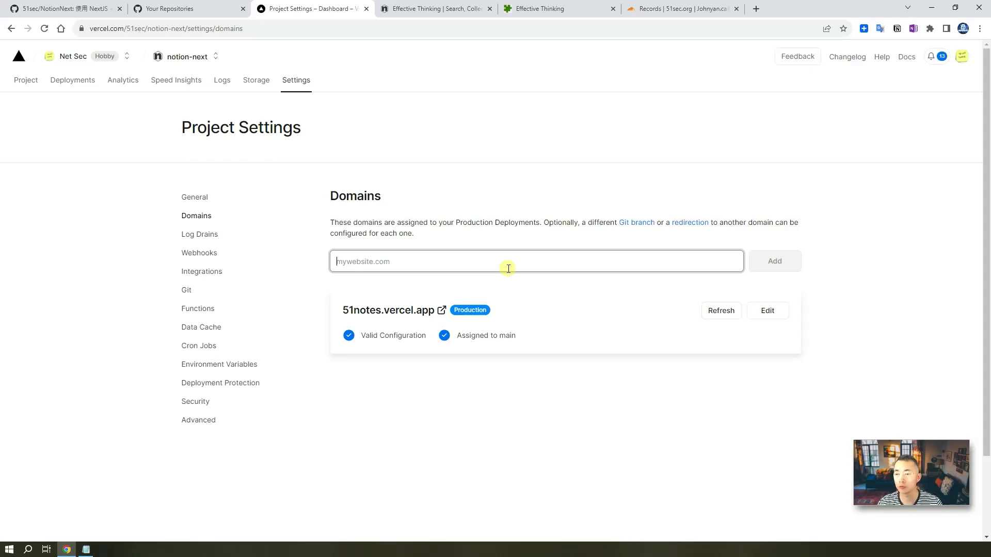
pyautogui.write('notes.51sec.org')
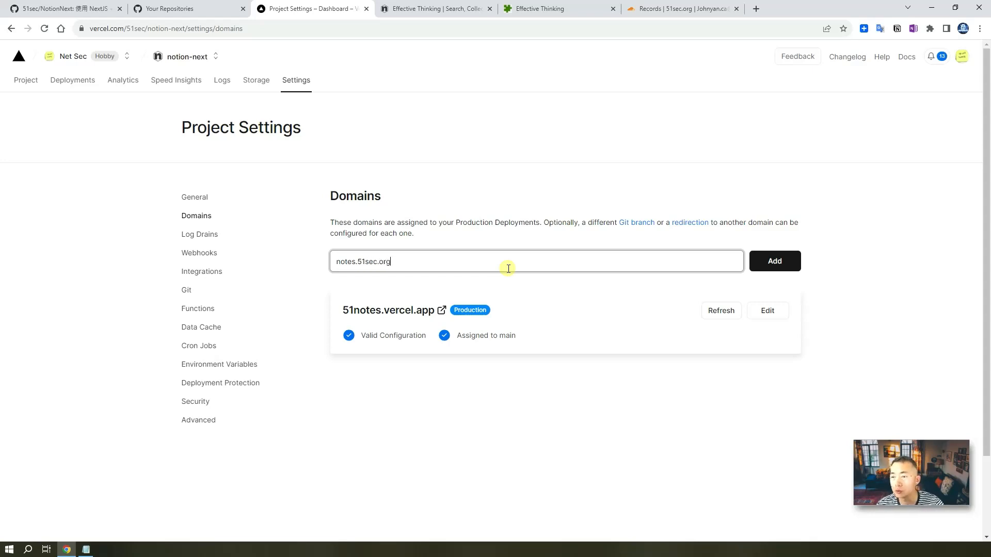
pyautogui.click(774, 264)
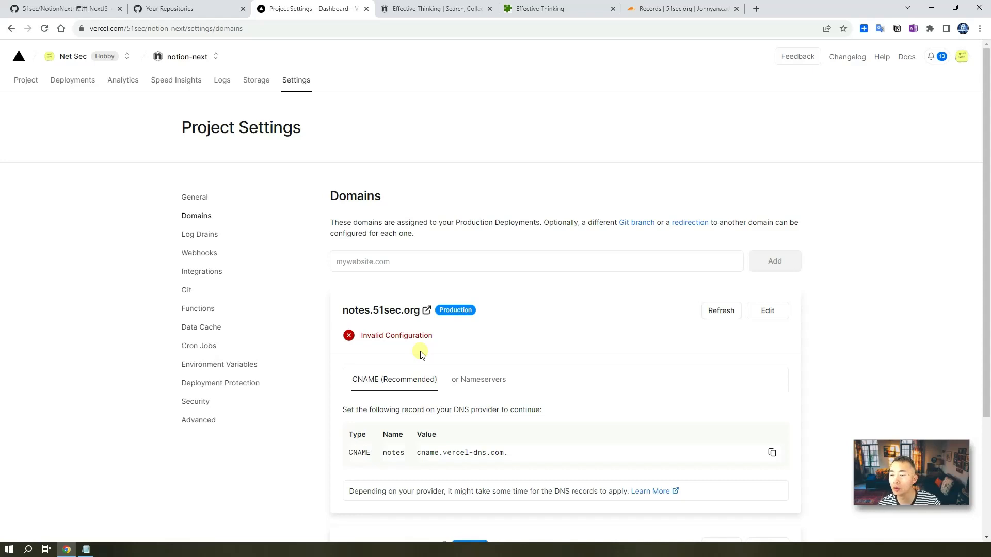
# - Copy the required CNAME target cname.vercel-dns.com for use in Cloudflare DNS
pyautogui.scroll(-1, 427, 358)
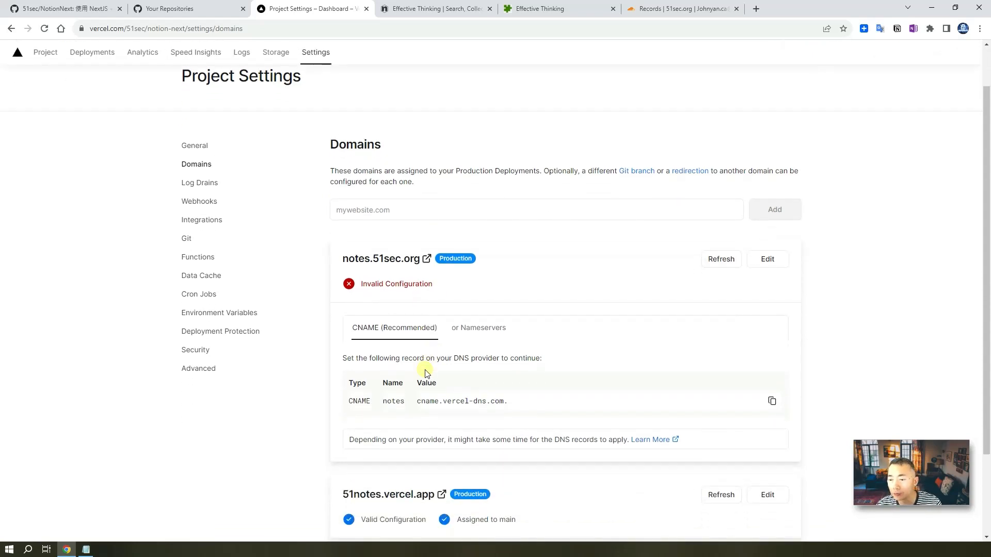
pyautogui.scroll(-1, 425, 374)
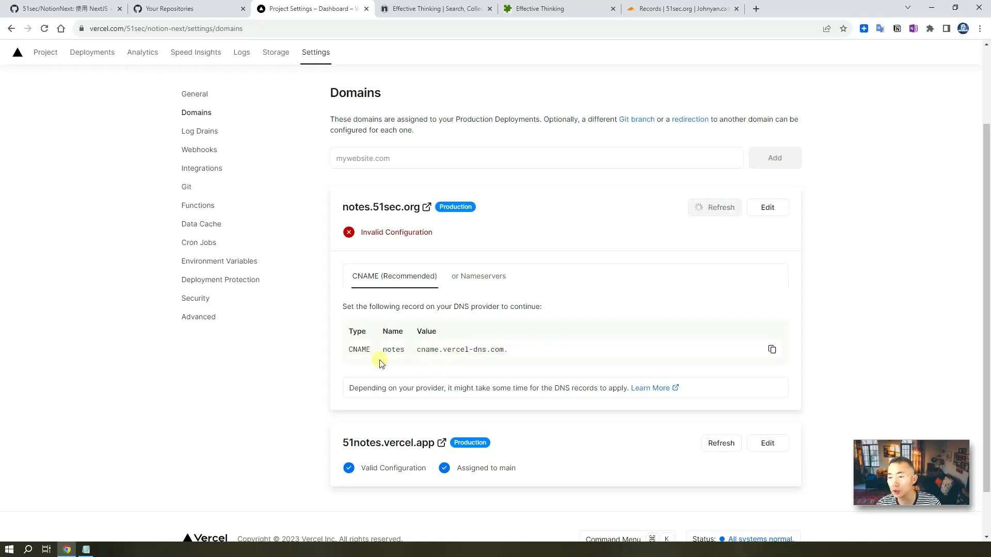
pyautogui.moveTo(365, 349); pyautogui.dragTo(511, 351)
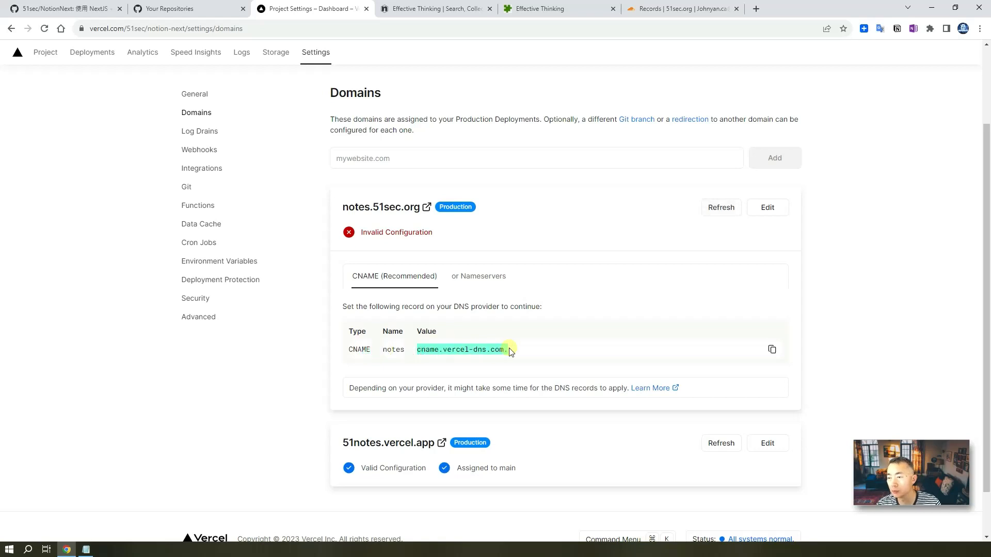
pyautogui.rightClick(511, 351)
pyautogui.click(559, 358)
pyautogui.click(772, 351)
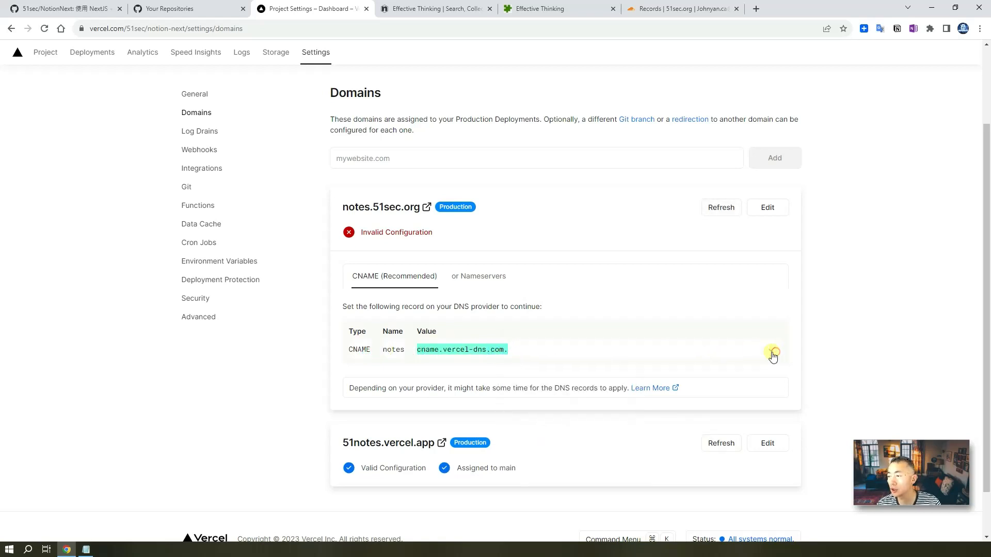
pyautogui.click(673, 12)
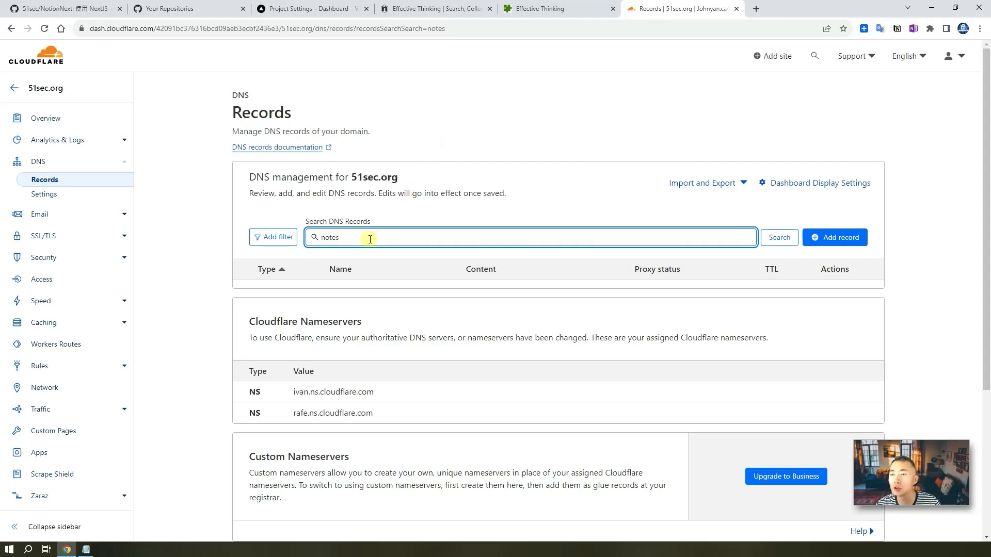
# - Save a Cloudflare CNAME record named notes targeting cname.vercel-dns.com
pyautogui.click(851, 237)
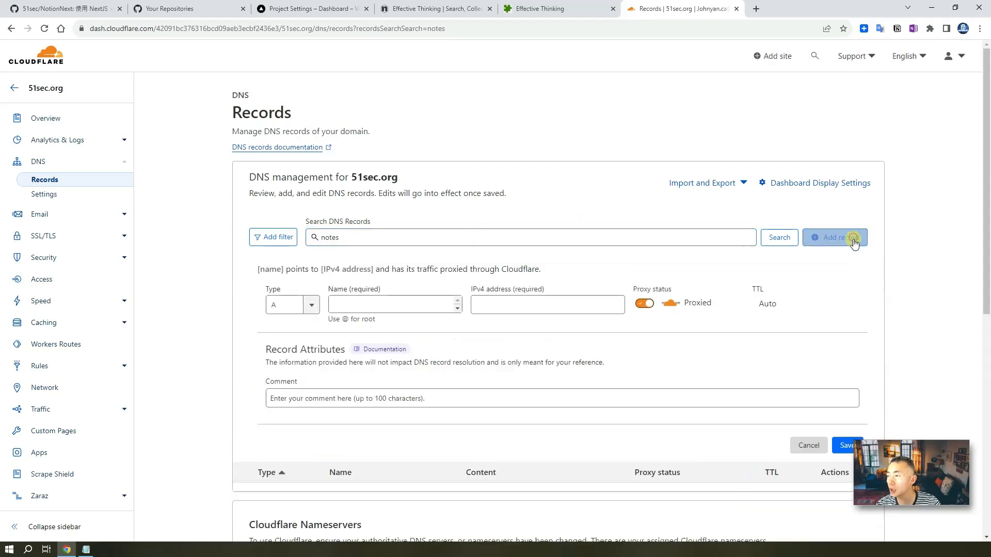
pyautogui.click(284, 305)
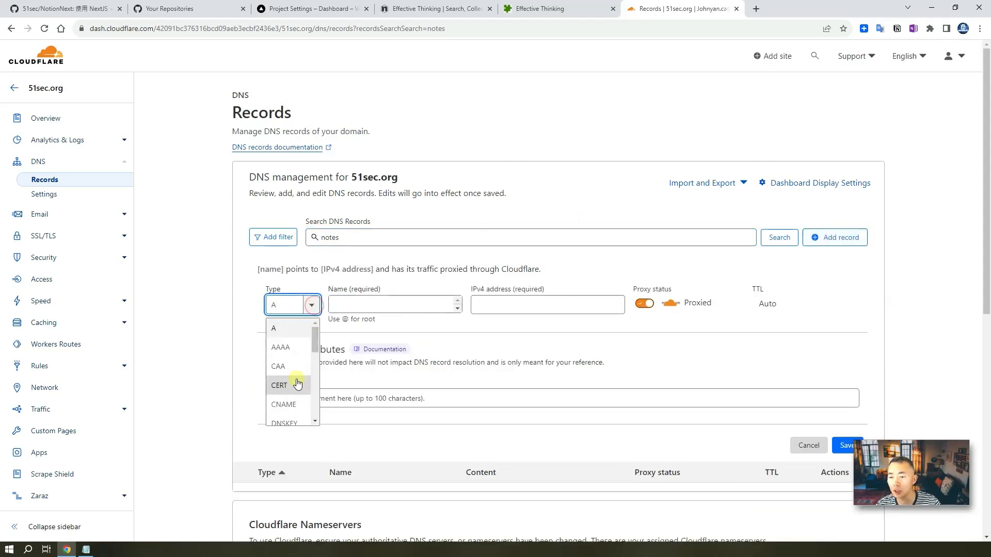
pyautogui.click(283, 404)
pyautogui.click(373, 309)
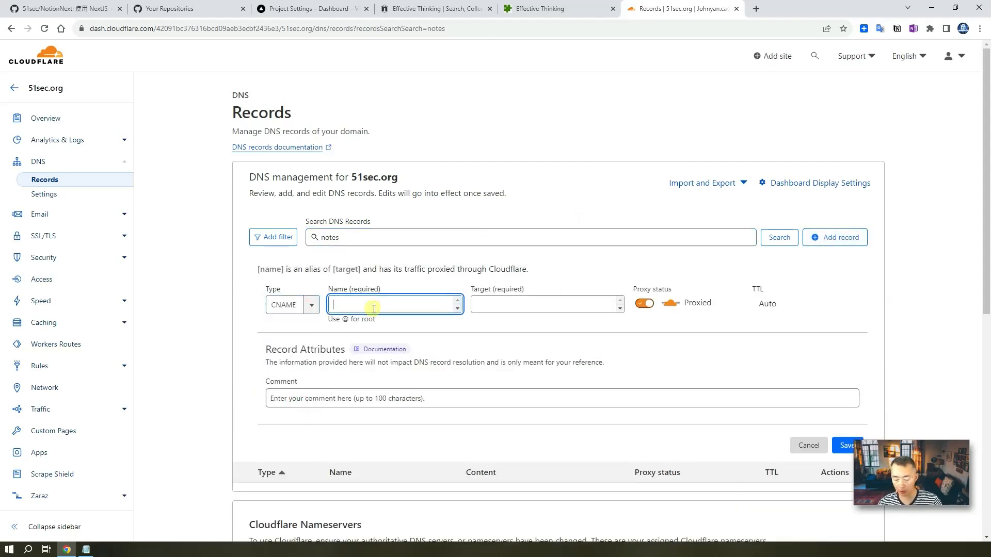
pyautogui.write('notes')
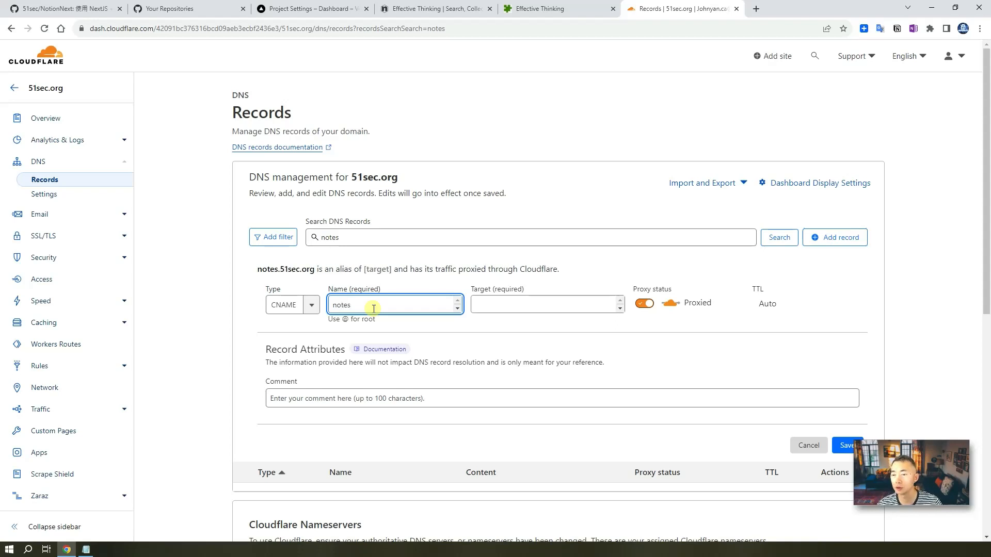
pyautogui.click(496, 307)
pyautogui.hotkey('ctrl', 'v')
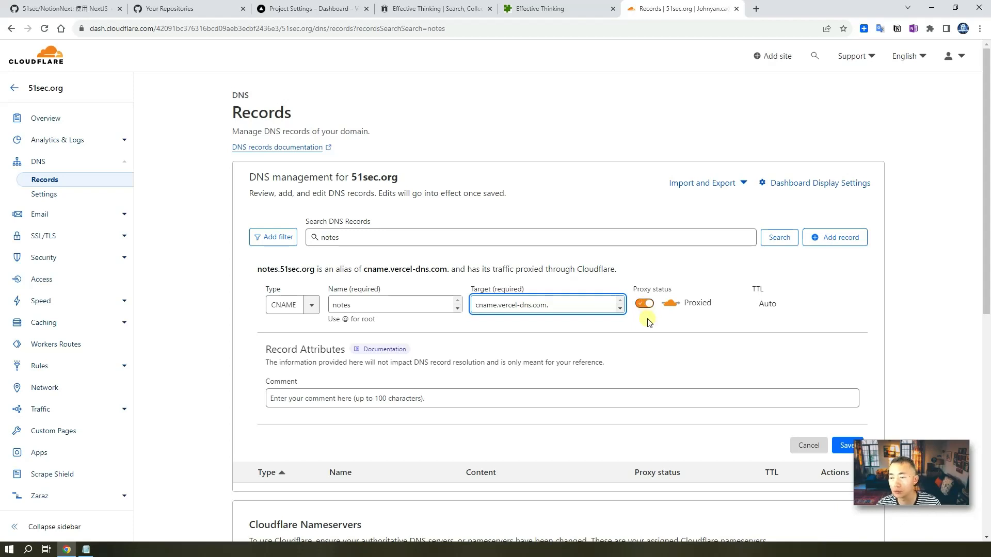
pyautogui.scroll(-1, 645, 325)
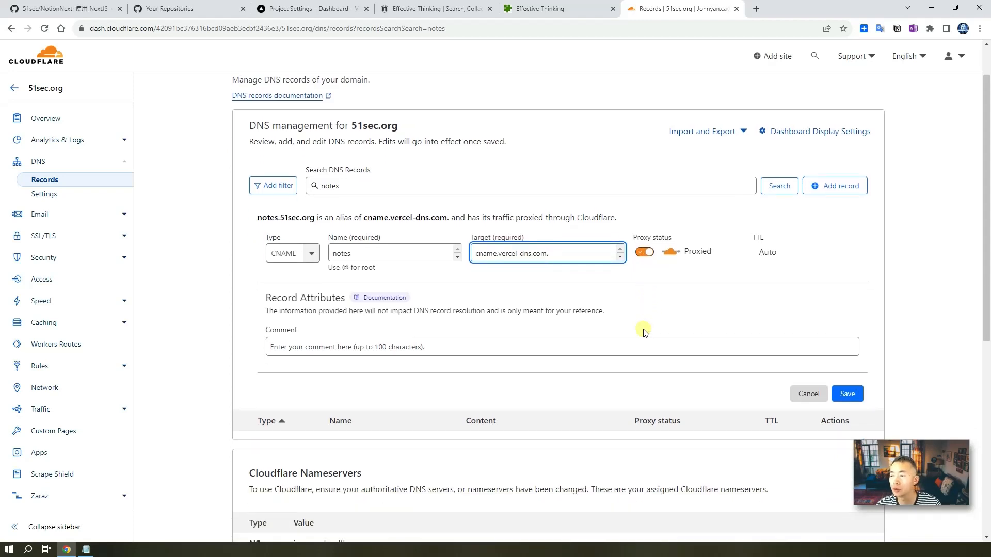
pyautogui.click(847, 393)
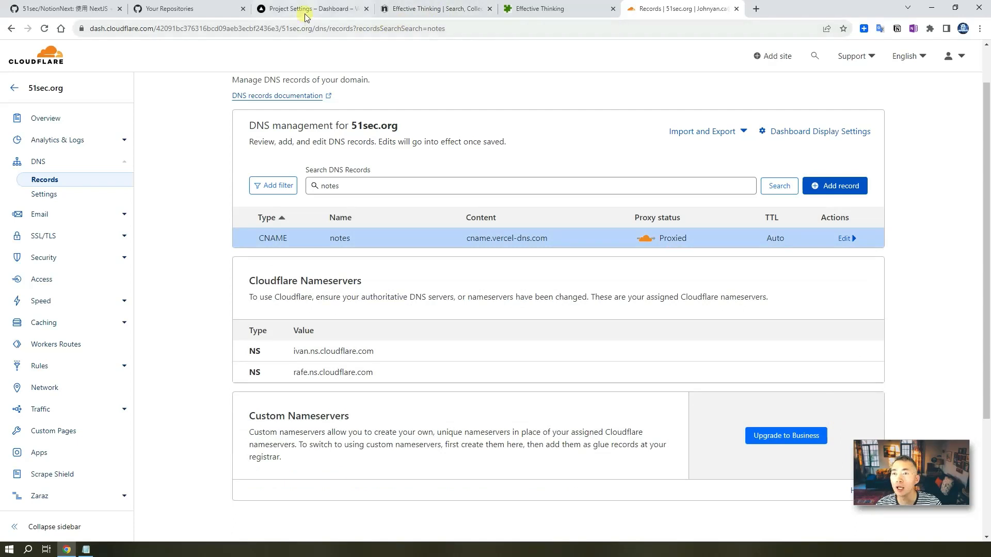
pyautogui.click(328, 9)
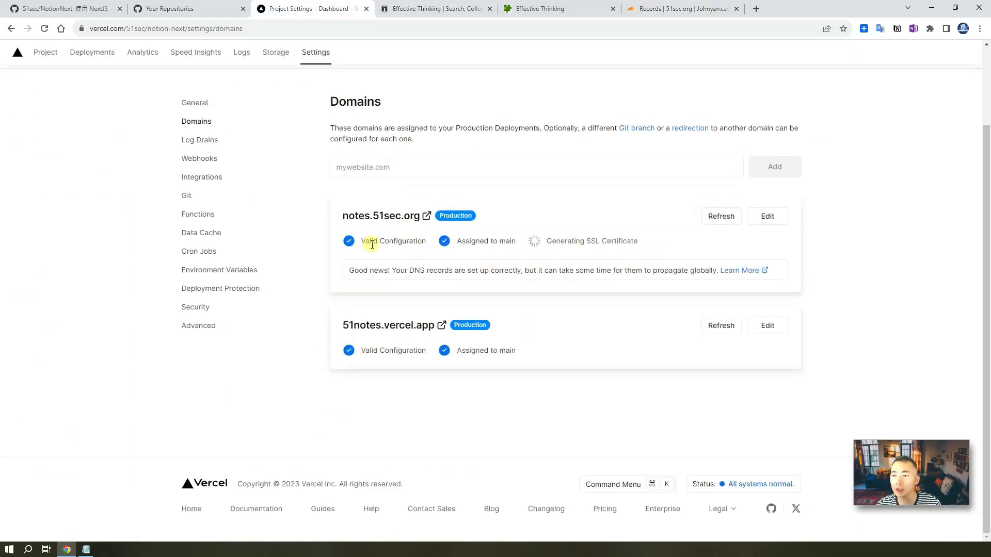
# - Open notes.51sec.org from the domain card, hit the 526 invalid SSL error, and return to Vercel
pyautogui.click(393, 215)
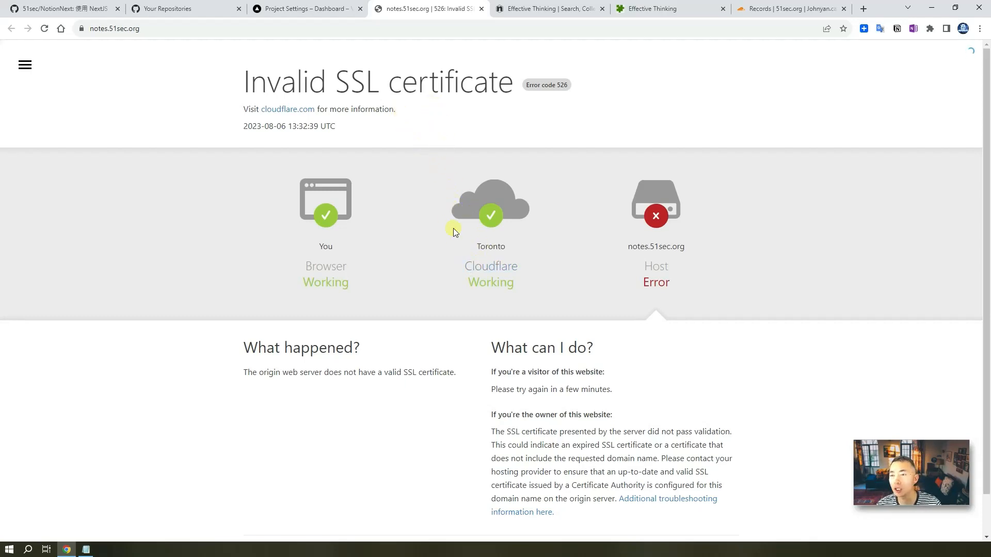
pyautogui.click(310, 15)
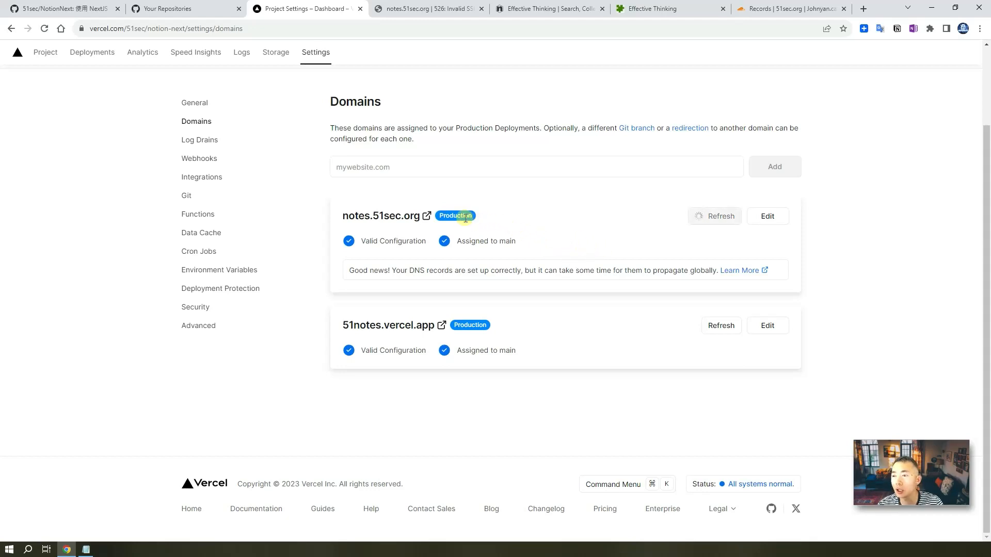
# - Load notes.51sec.org, confirm its secure connection in the site info, then return to Effective Thinking in Notion
pyautogui.click(426, 216)
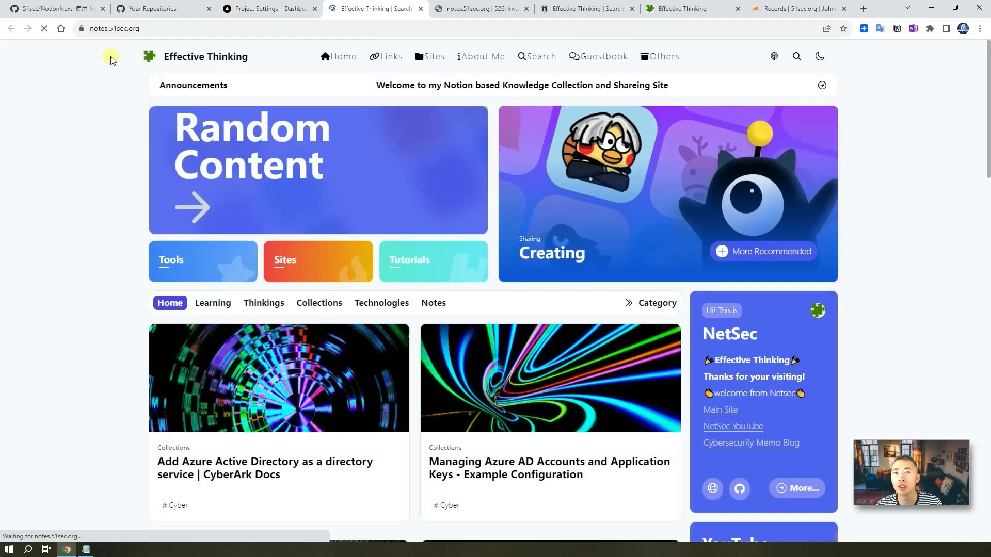
pyautogui.click(81, 28)
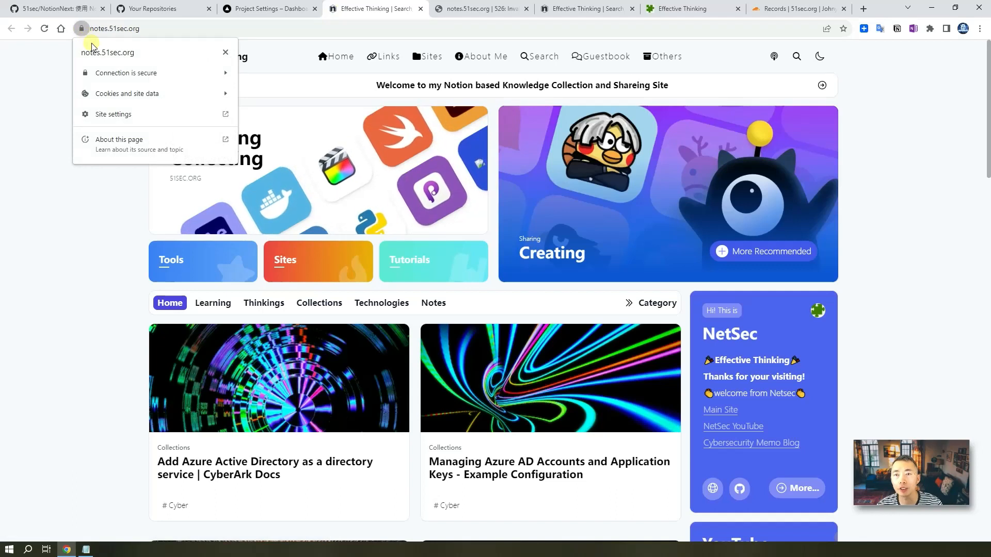
pyautogui.click(91, 202)
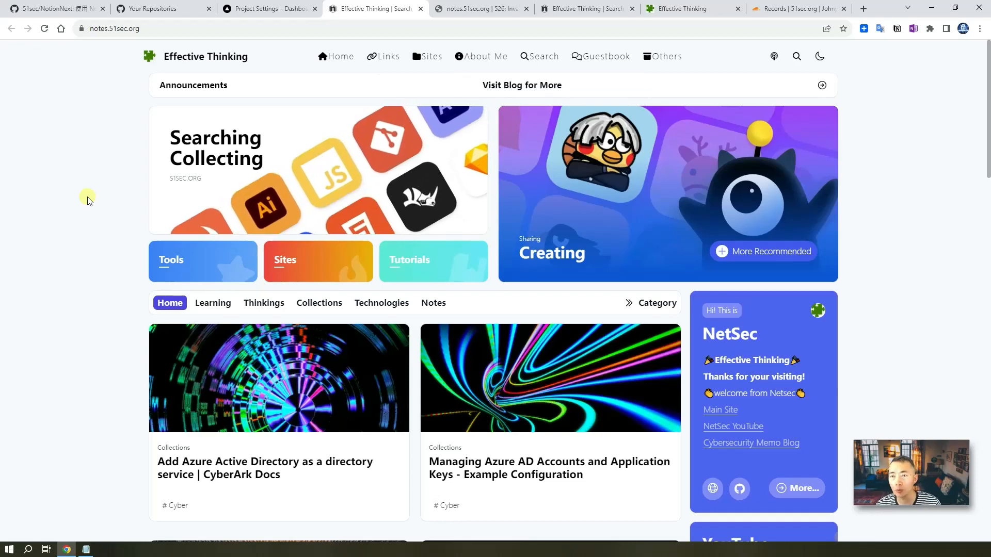
pyautogui.click(682, 9)
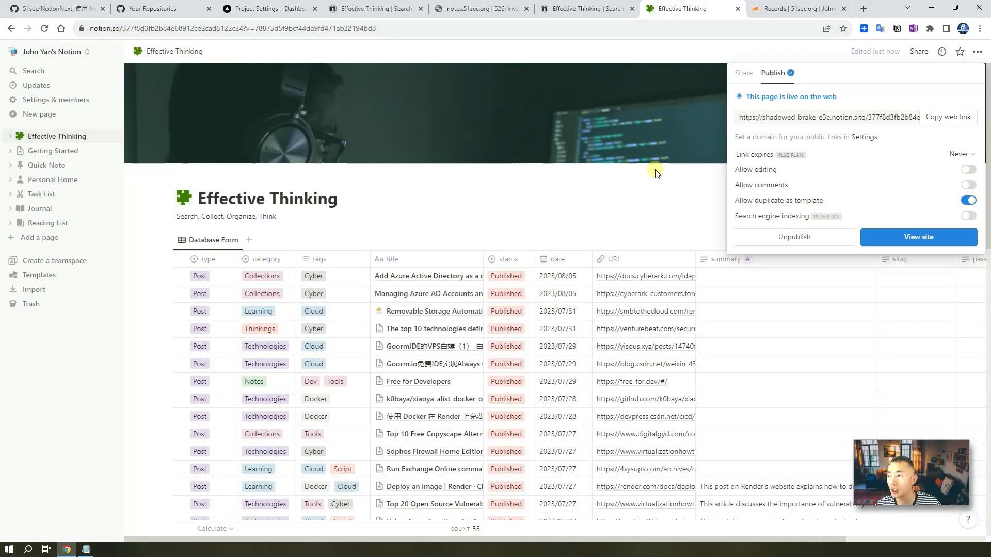
# - Create a new page in Effective Thinking from the Article Template
pyautogui.click(698, 196)
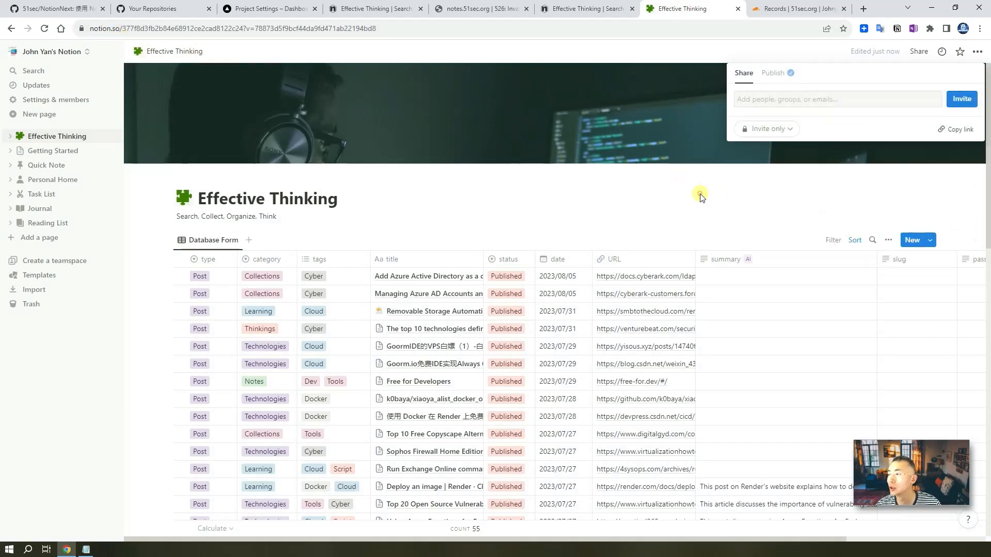
pyautogui.click(926, 242)
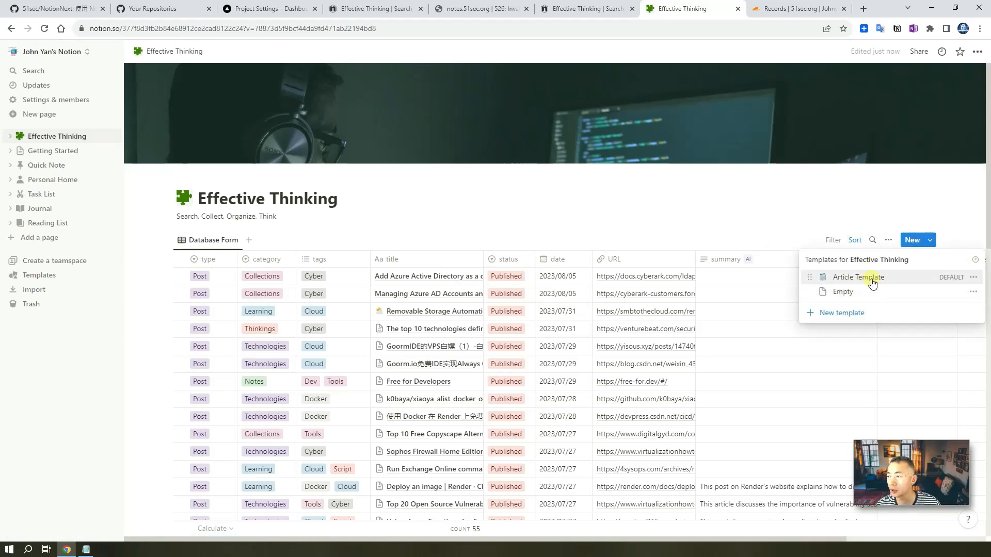
pyautogui.click(871, 281)
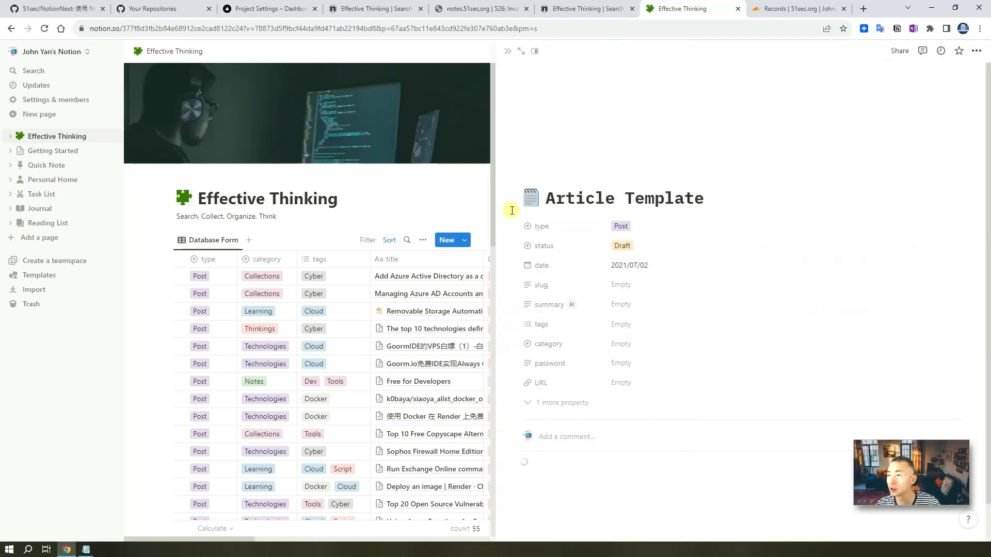
pyautogui.scroll(-2, 631, 410)
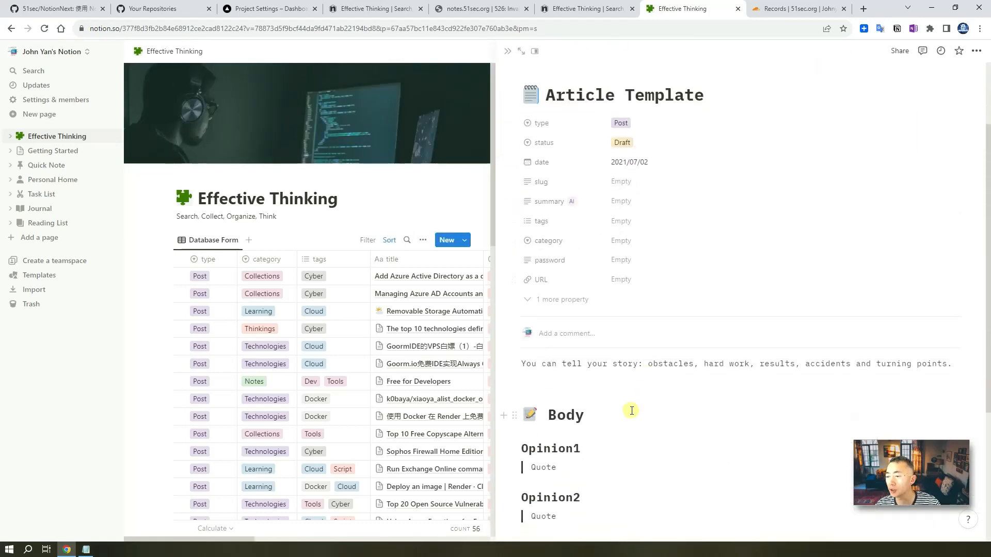
pyautogui.scroll(-4, 622, 402)
pyautogui.scroll(8, 624, 400)
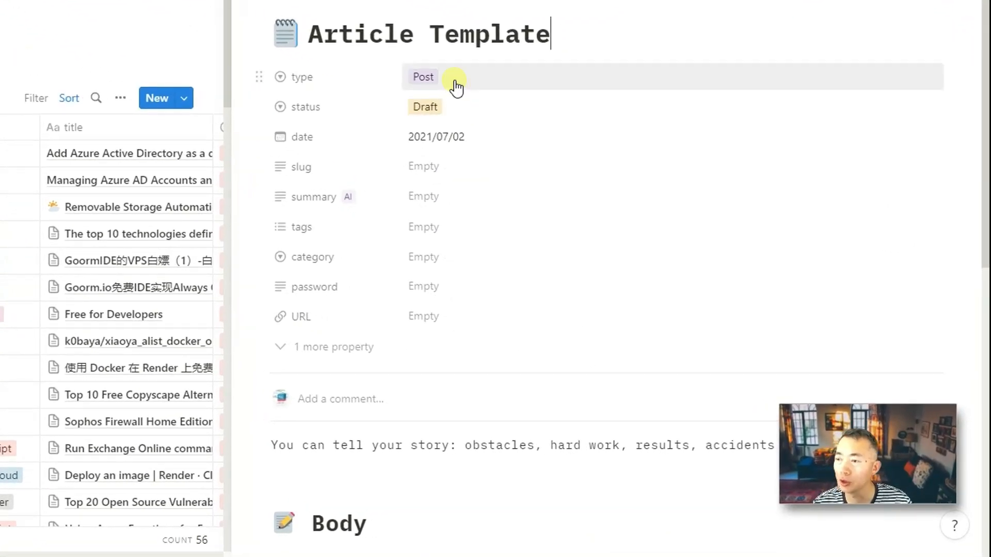
# - Keep the page's type as Post, set status to Published and category to Collections
pyautogui.click(458, 91)
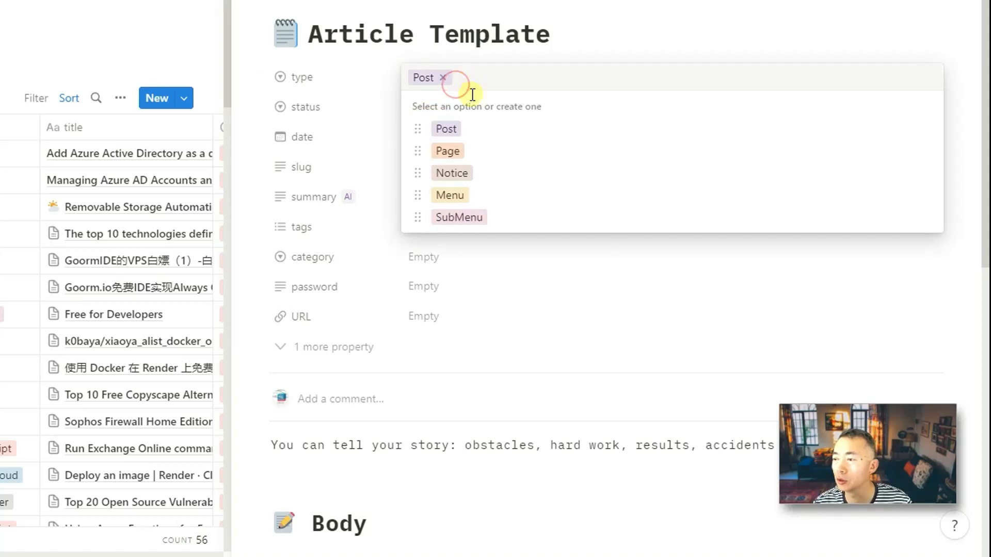
pyautogui.click(555, 35)
pyautogui.click(462, 109)
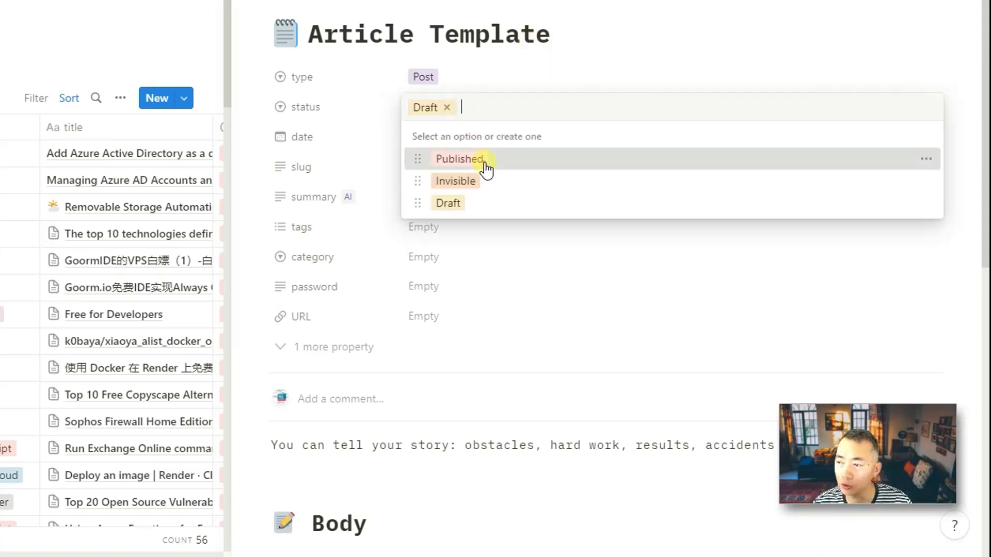
pyautogui.click(487, 166)
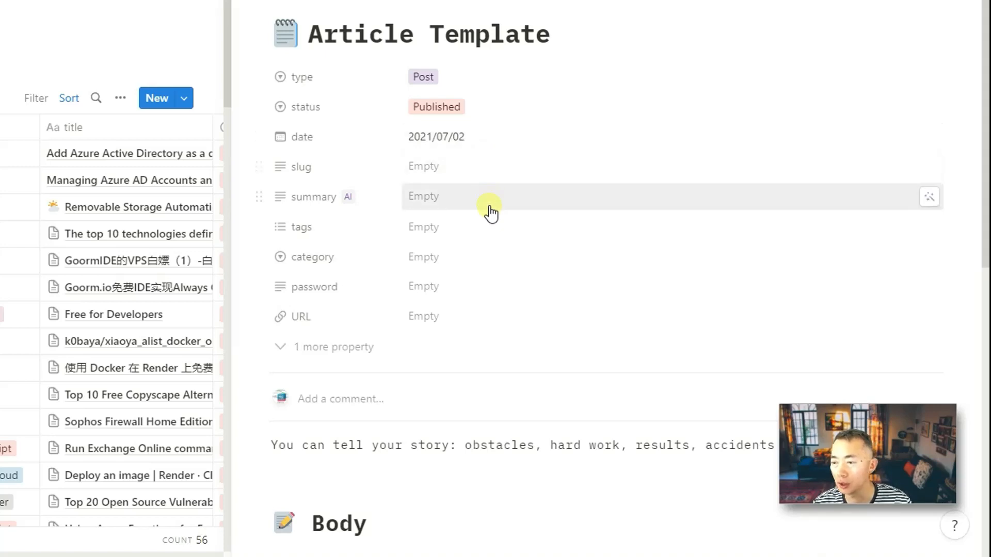
pyautogui.click(486, 260)
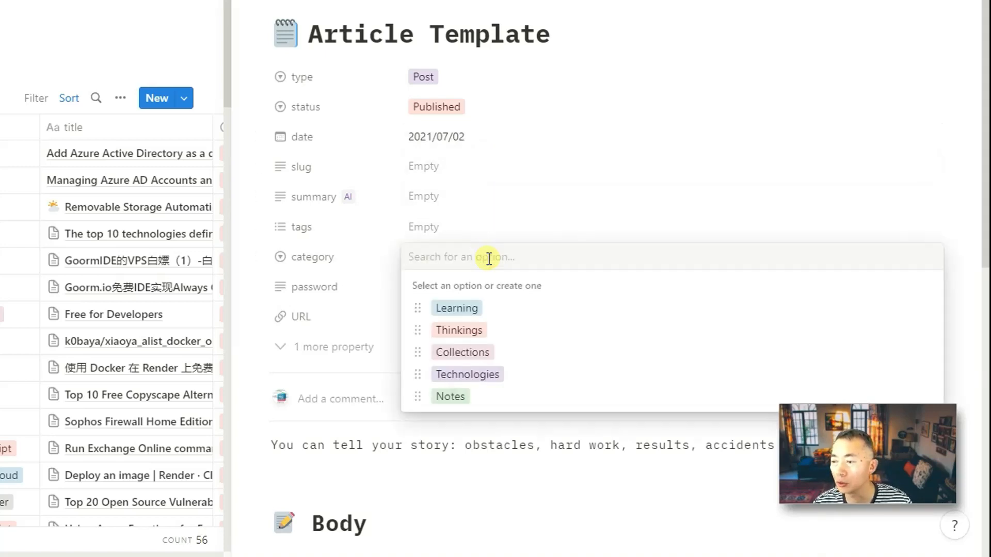
pyautogui.click(537, 357)
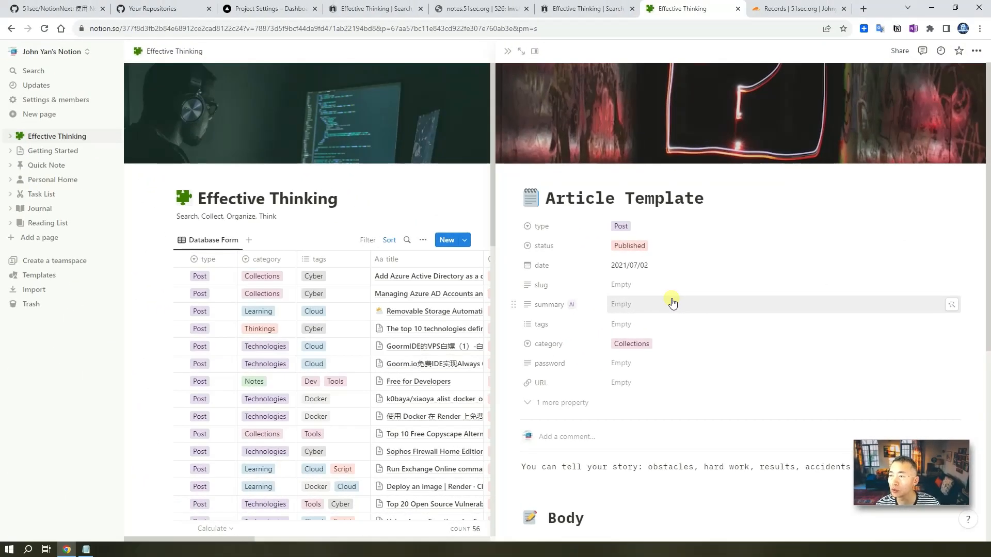
# - Set an Unsplash cover from a 'Template' search showing hands sketching beside a laptop, then select 'Template' in the title
pyautogui.moveTo(835, 131)
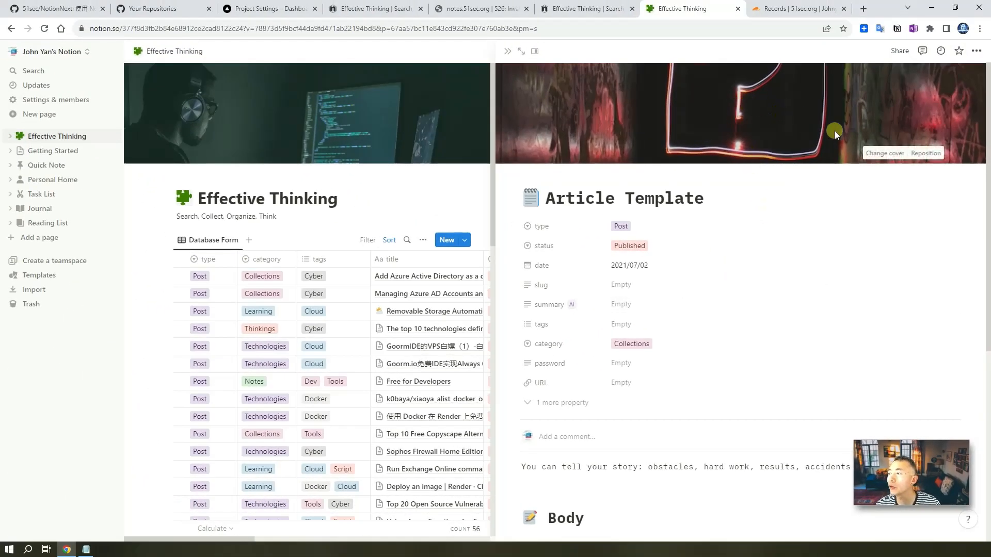
pyautogui.click(884, 154)
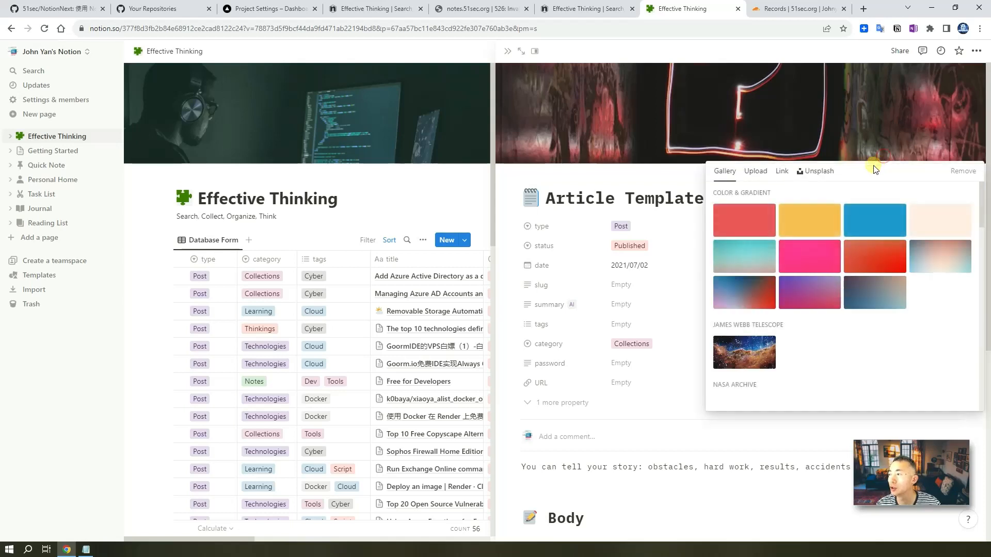
pyautogui.click(814, 173)
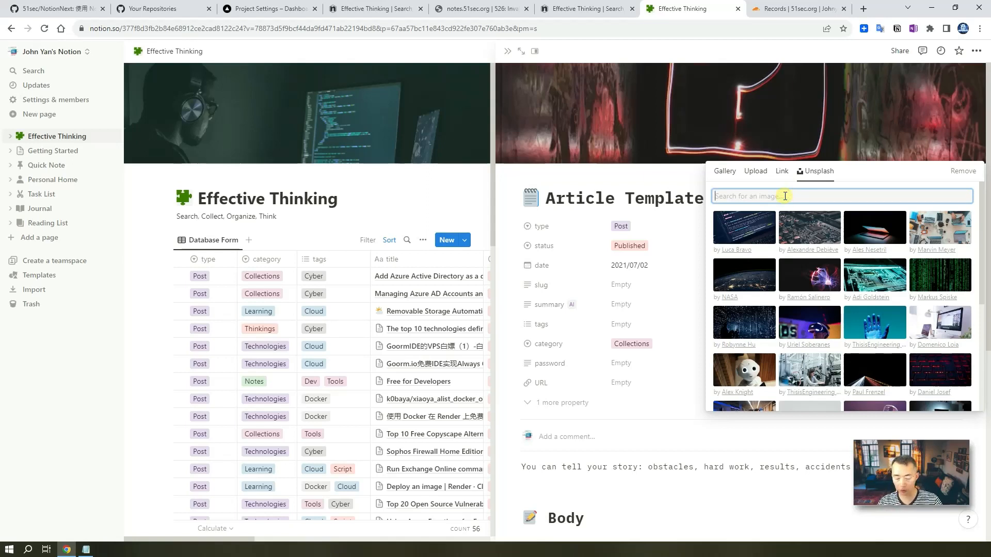
pyautogui.write('Tem')
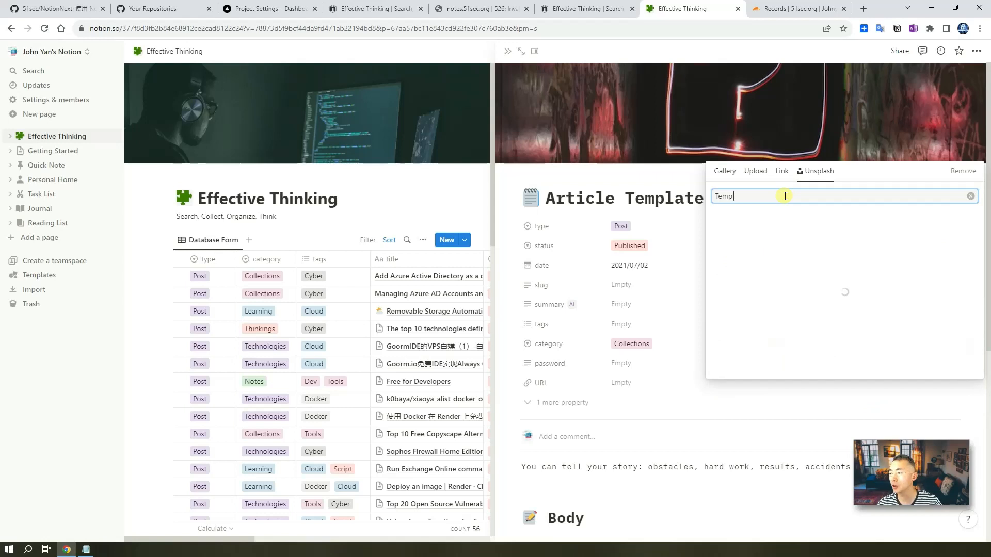
pyautogui.write('plate')
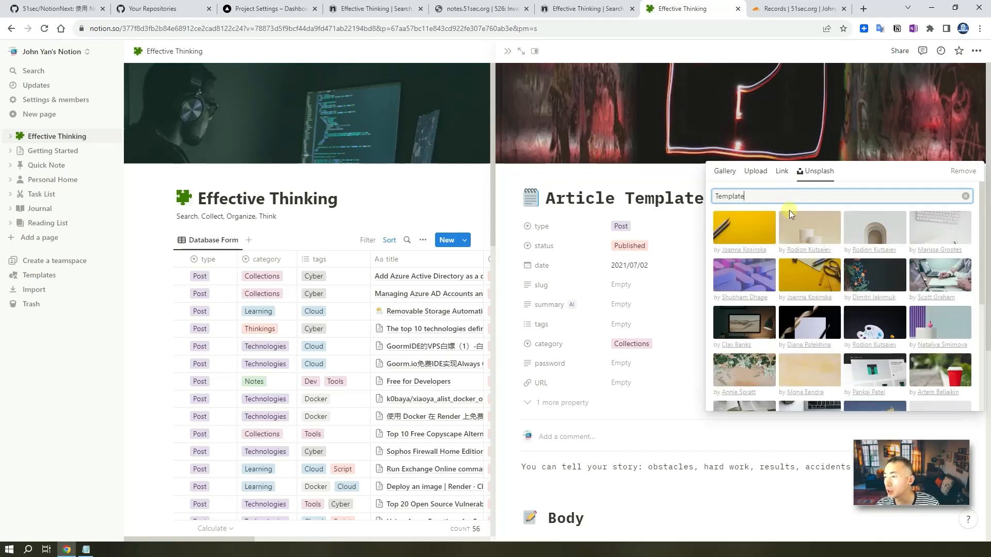
pyautogui.click(750, 274)
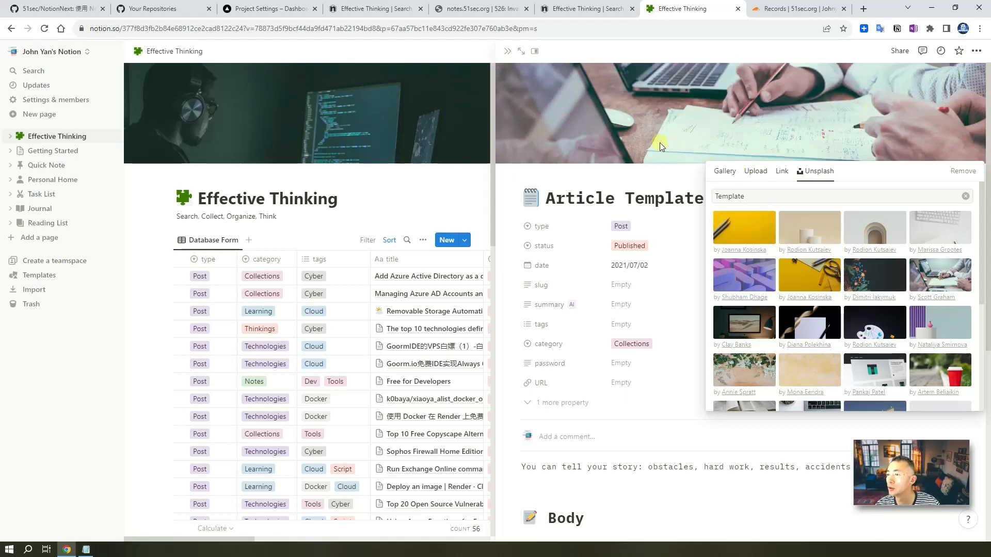
pyautogui.click(669, 175)
pyautogui.moveTo(746, 201); pyautogui.dragTo(627, 198)
# - Retitle the page 'Article 1 from Template', date it 2023/08/06, and close the side peek
pyautogui.write('1 ')
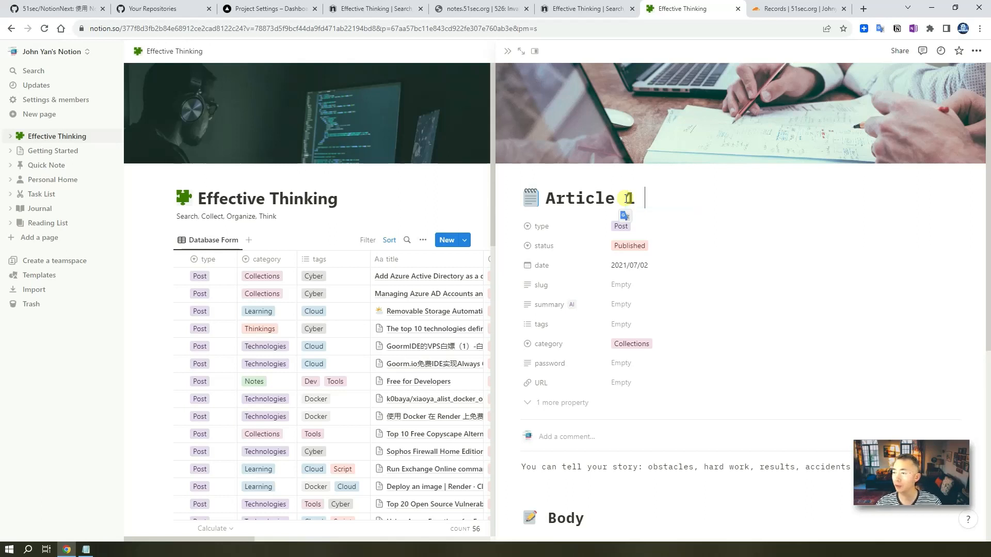
pyautogui.write('from T')
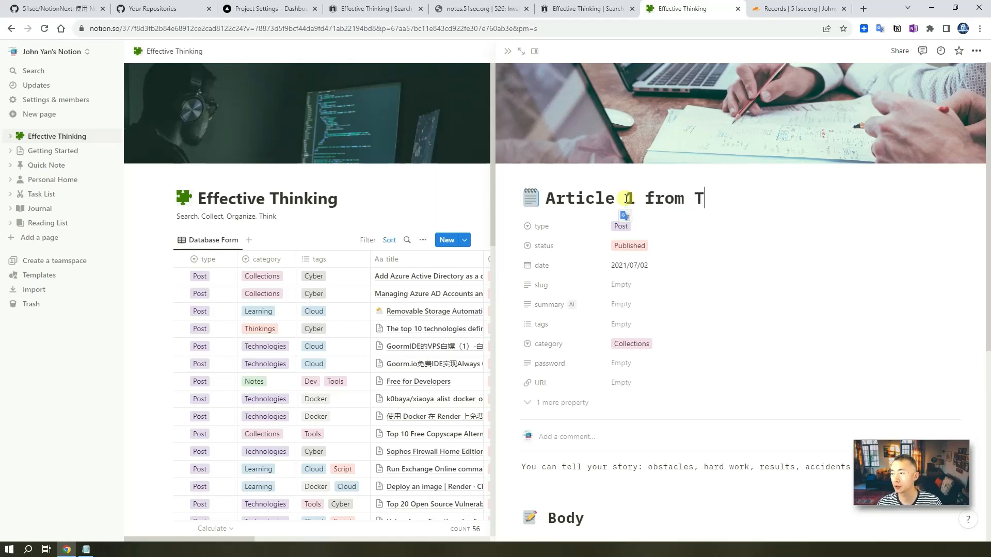
pyautogui.write('emplate')
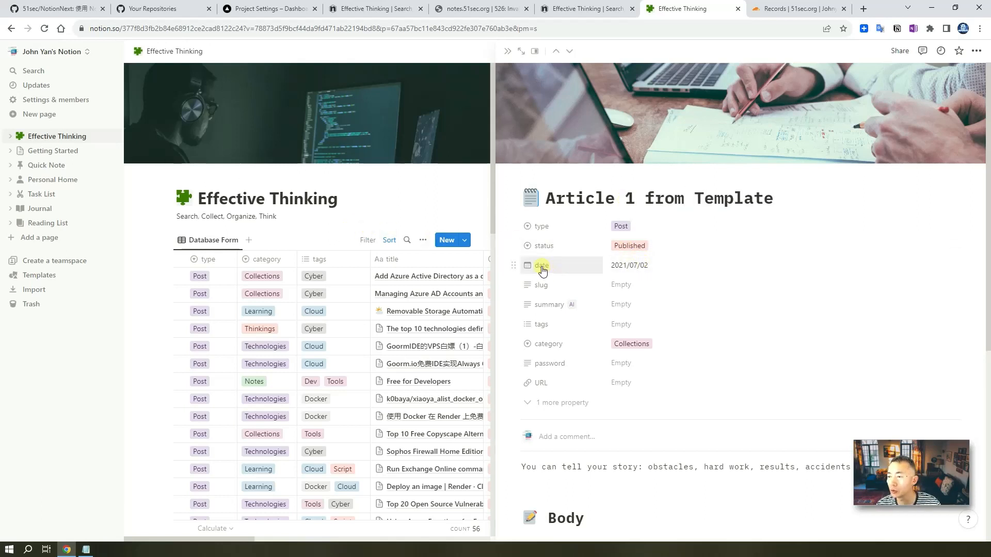
pyautogui.click(640, 265)
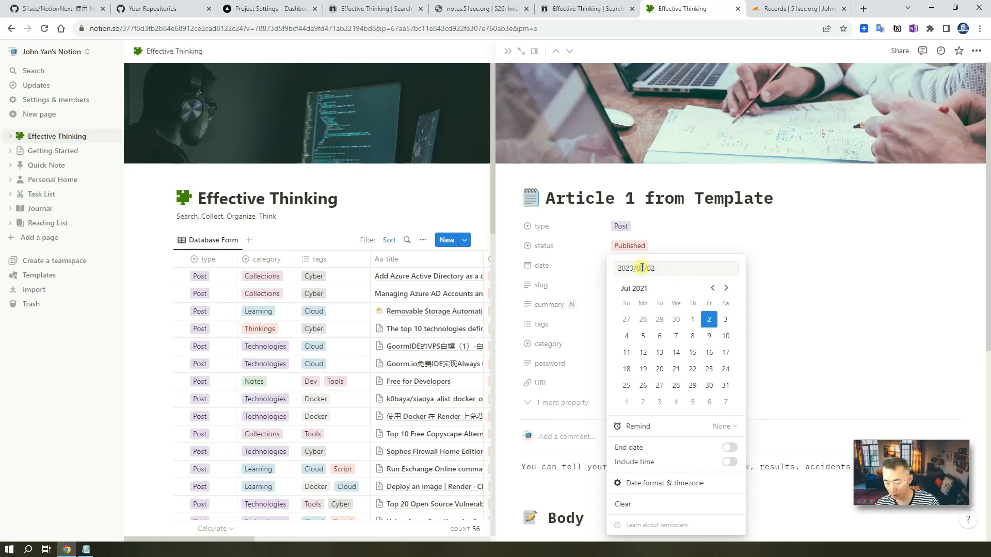
pyautogui.click(863, 271)
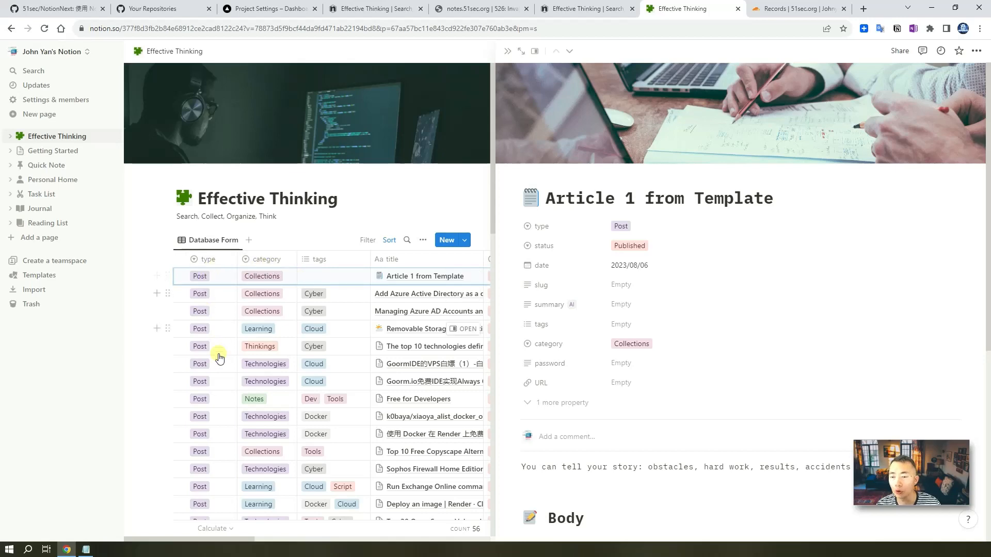
pyautogui.click(508, 51)
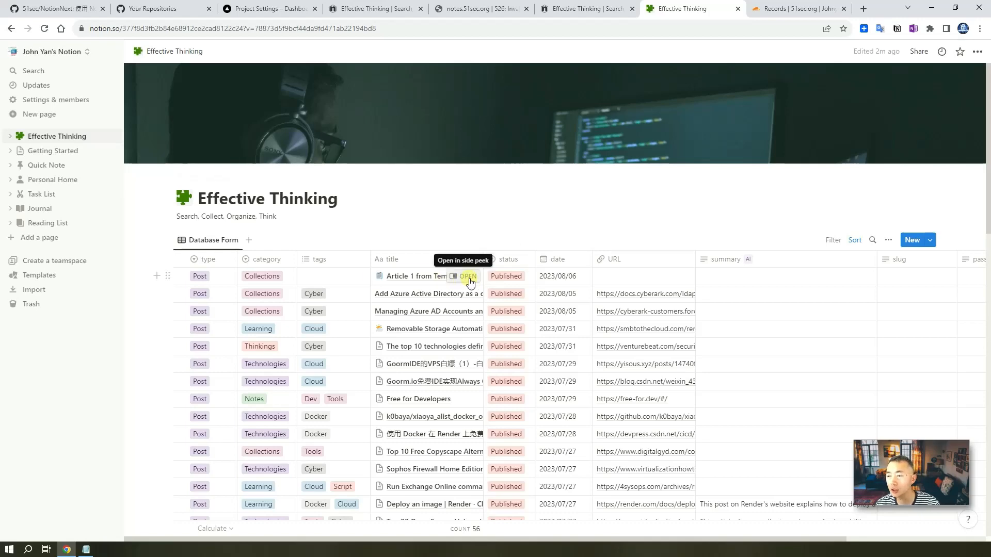
pyautogui.click(468, 276)
pyautogui.scroll(-6, 725, 260)
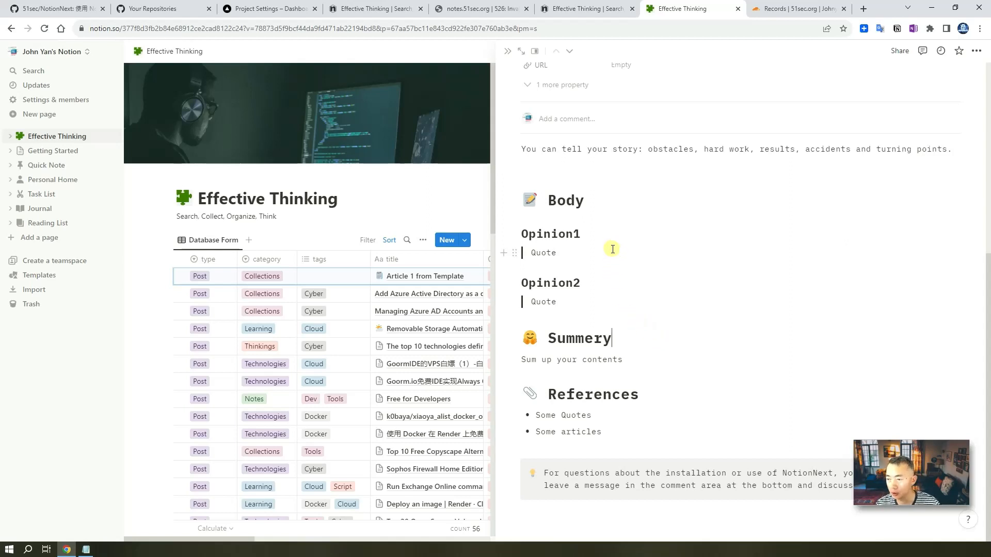
pyautogui.click(468, 186)
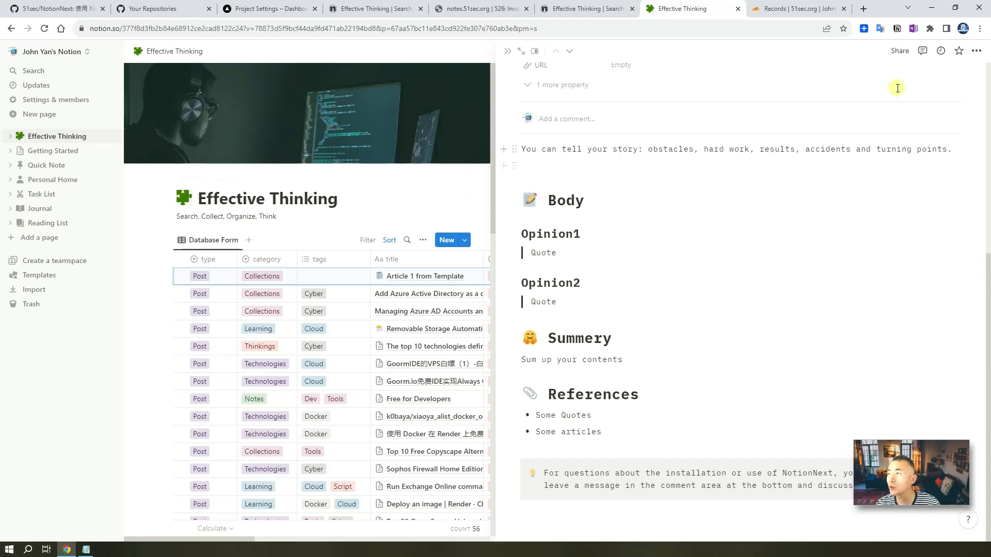
pyautogui.click(508, 51)
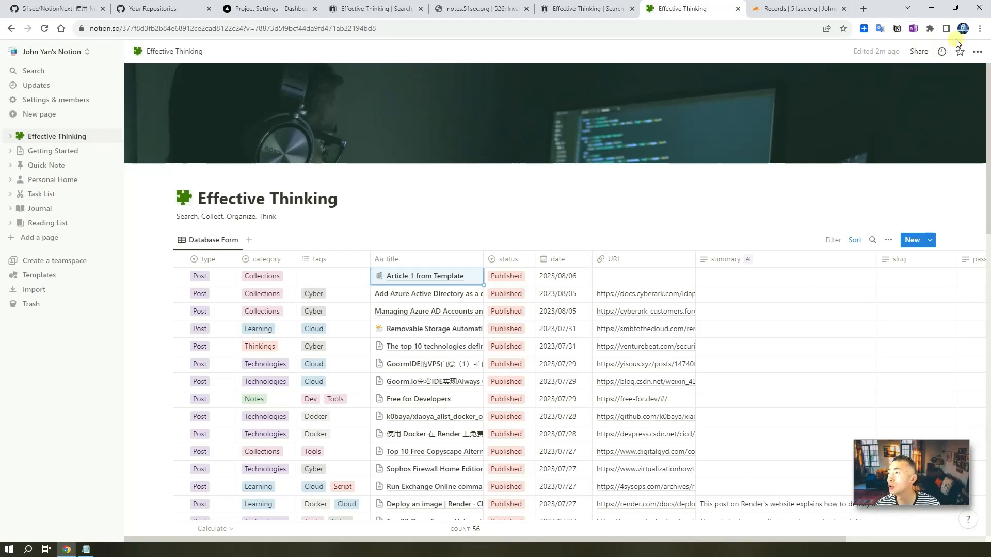
# - Open the Chrome Web Store from Extensions, search 'notion', and open the Notion Web Clipper listing
pyautogui.click(980, 29)
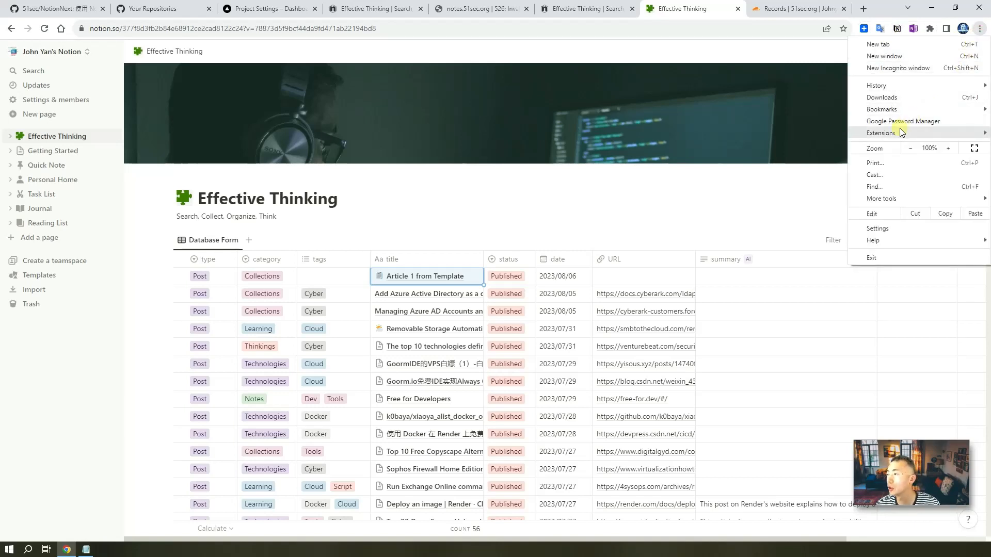
pyautogui.moveTo(881, 134)
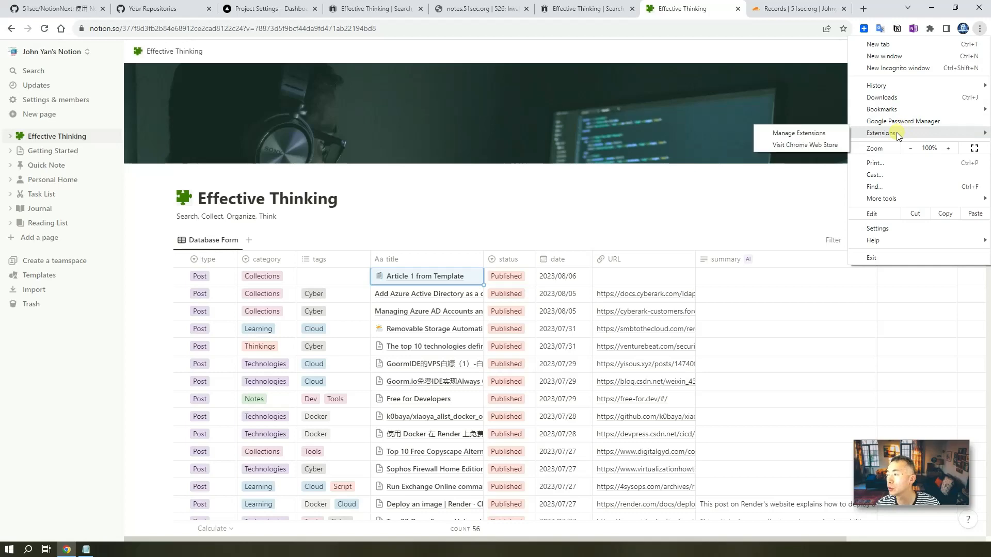
pyautogui.click(789, 149)
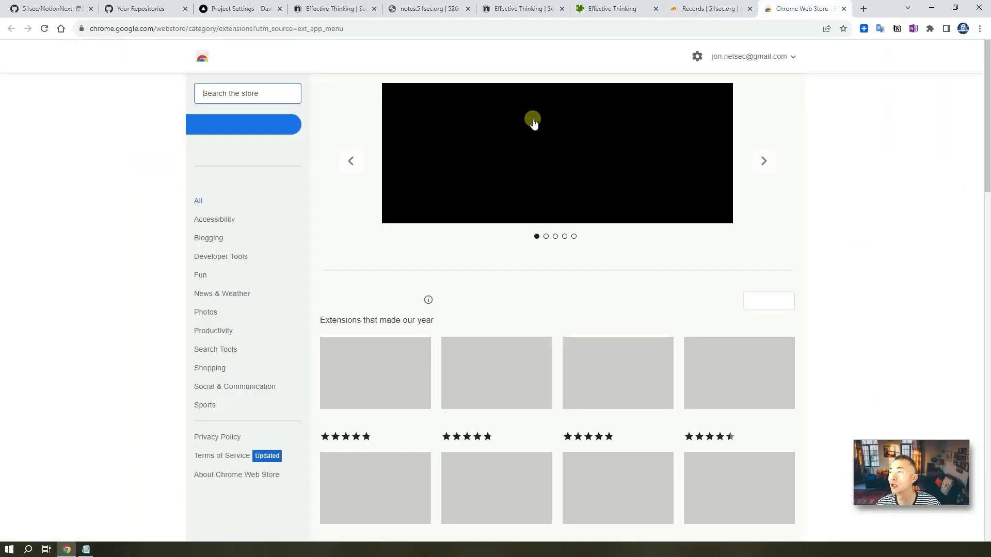
pyautogui.click(236, 94)
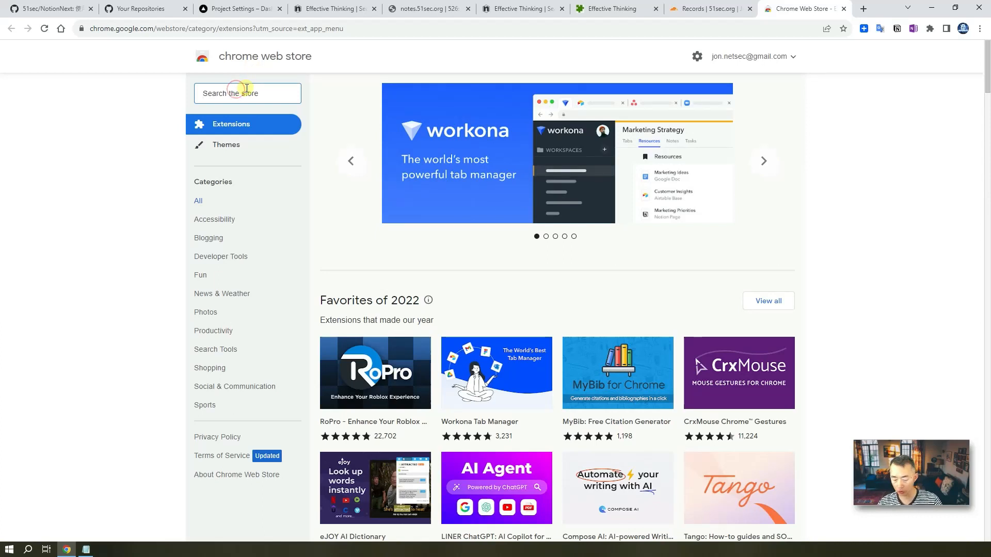
pyautogui.write('notion')
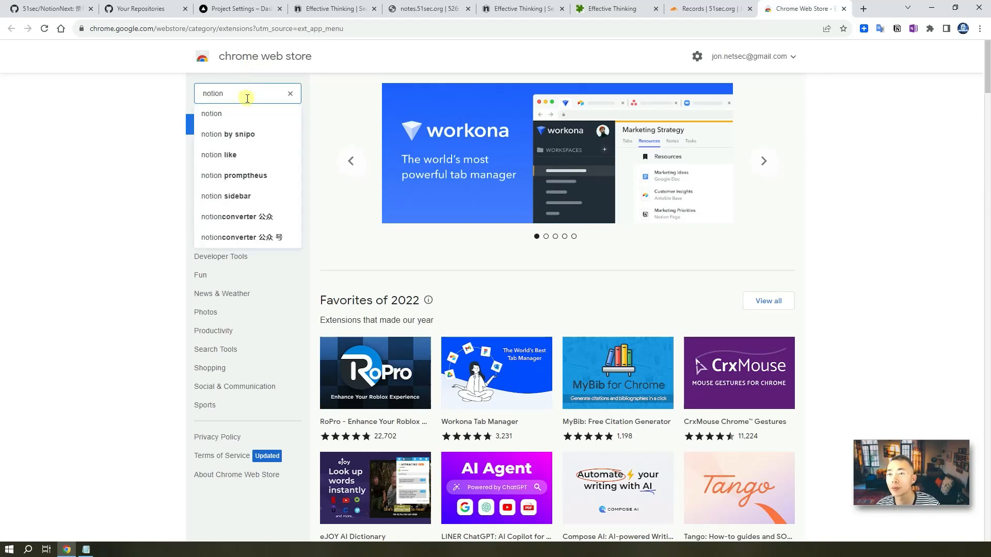
pyautogui.press('Return')
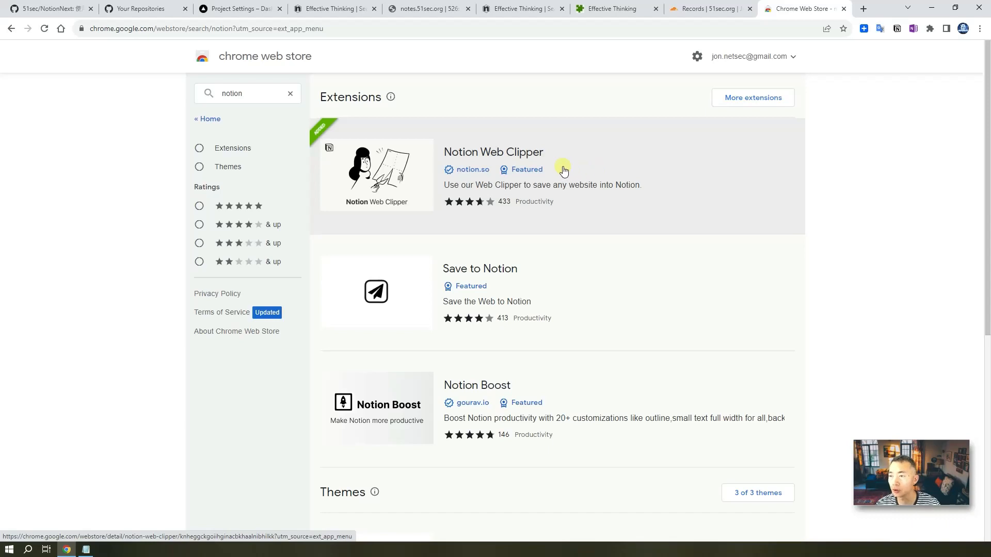
pyautogui.click(515, 154)
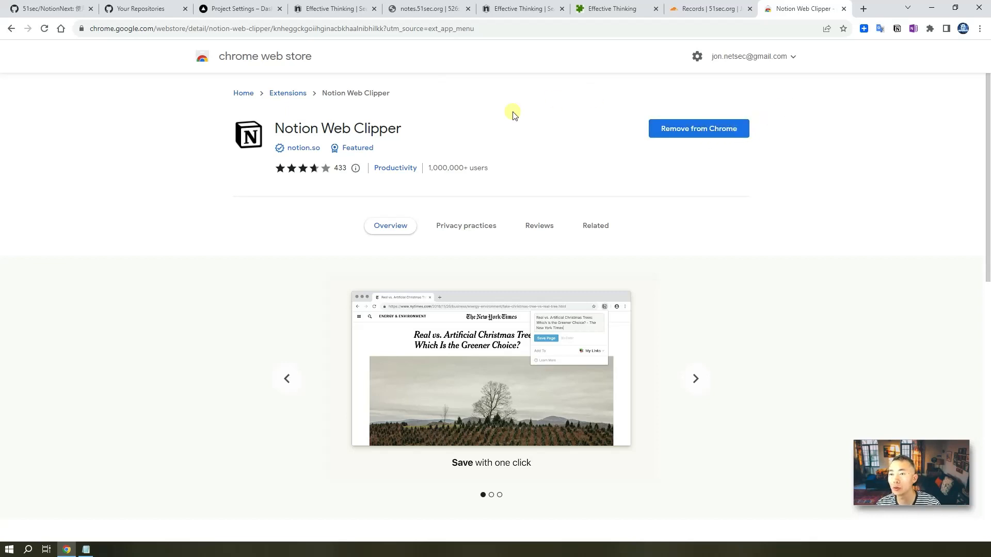
# - Clip the Web Store page into the Effective Thinking database and open the saved clip in Notion
pyautogui.click(898, 29)
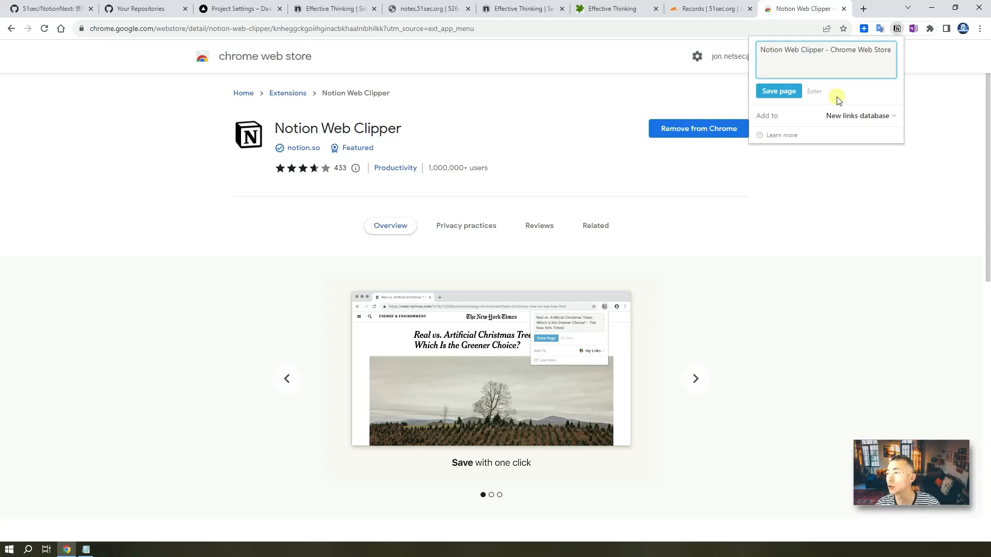
pyautogui.click(890, 118)
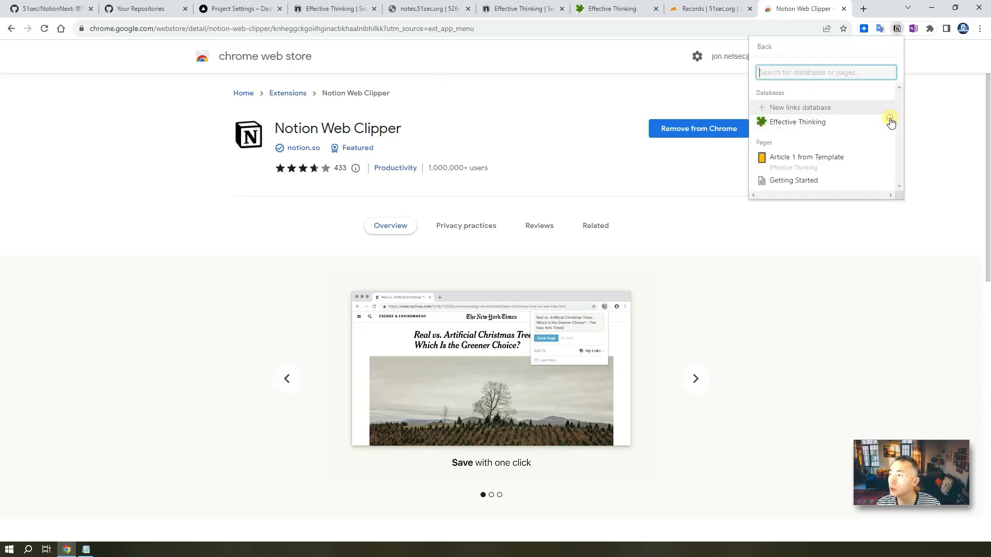
pyautogui.click(806, 123)
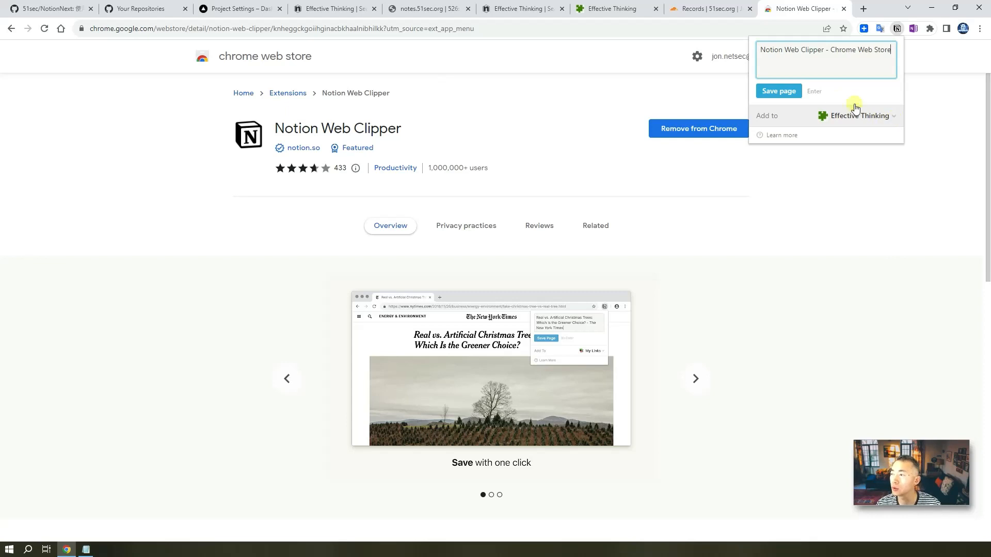
pyautogui.click(778, 92)
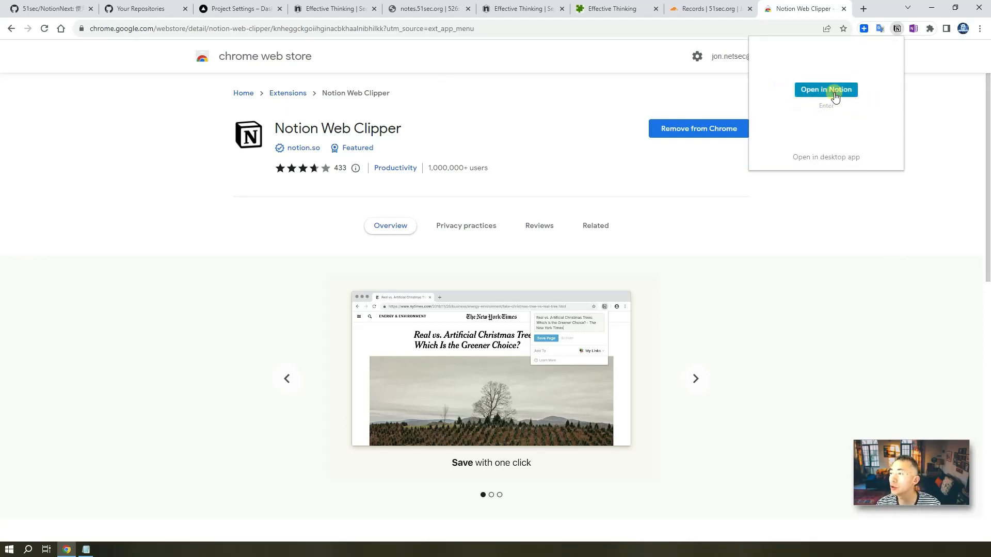
pyautogui.click(835, 97)
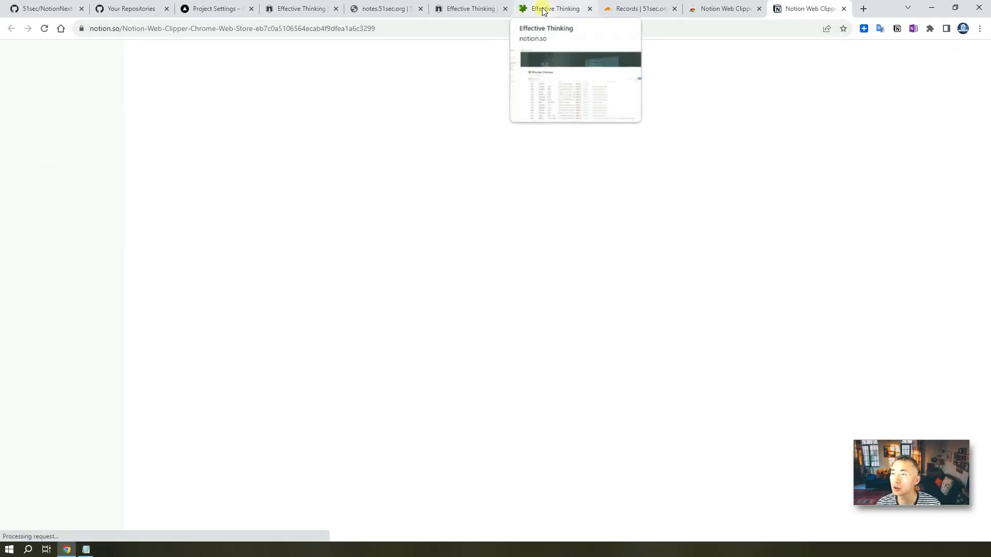
# - Scroll the Effective Thinking table to its last row, the clipped 'Notion Web Clipper - Chrome Web Store' entry
pyautogui.click(543, 10)
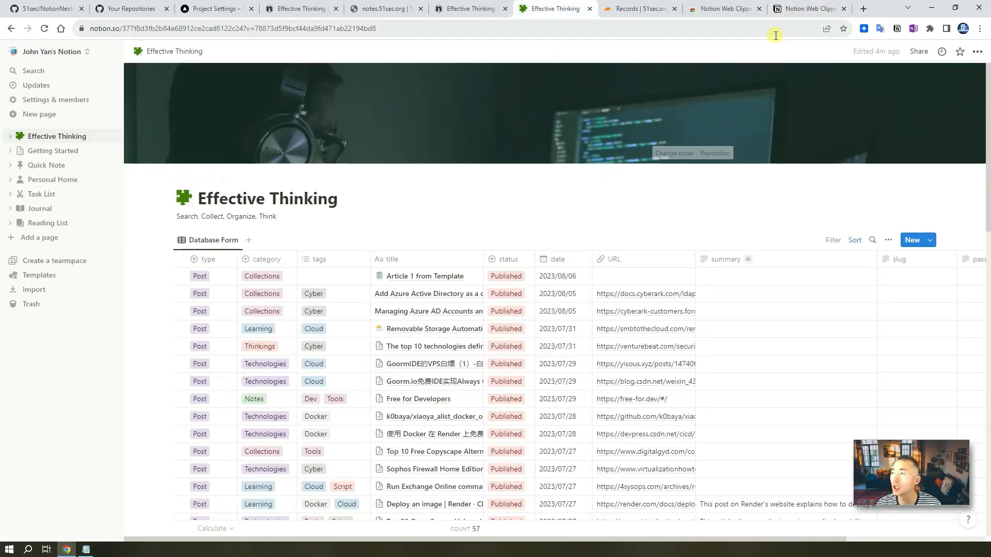
pyautogui.scroll(-15, 588, 340)
pyautogui.scroll(-3, 614, 346)
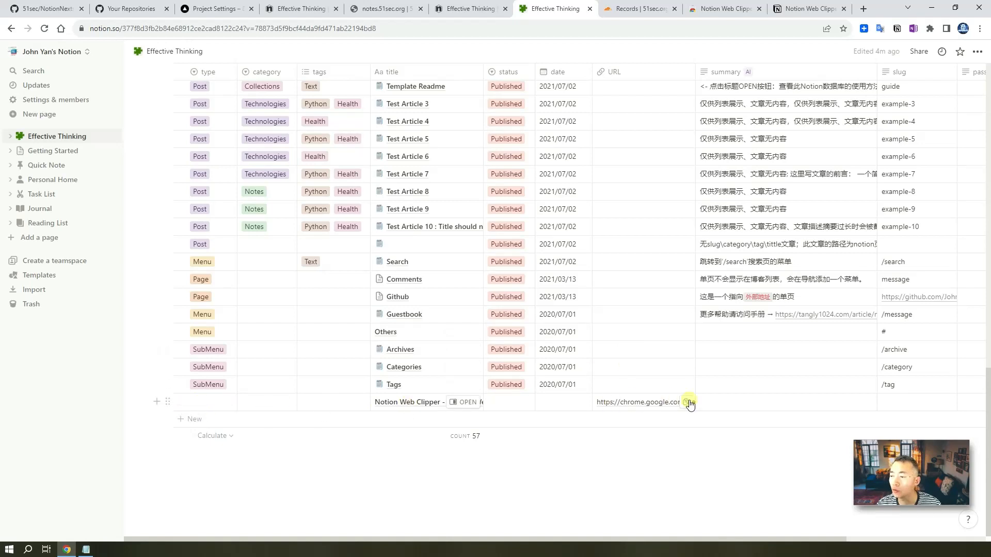
pyautogui.click(797, 14)
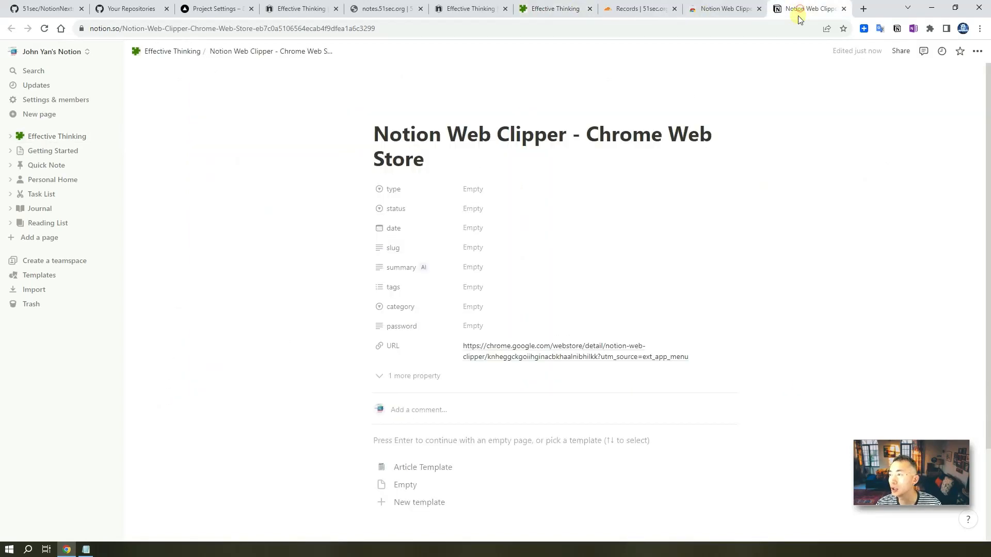
pyautogui.click(476, 13)
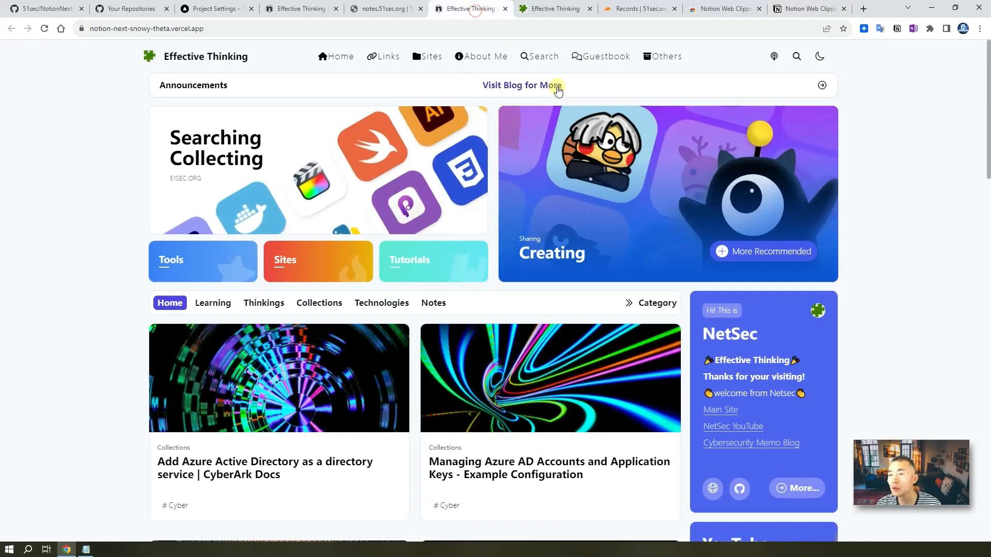
pyautogui.click(555, 9)
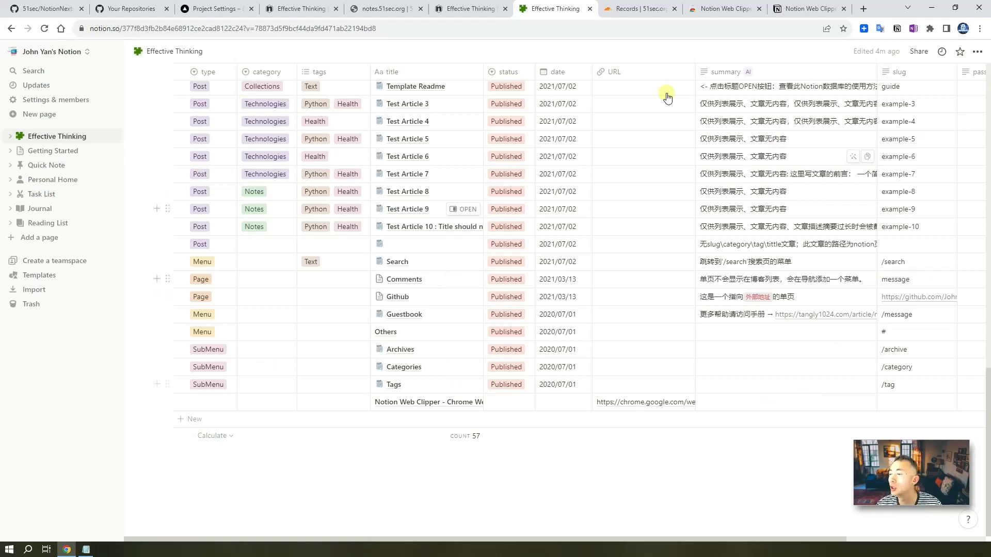
# - Make the clipped row a Published Post under Collections tagged Thoughts, then open it in side preview
pyautogui.click(225, 405)
pyautogui.click(225, 404)
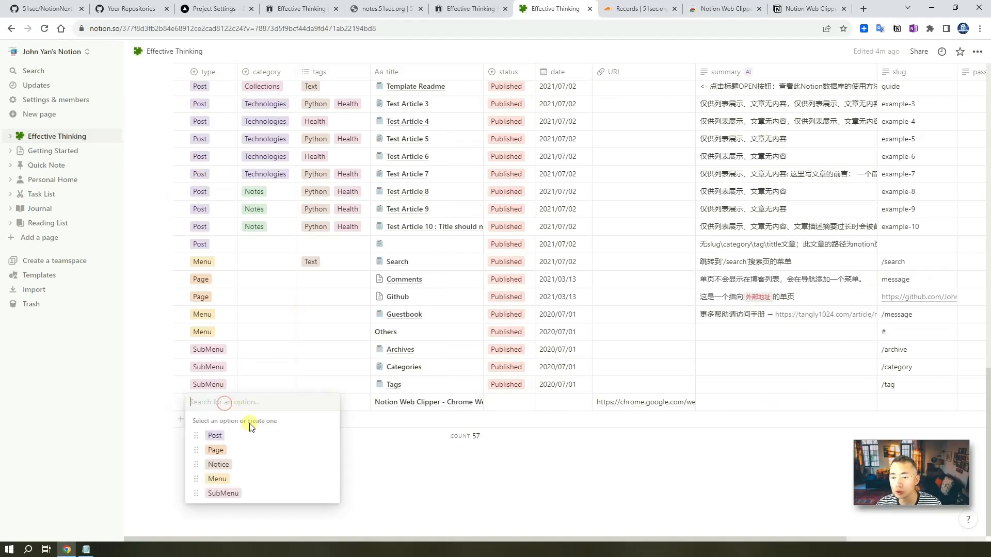
pyautogui.click(258, 435)
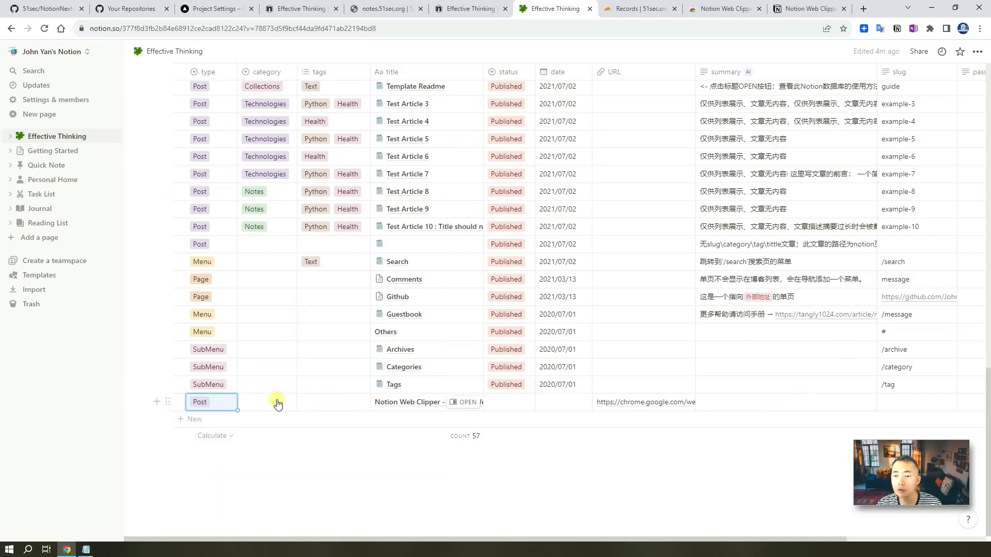
pyautogui.click(277, 405)
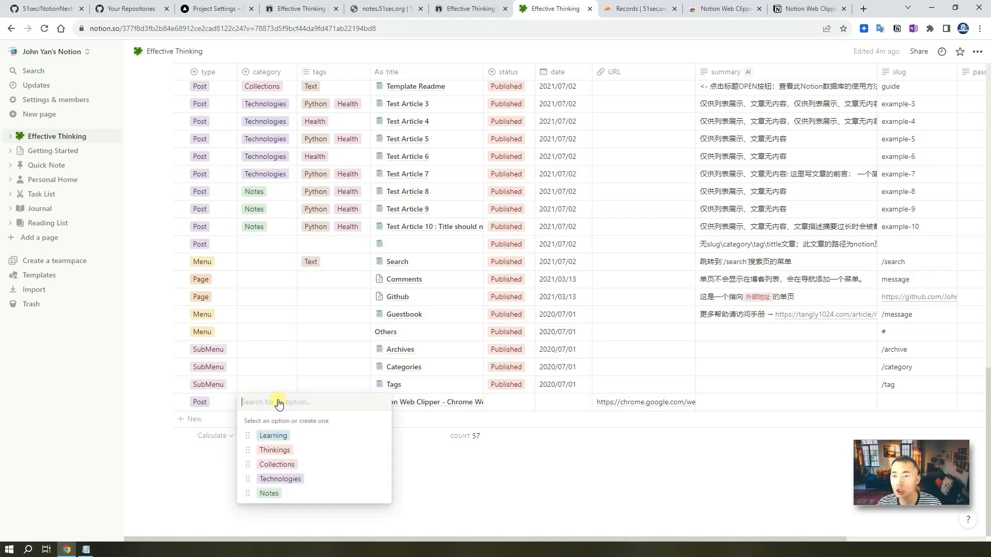
pyautogui.click(297, 464)
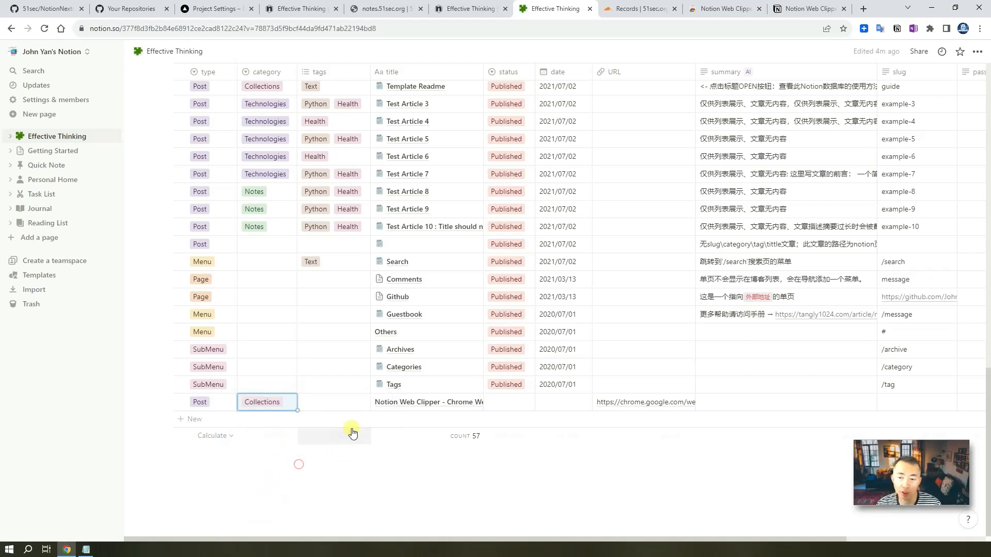
pyautogui.click(349, 402)
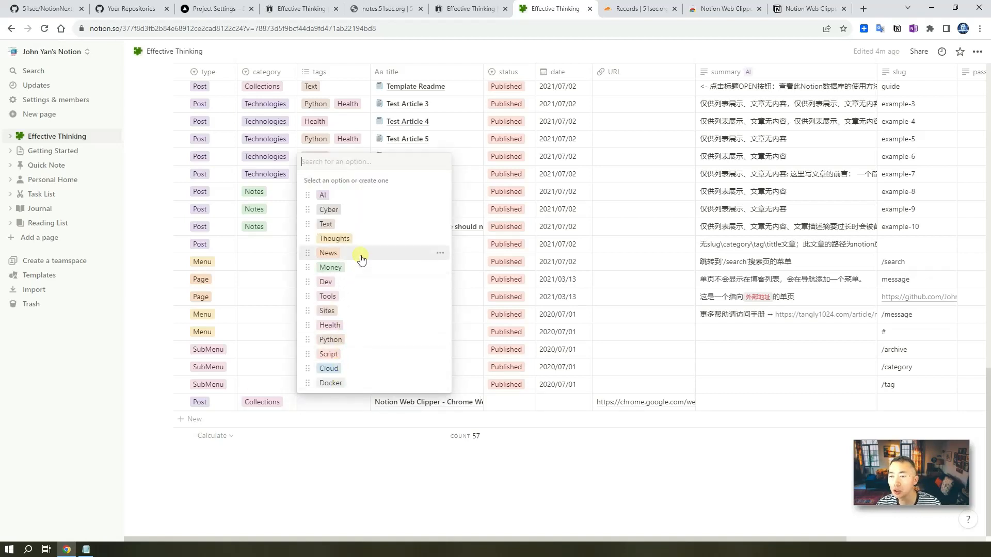
pyautogui.click(358, 240)
pyautogui.press('Escape')
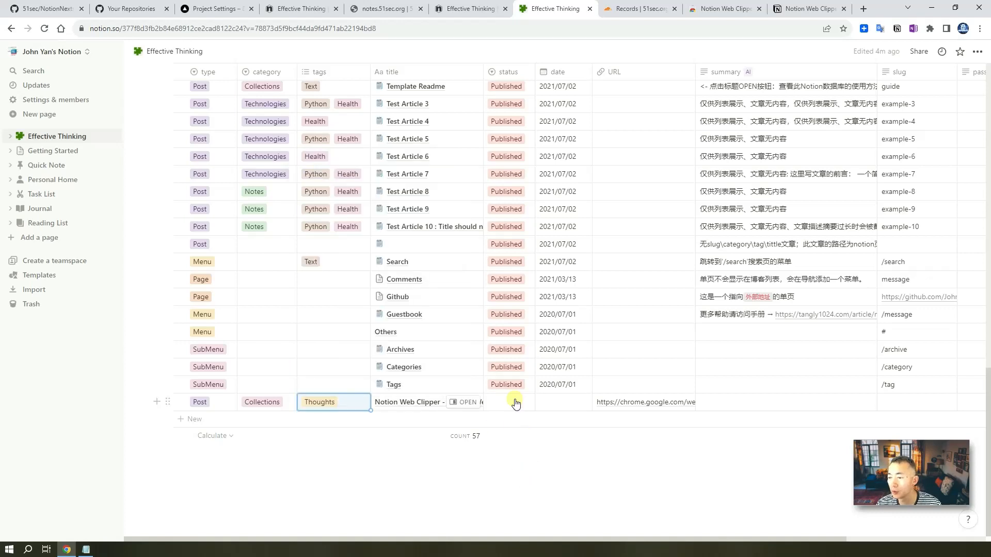
pyautogui.click(513, 403)
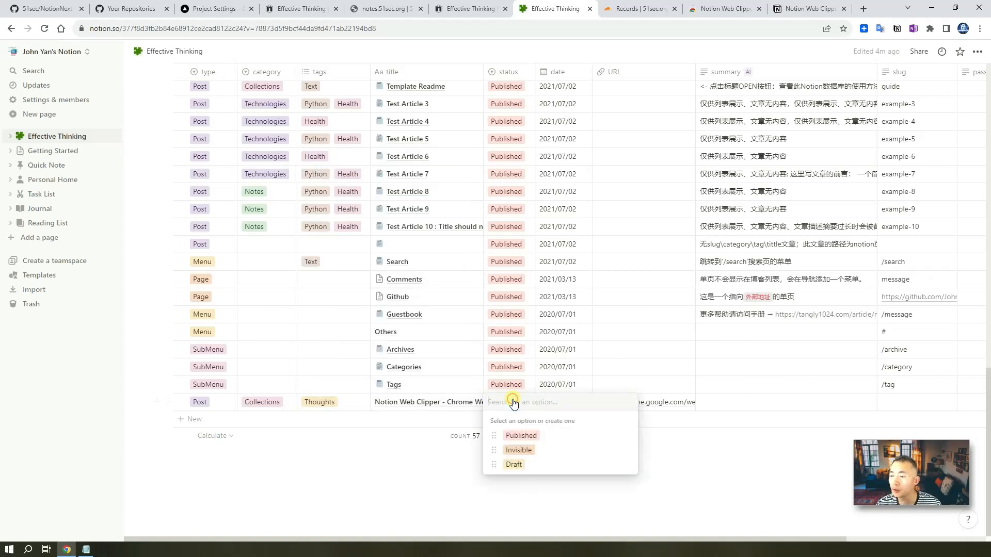
pyautogui.click(532, 435)
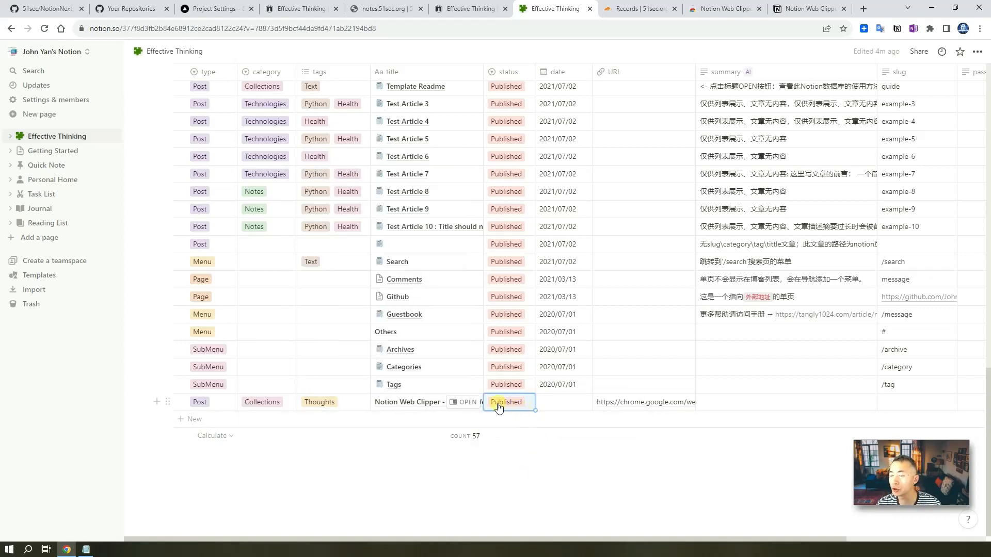
pyautogui.click(468, 403)
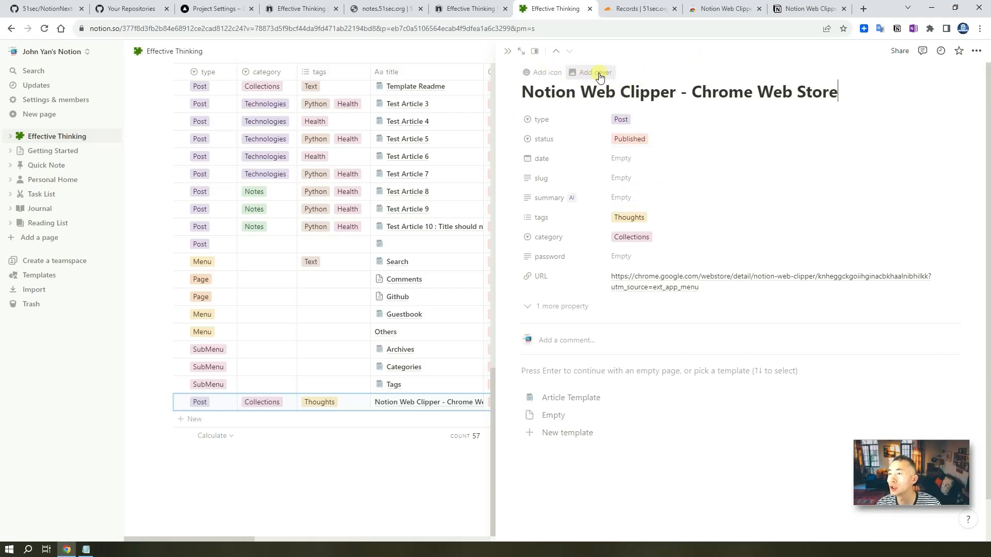
# - Add an Unsplash cover of the 'One workspace. Every team.' Notion banner, searched as 'noti', nudged slightly down
pyautogui.click(599, 73)
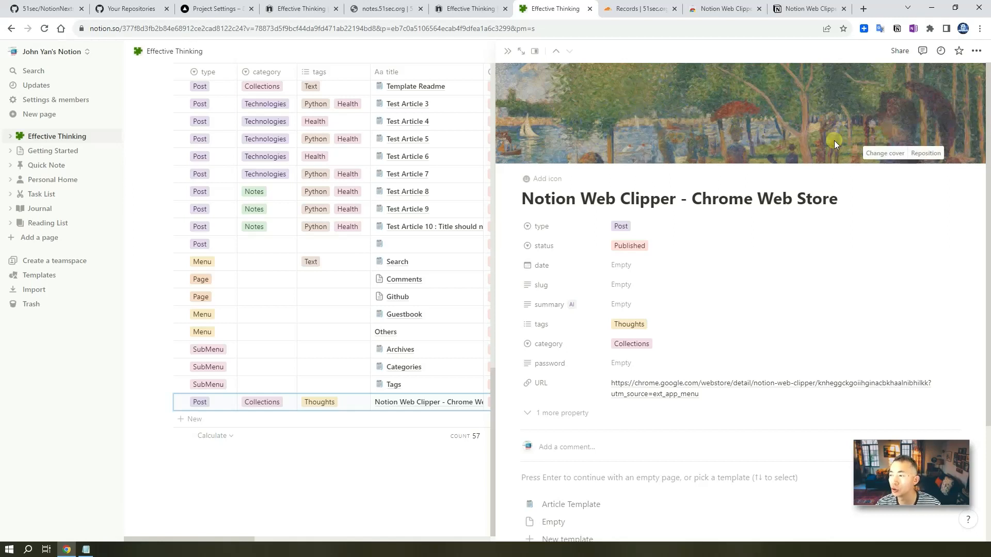
pyautogui.click(894, 155)
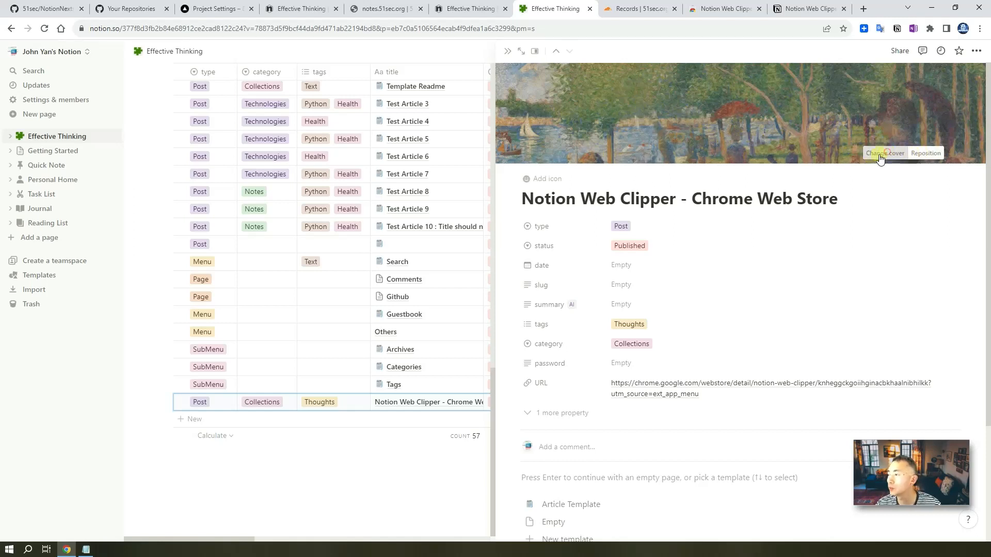
pyautogui.click(827, 173)
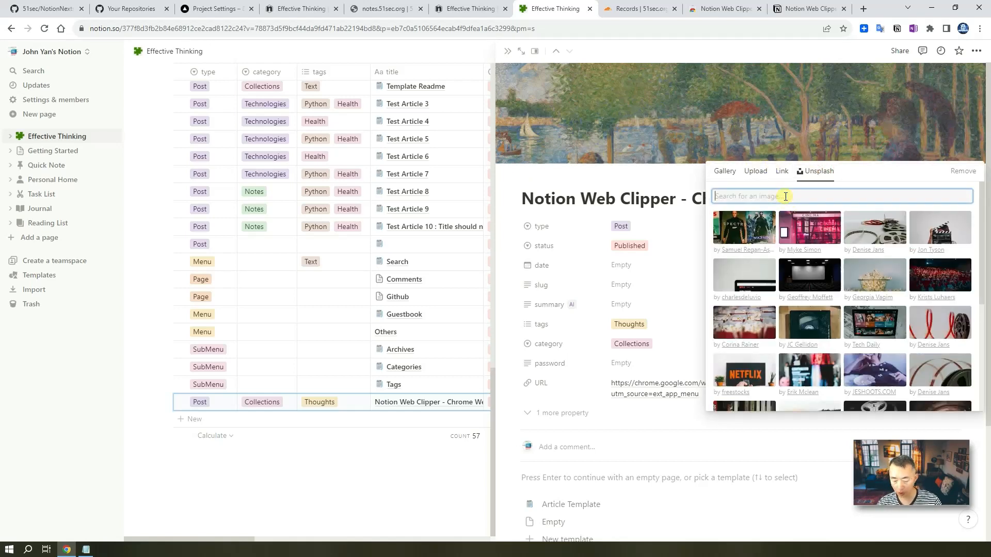
pyautogui.write('notion')
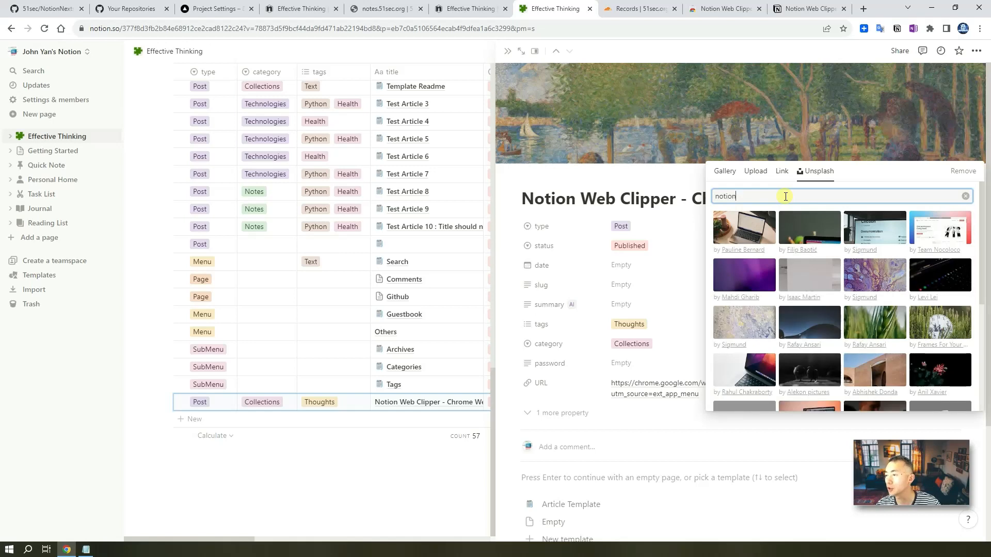
pyautogui.click(880, 235)
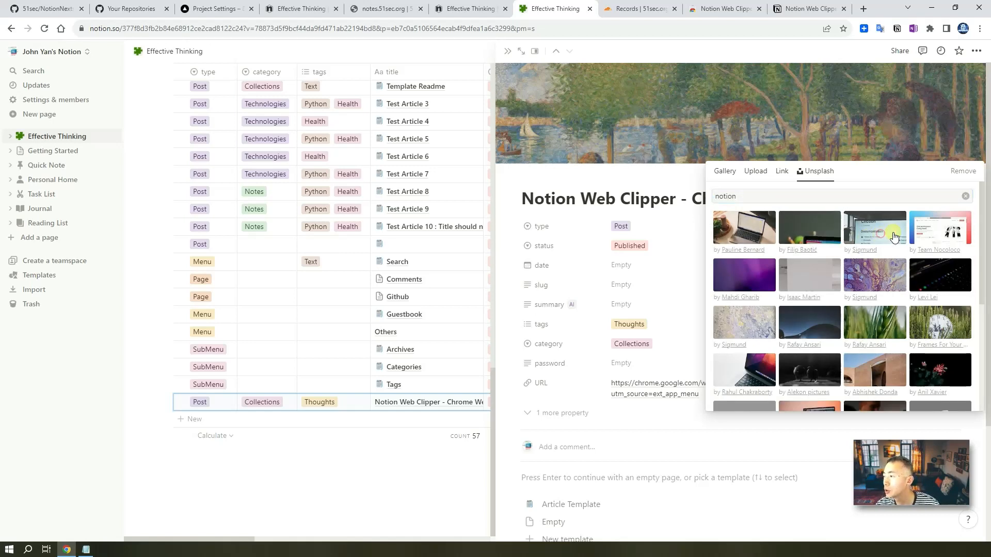
pyautogui.click(940, 234)
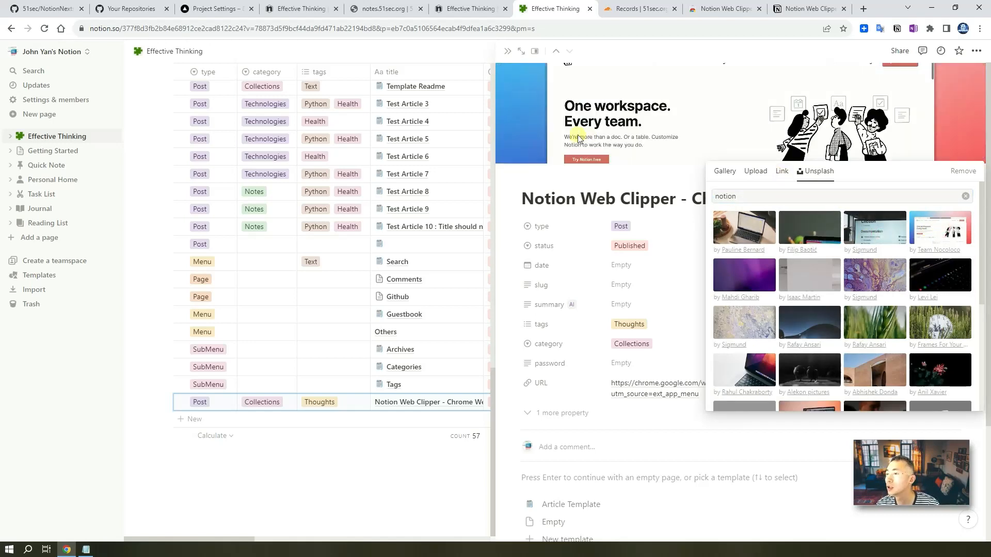
pyautogui.click(915, 156)
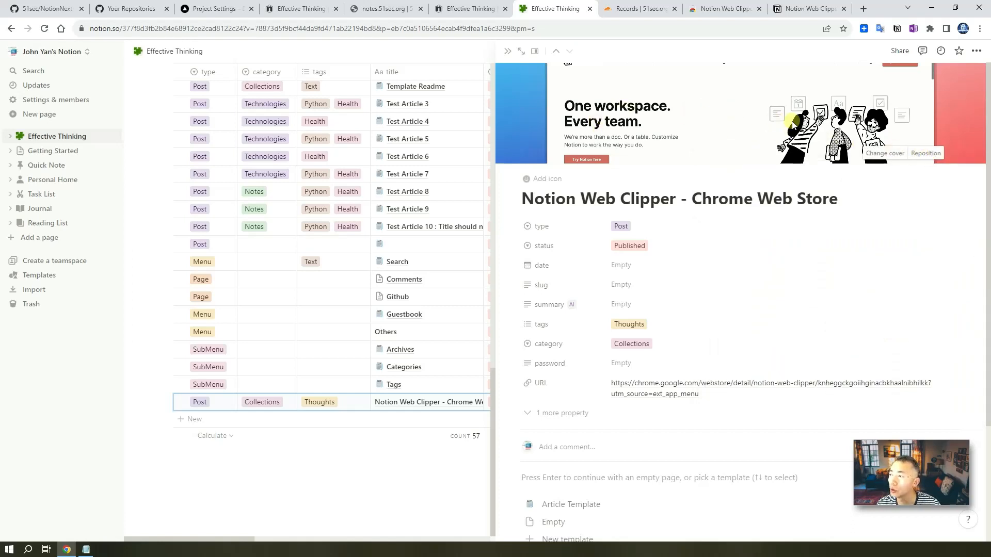
pyautogui.click(925, 153)
pyautogui.moveTo(705, 144); pyautogui.dragTo(831, 139)
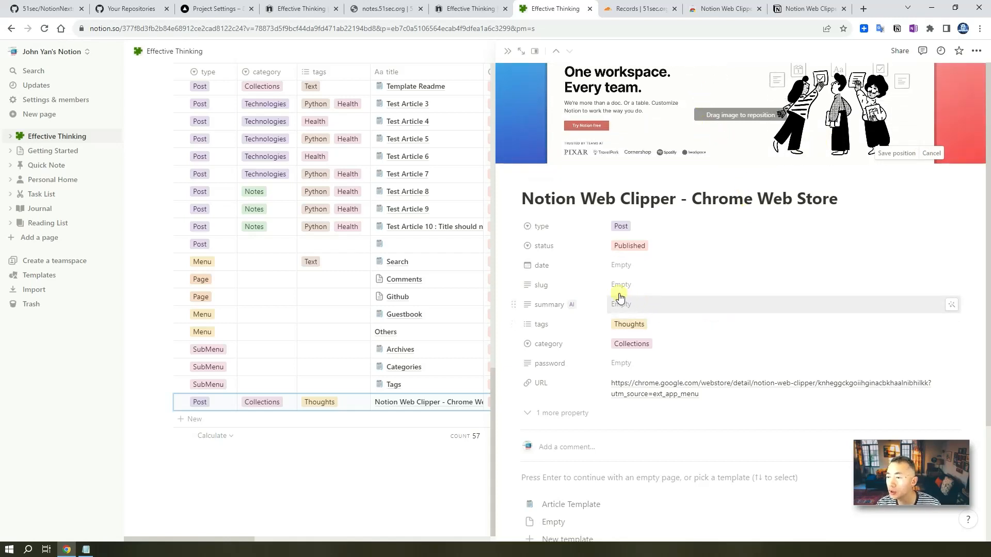
# - Set the post's date to 2023/08/06, return to the database table, then go to the notes.51sec.org blog
pyautogui.click(640, 268)
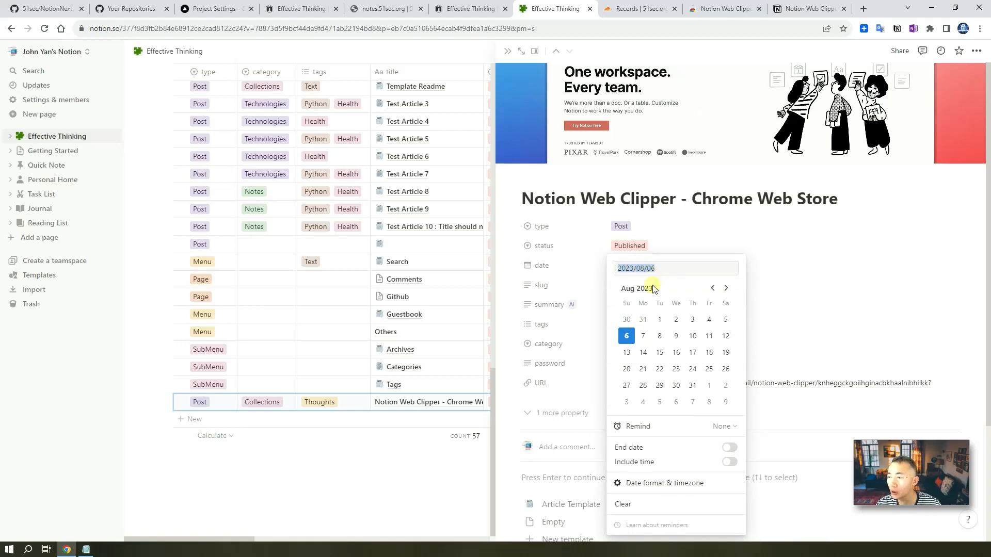
pyautogui.click(627, 336)
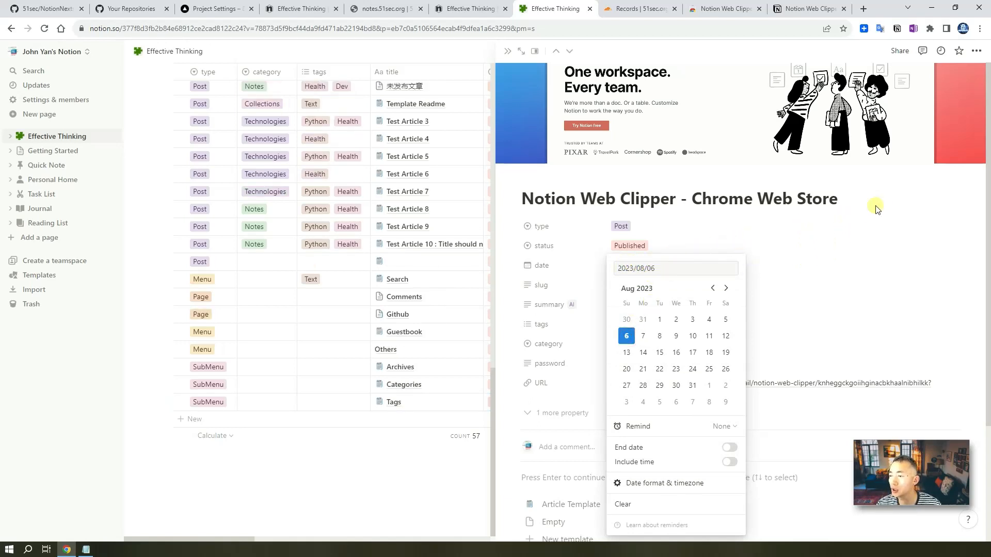
pyautogui.click(883, 216)
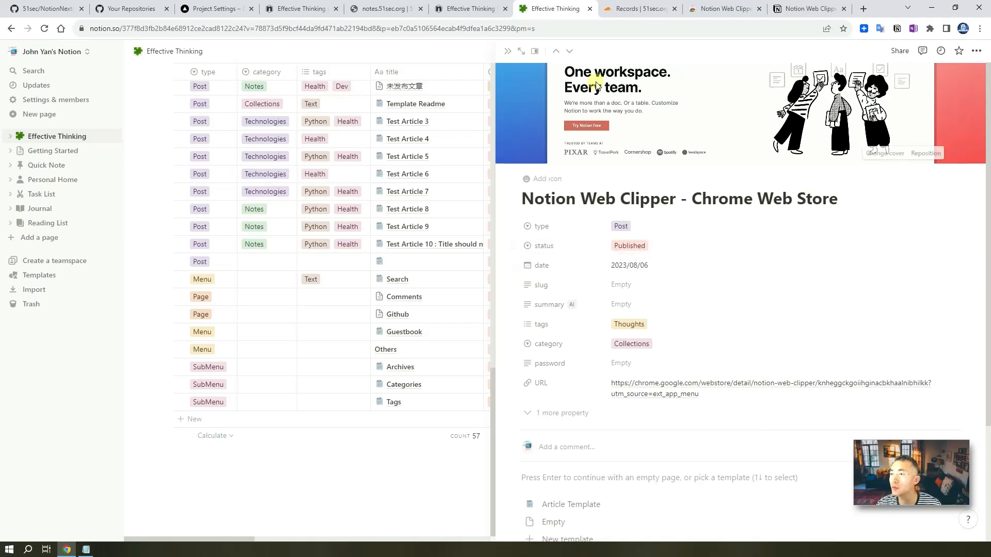
pyautogui.click(453, 405)
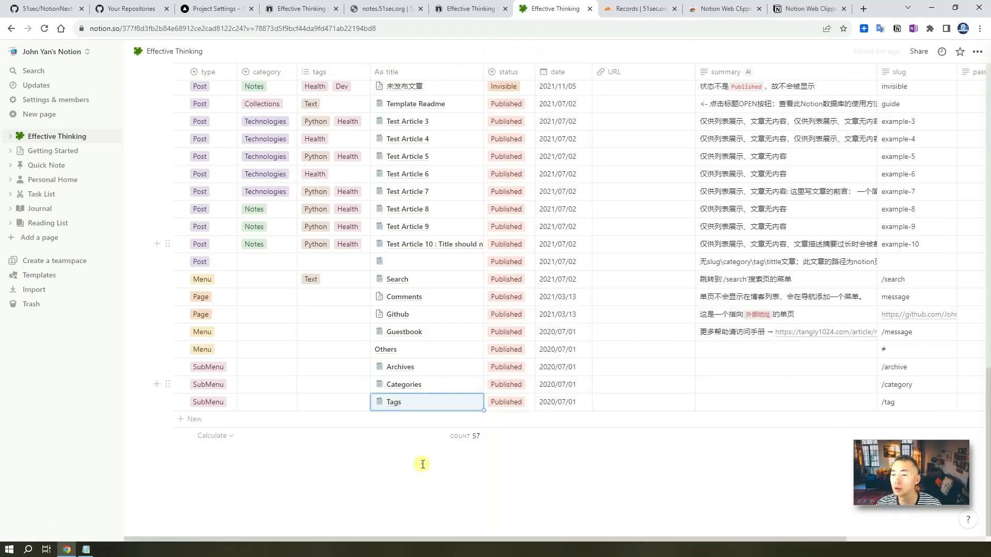
pyautogui.scroll(20, 453, 405)
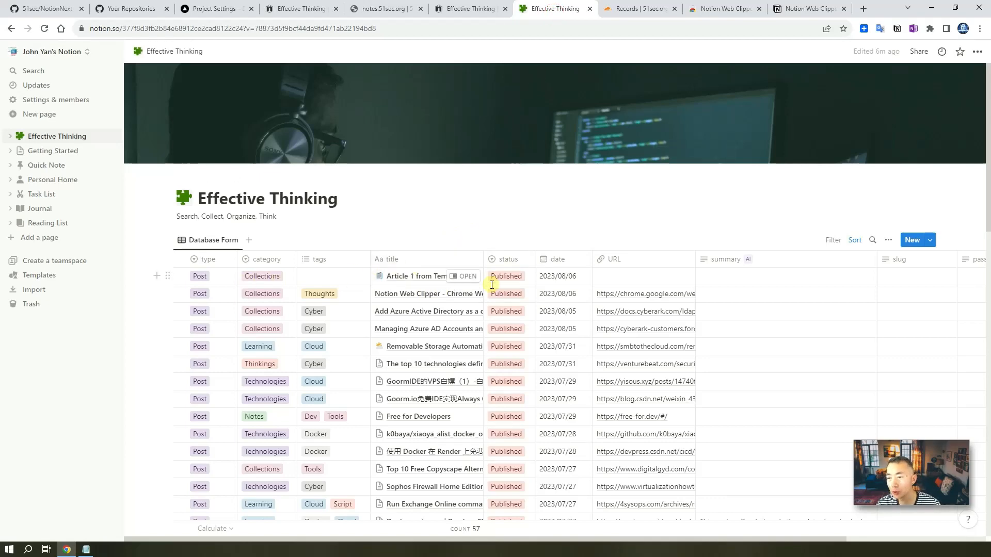
pyautogui.click(284, 9)
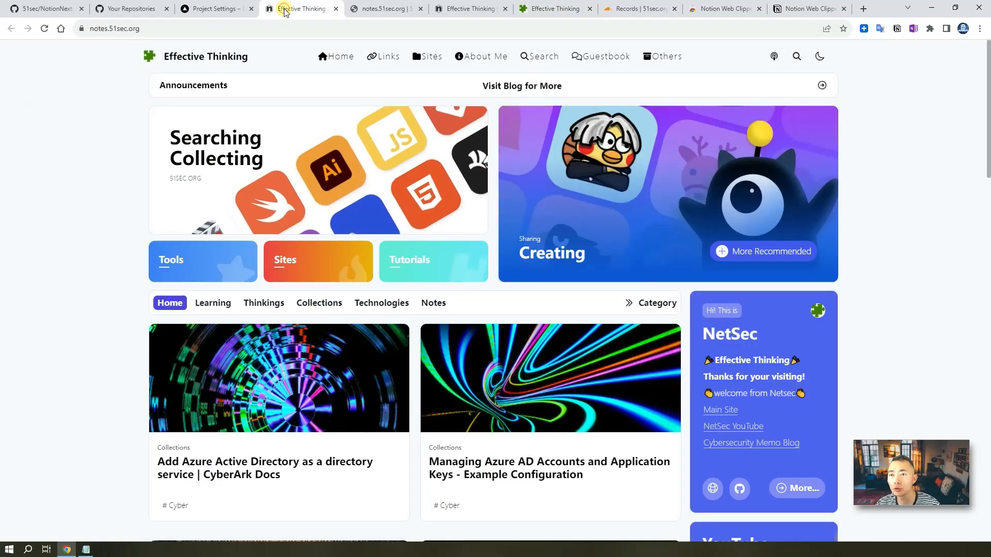
# - Reload notes.51sec.org until Article 1 from Template and Notion Web Clipper appear, then view the Vercel deployment
pyautogui.click(43, 29)
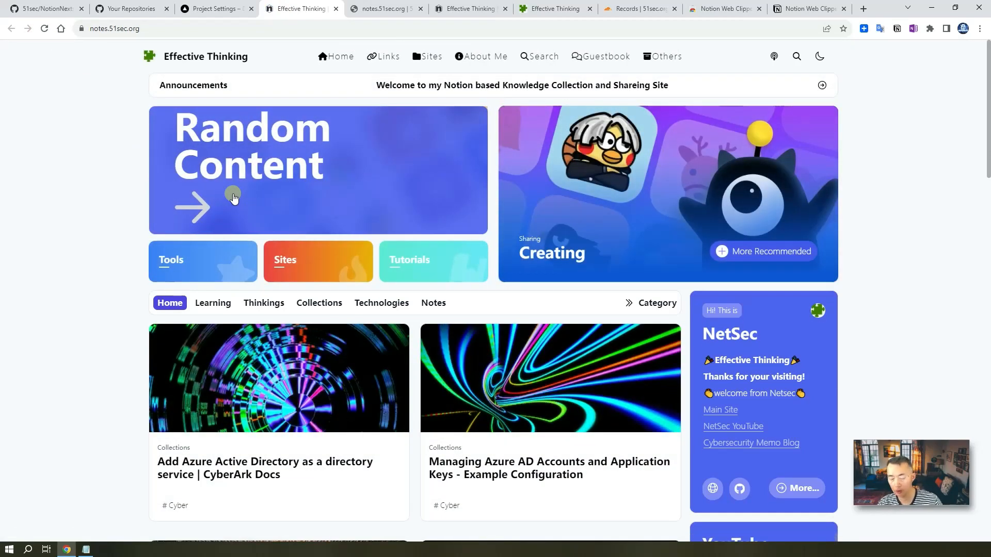
pyautogui.press('F5')
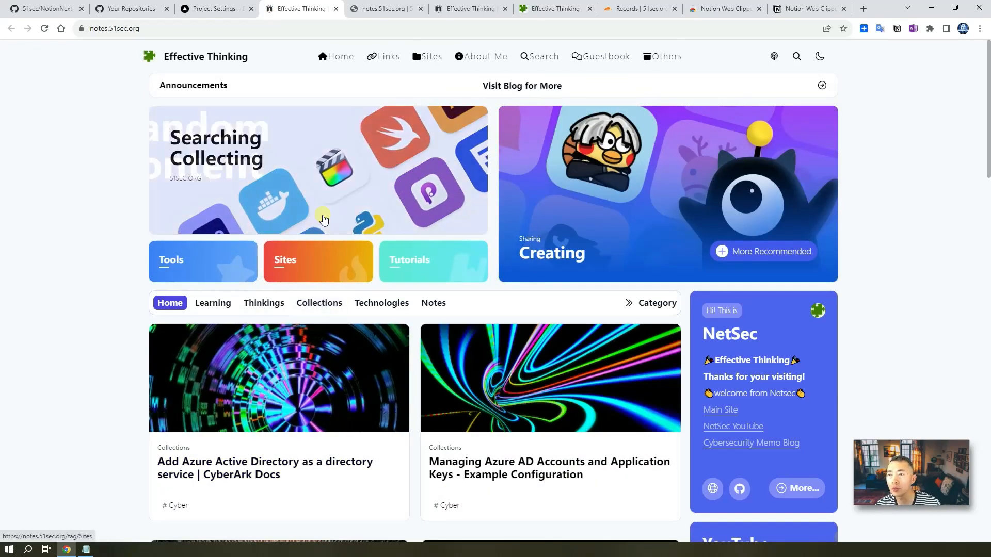
pyautogui.click(330, 61)
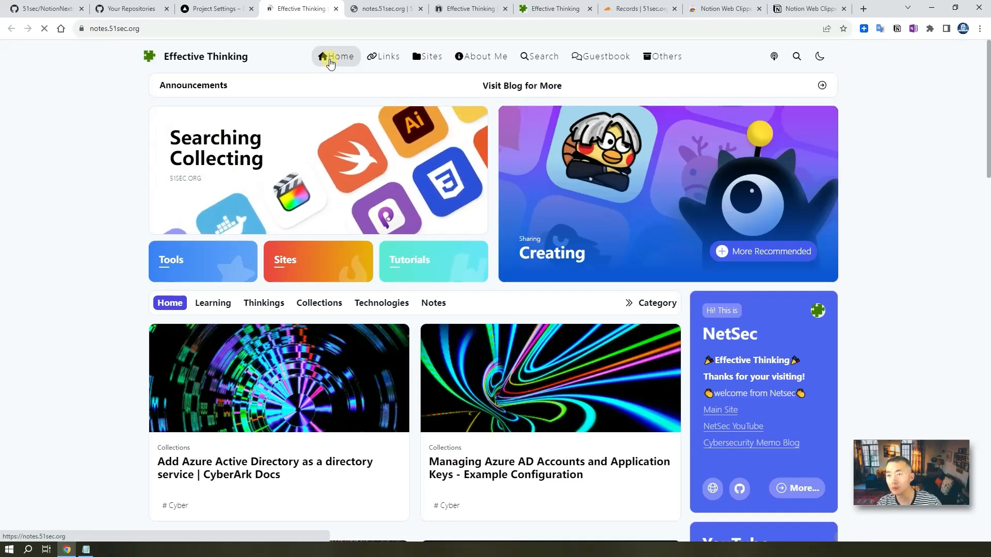
pyautogui.scroll(-3, 348, 342)
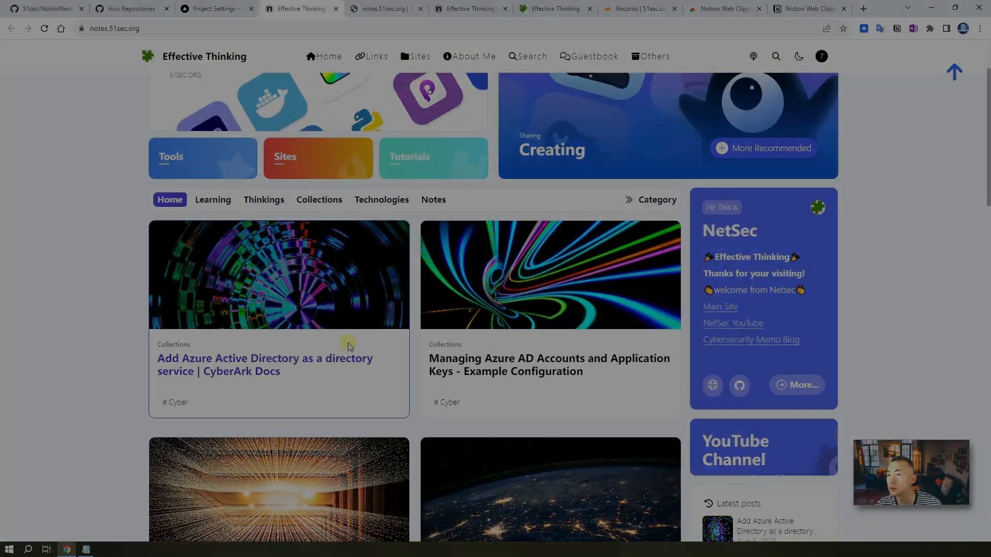
pyautogui.click(45, 28)
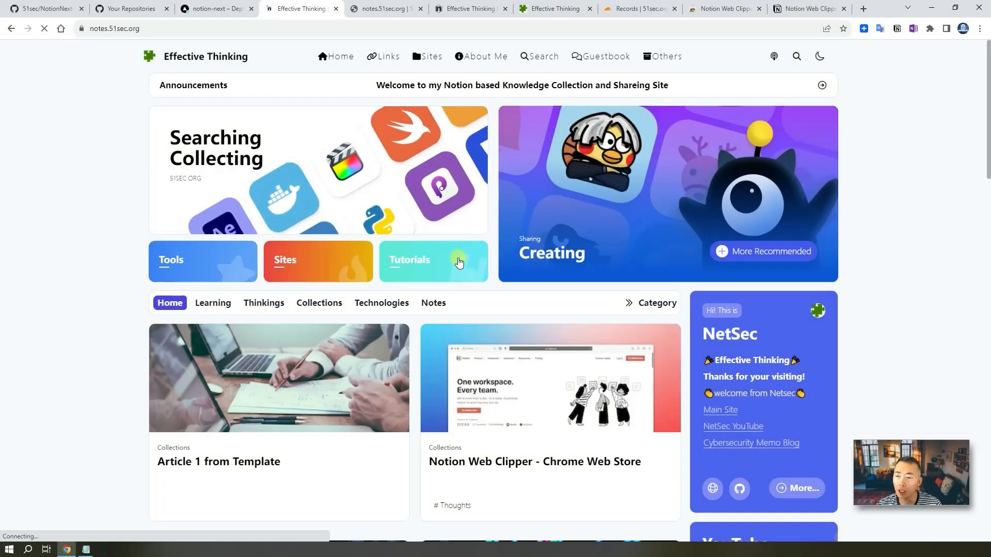
pyautogui.scroll(-1, 331, 394)
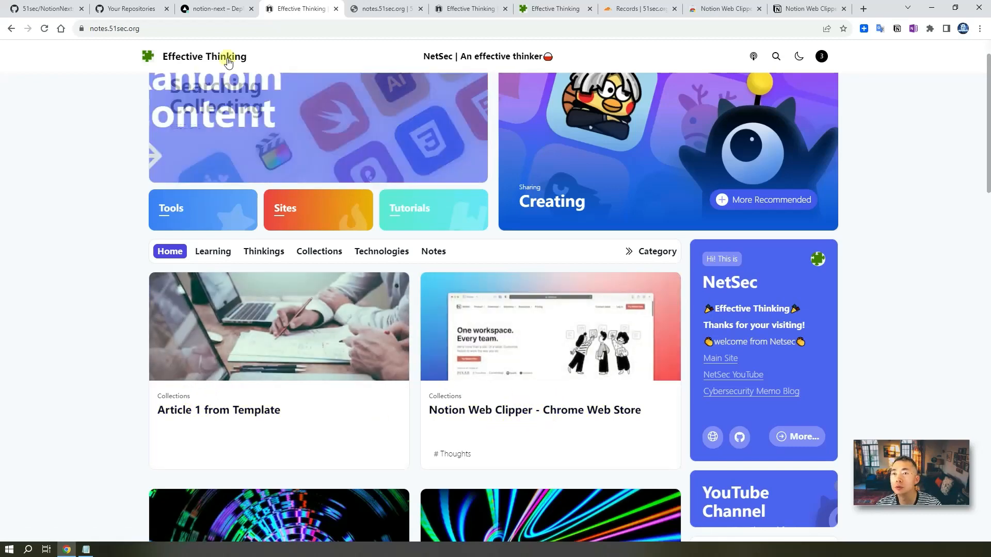
pyautogui.click(221, 9)
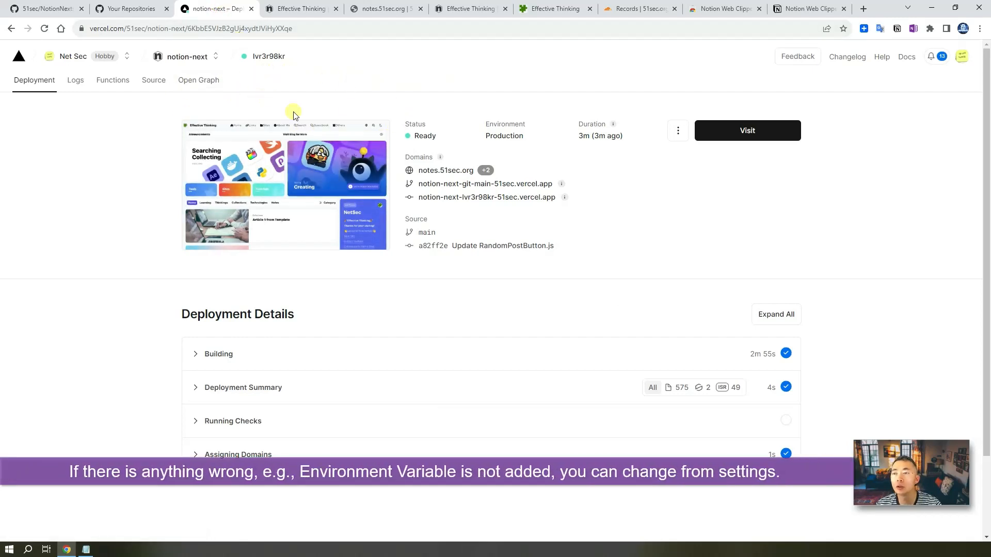
# - Confirm NOTION_PAGE_ID is listed in notion-next's Settings > Environment Variables, then return to the Web Clipper page
pyautogui.scroll(-5, 654, 233)
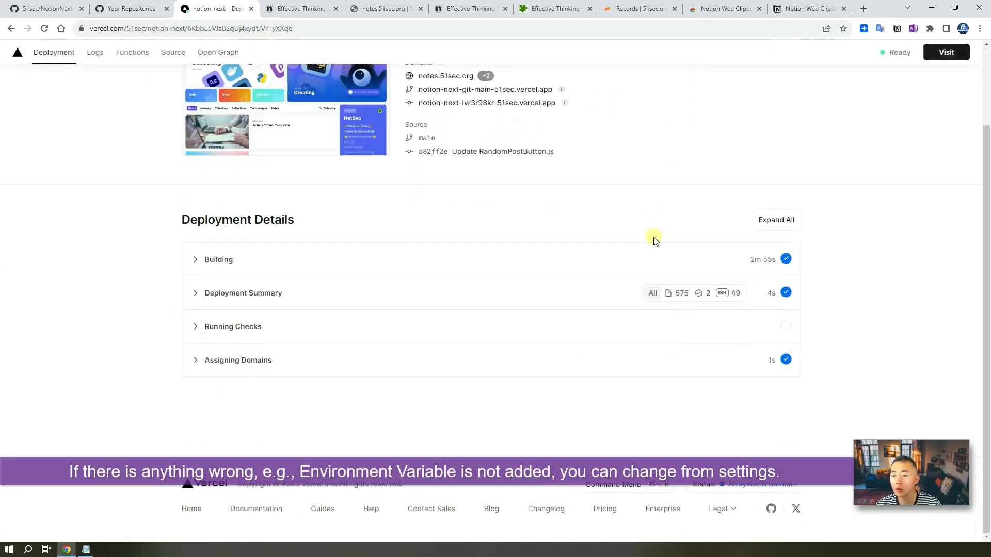
pyautogui.scroll(5, 504, 239)
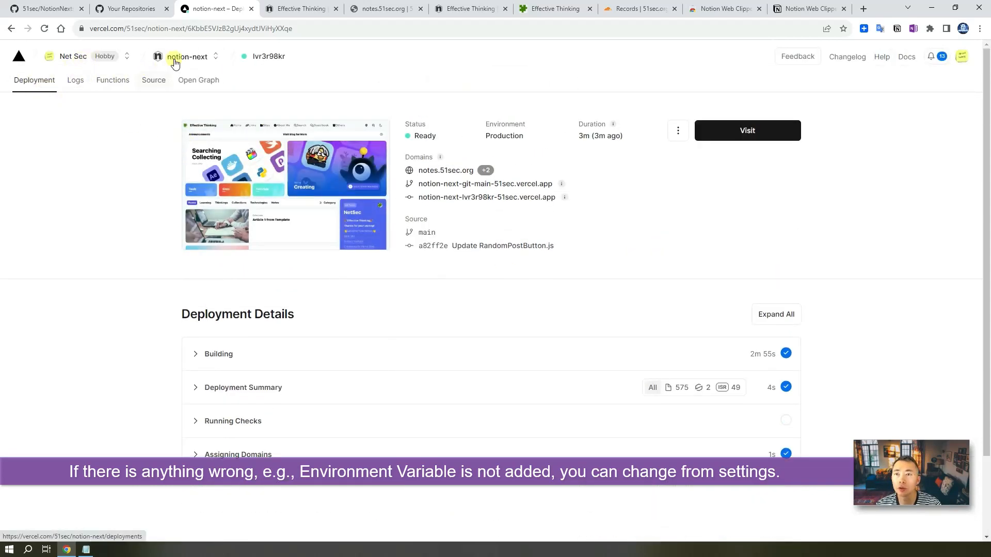
pyautogui.click(199, 59)
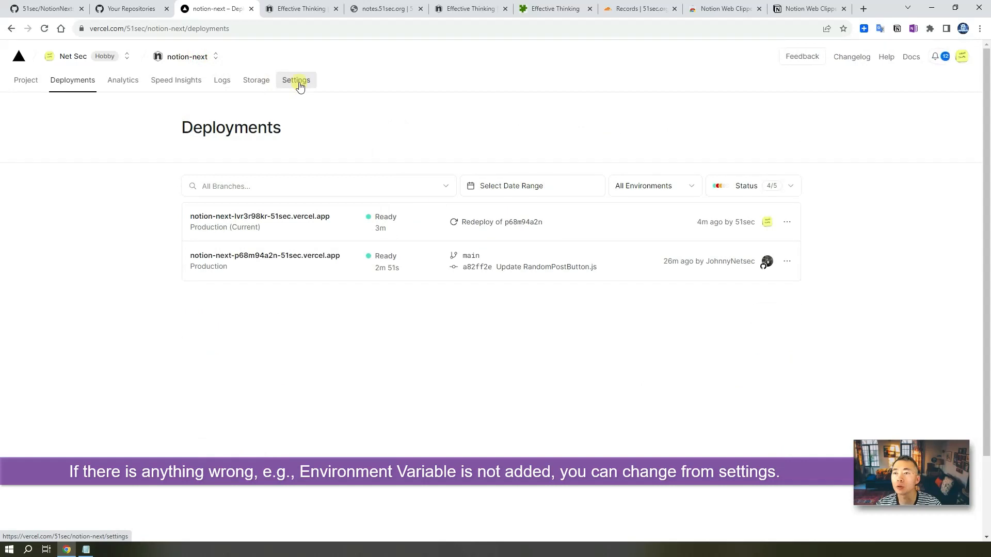
pyautogui.click(299, 84)
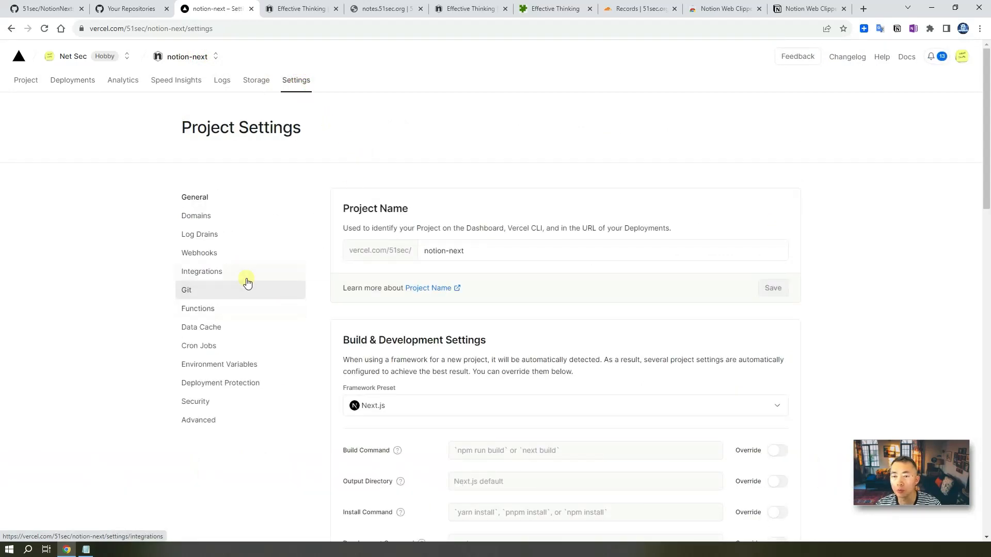
pyautogui.click(262, 363)
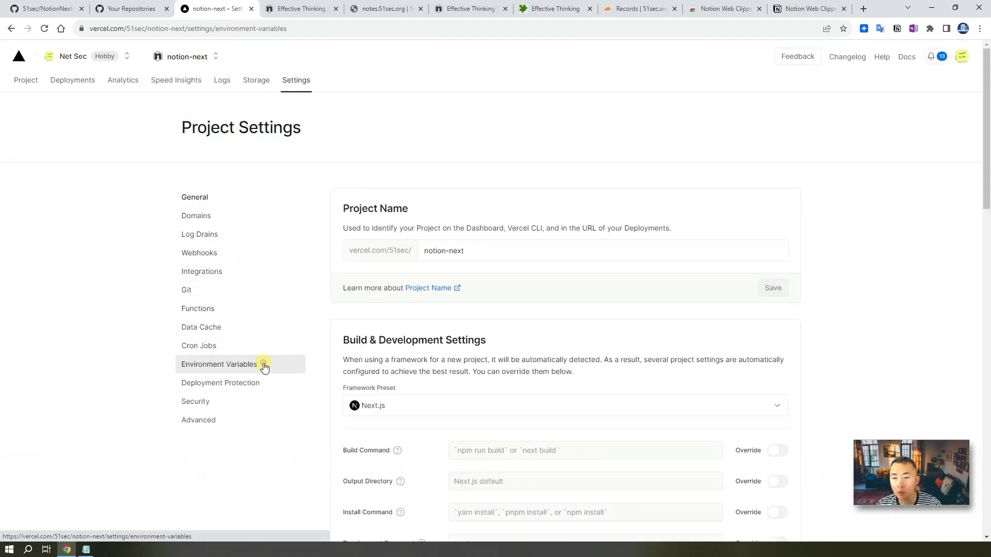
pyautogui.scroll(-3, 283, 363)
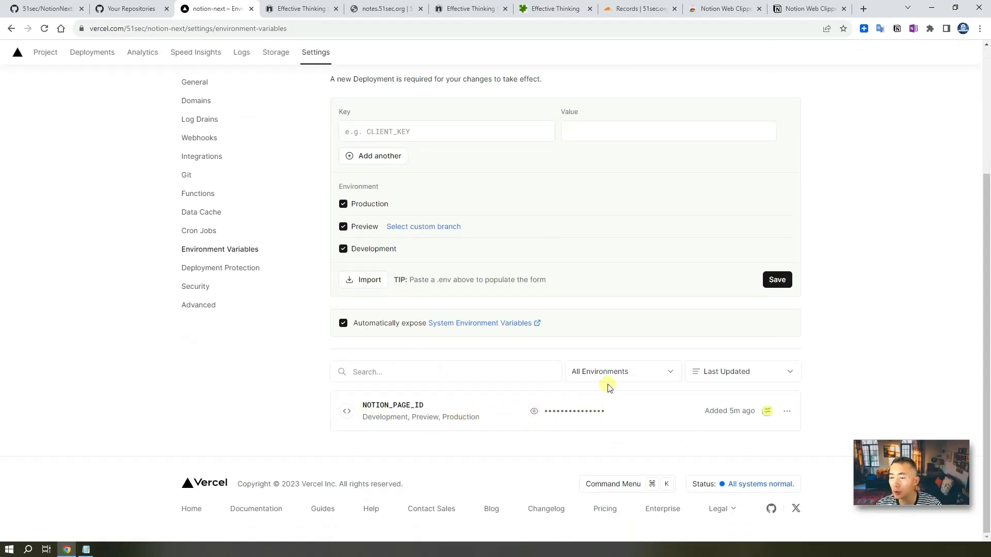
pyautogui.click(805, 9)
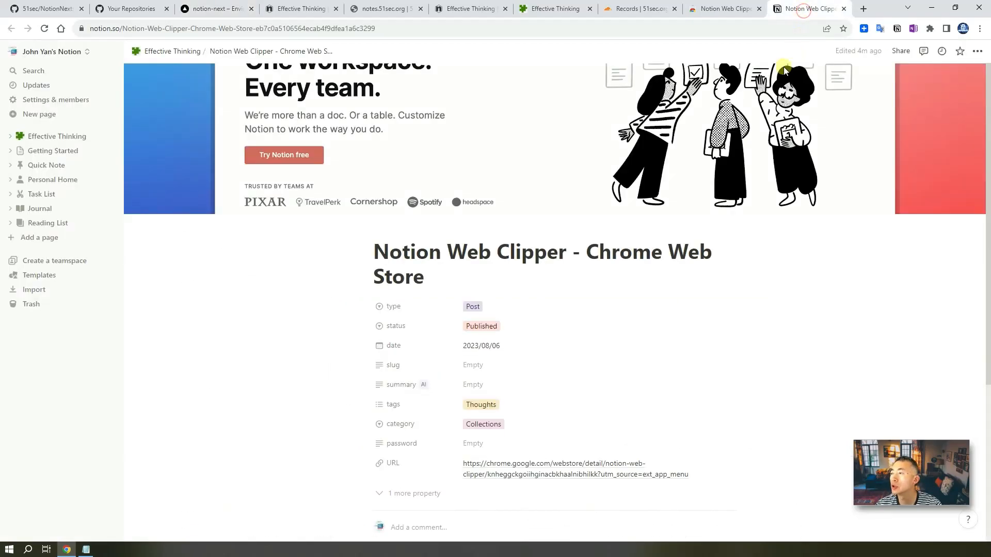
# - Select the page ID in the Effective Thinking database's published link, then go to GitHub repositories
pyautogui.click(561, 5)
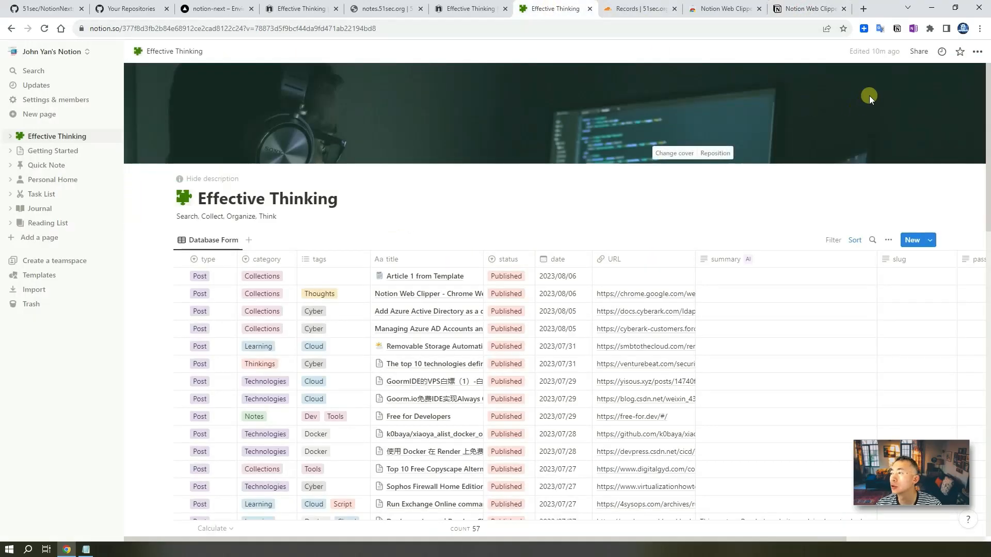
pyautogui.click(919, 51)
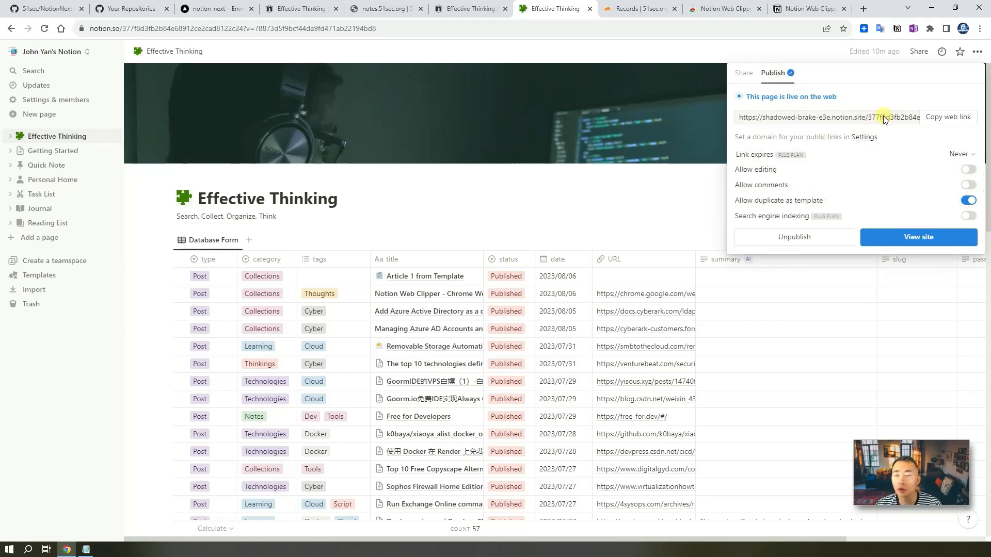
pyautogui.moveTo(872, 117); pyautogui.dragTo(791, 121)
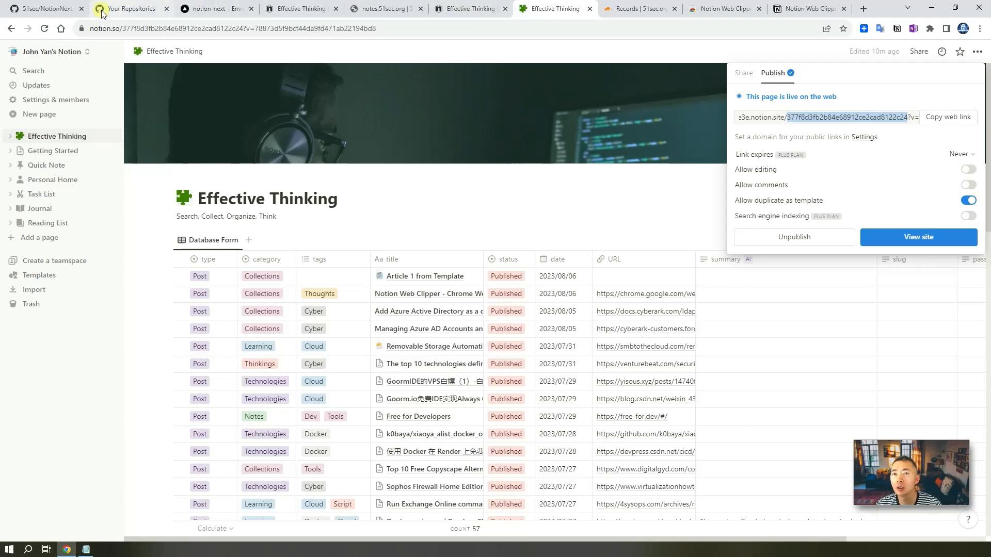
pyautogui.click(132, 8)
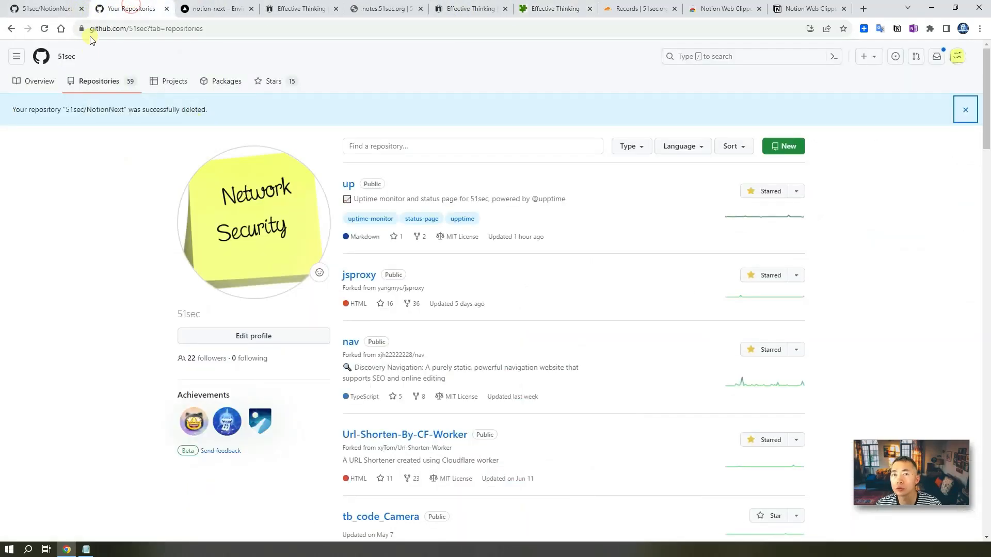
# - Cycle through the repository, blog and Vercel environment variables pages, ending on the blog homepage
pyautogui.click(49, 8)
pyautogui.click(294, 8)
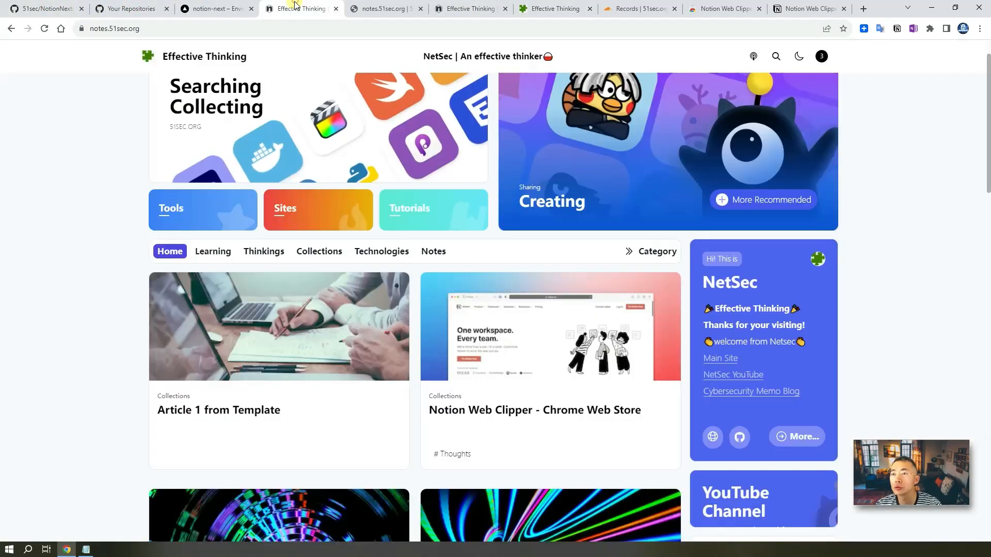
pyautogui.click(227, 6)
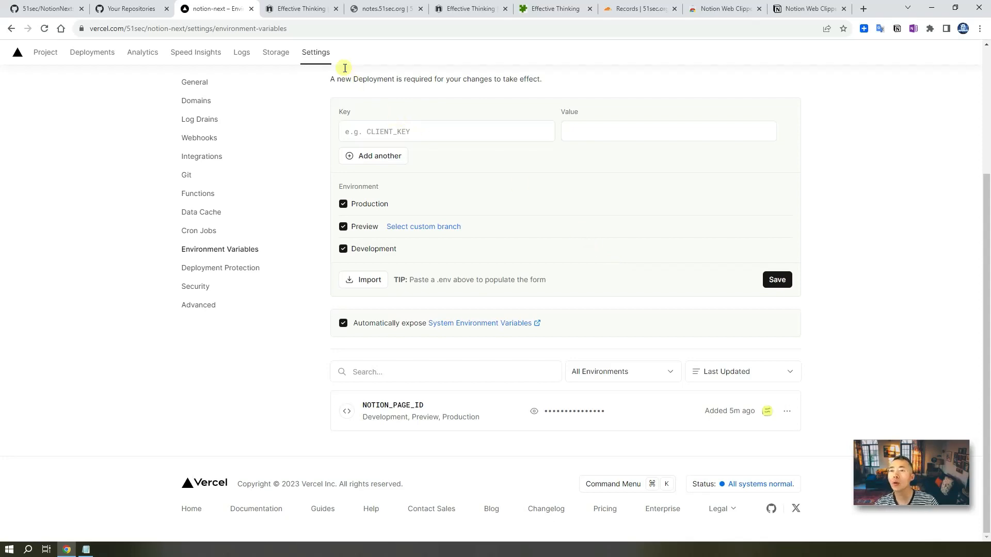
pyautogui.click(307, 12)
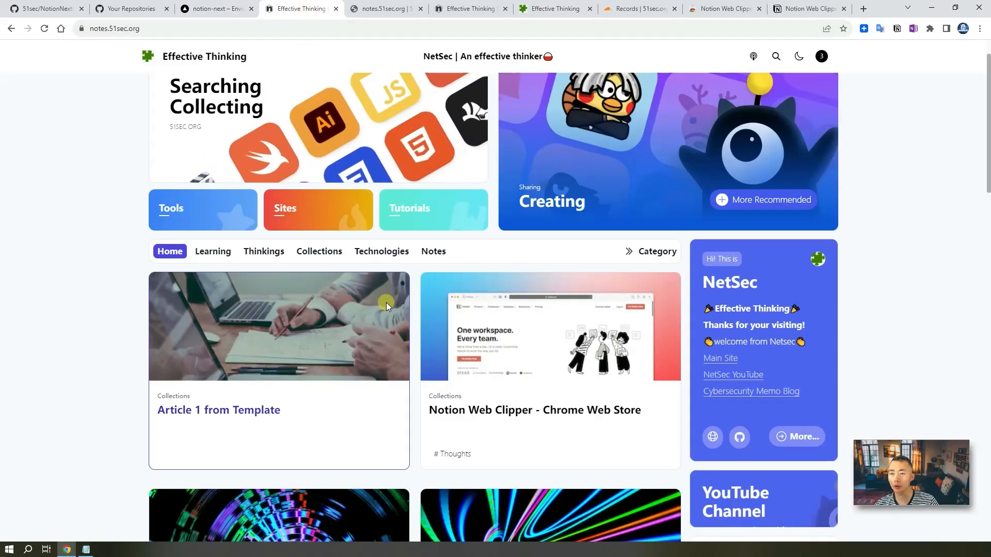